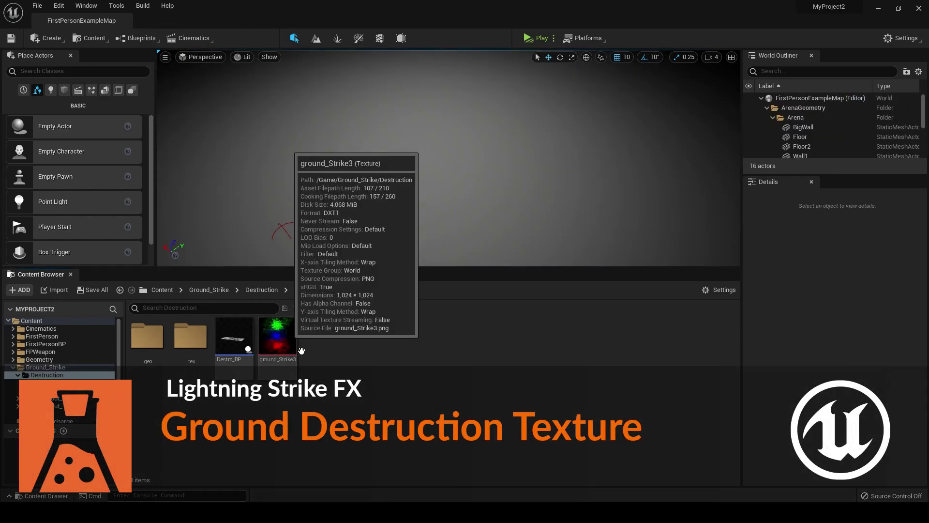
# Switch to Houdini and insert a UV Quick Shade node between uvtexture1 and assemble1.
pyautogui.moveTo(291, 346)
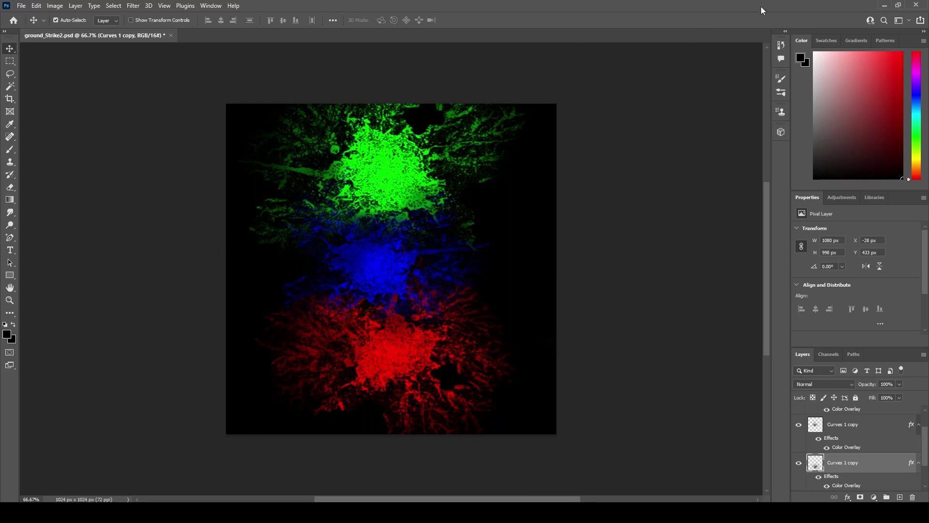
pyautogui.click(881, 5)
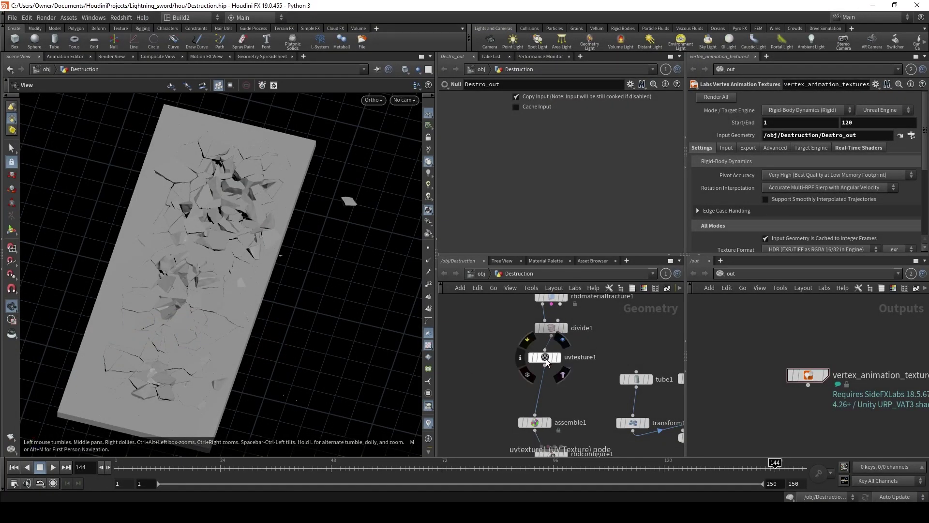
pyautogui.click(546, 359)
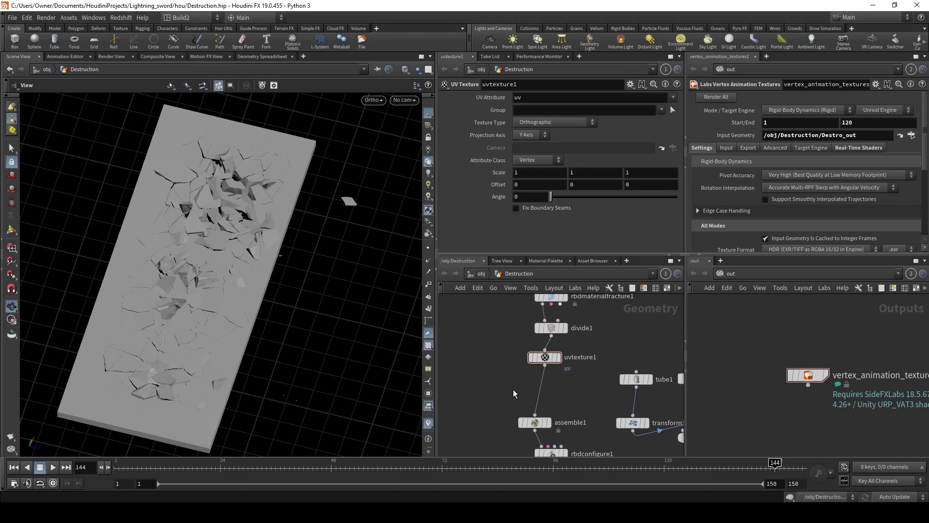
pyautogui.press('Tab')
pyautogui.write('uv qu')
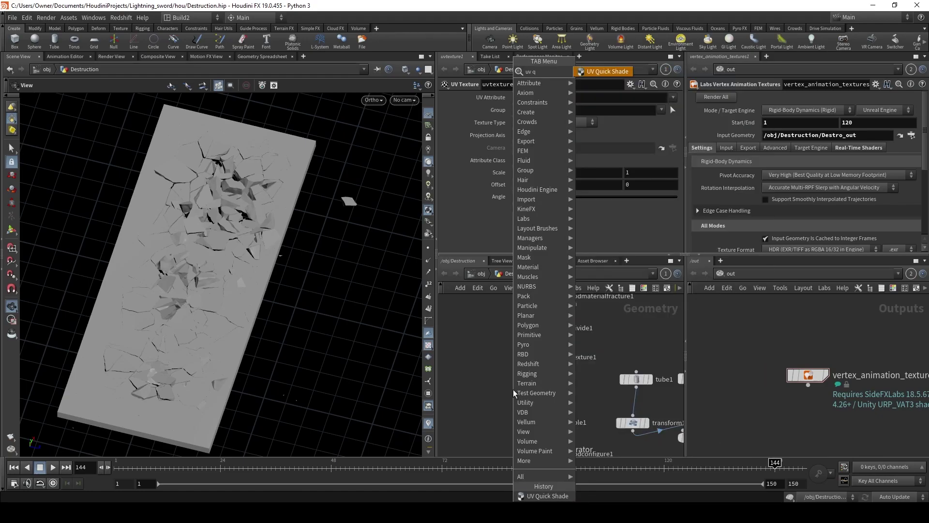
pyautogui.press('Return')
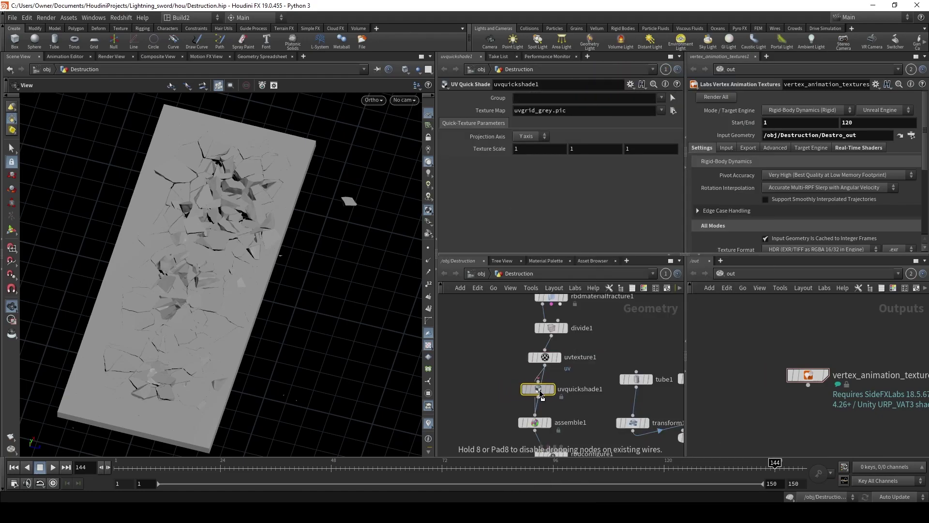
pyautogui.click(538, 392)
# Load ground_Strike2.png from the Desktop as the UV Quick Shade texture map and display that node.
pyautogui.click(673, 110)
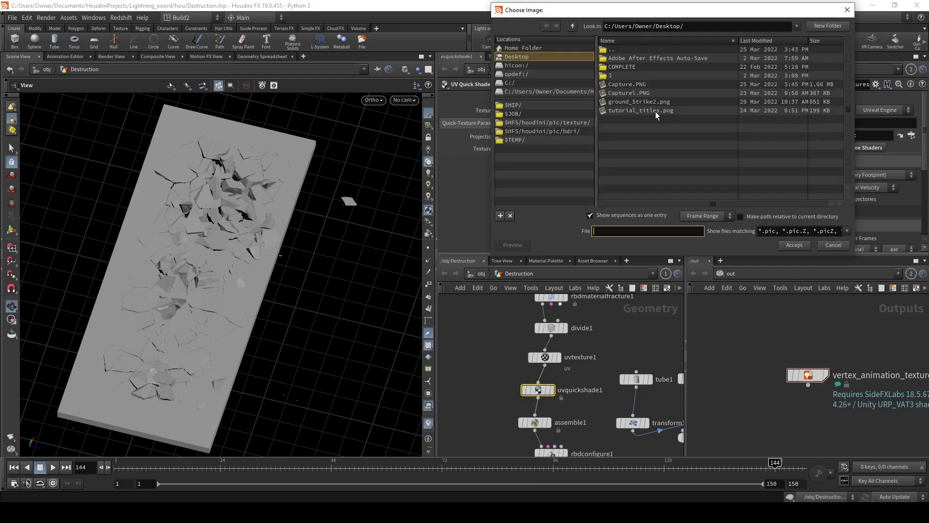
pyautogui.doubleClick(631, 103)
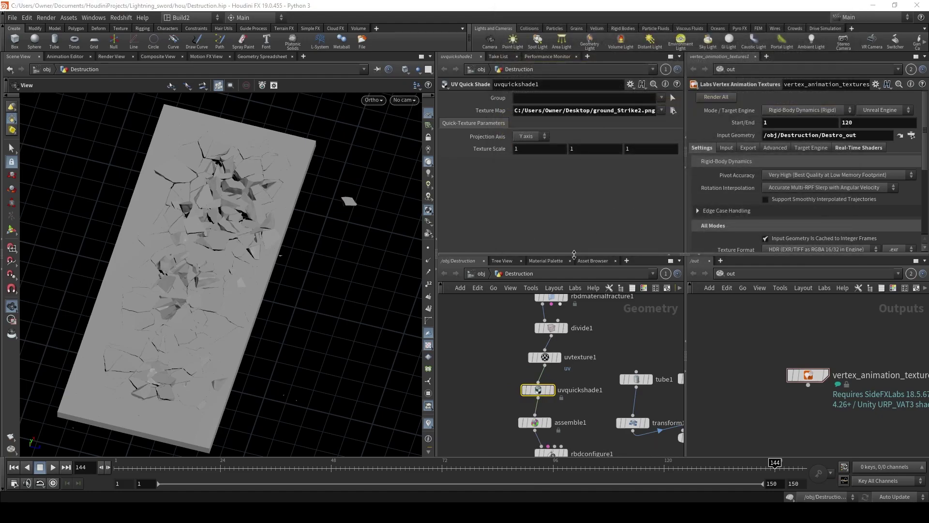
pyautogui.click(547, 390)
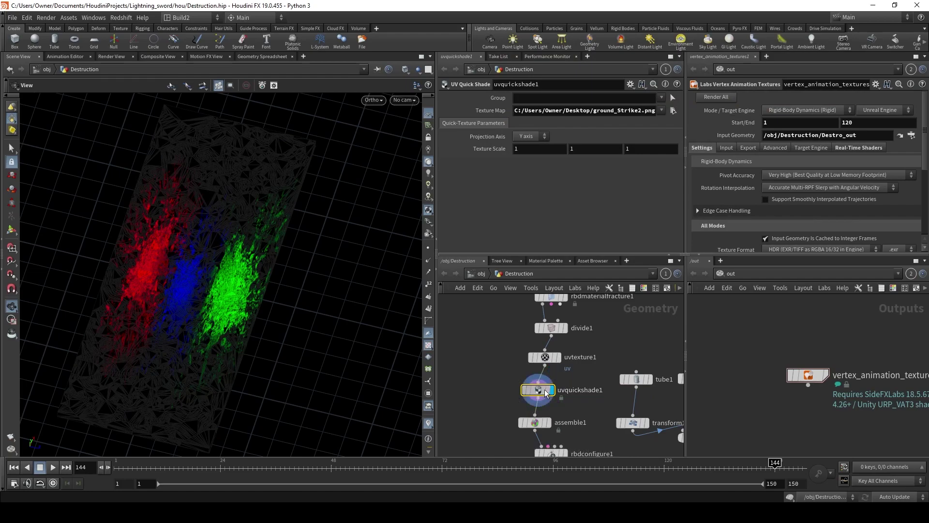
# Set the uvtexture1 angle to 90 and its scale to 0.97 in the first axis and 0.78 in the second.
pyautogui.click(533, 357)
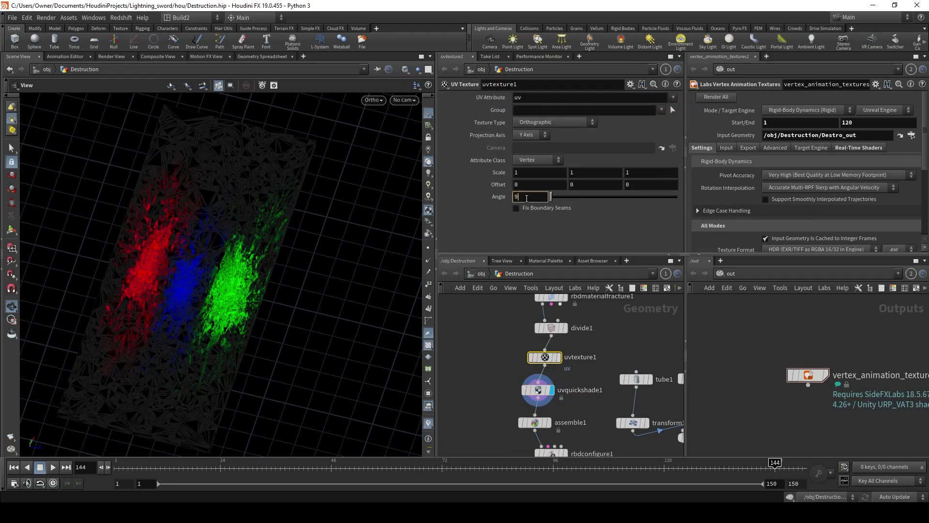
pyautogui.press('Return')
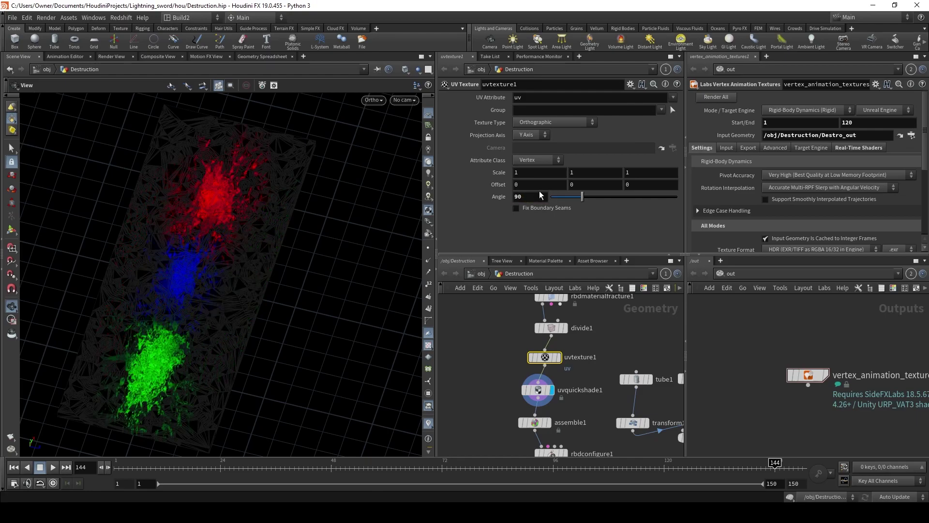
pyautogui.moveTo(545, 177); pyautogui.dragTo(550, 205, button='middle')
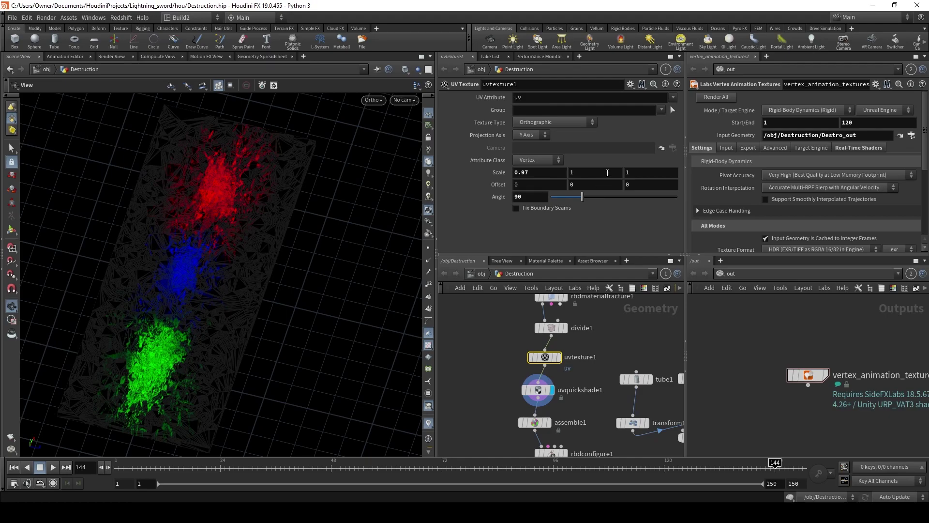
pyautogui.moveTo(588, 172); pyautogui.dragTo(589, 202, button='middle')
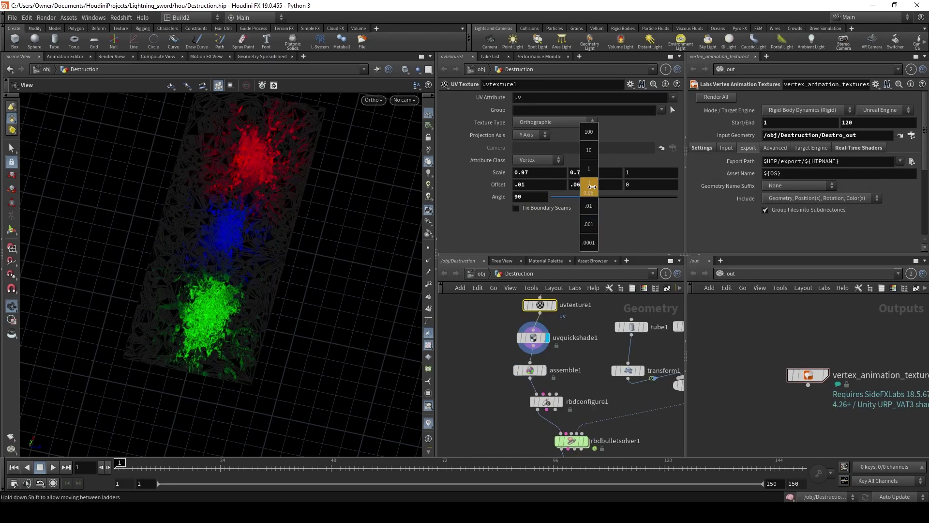
# Set the second offset value of uvtexture1 to .07, reset the first offset to its default, and save the scene.
pyautogui.moveTo(589, 202); pyautogui.dragTo(597, 205, button='middle')
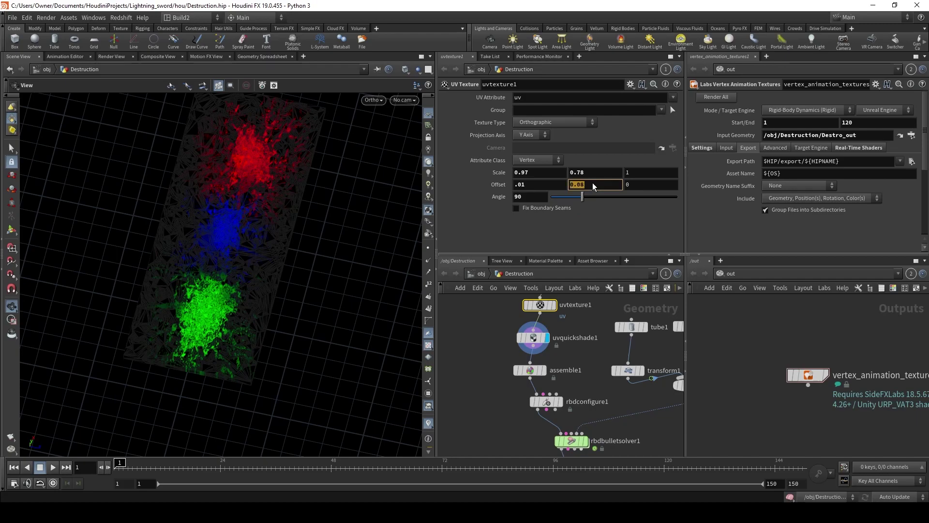
pyautogui.press('Return')
pyautogui.keyDown('ctrl'); pyautogui.middleClick(545, 186); pyautogui.keyUp('ctrl')
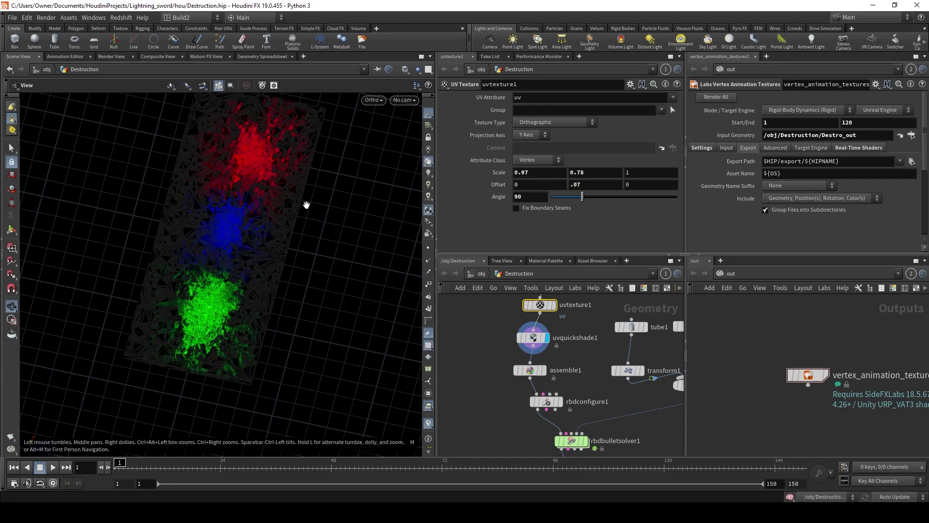
pyautogui.click(11, 18)
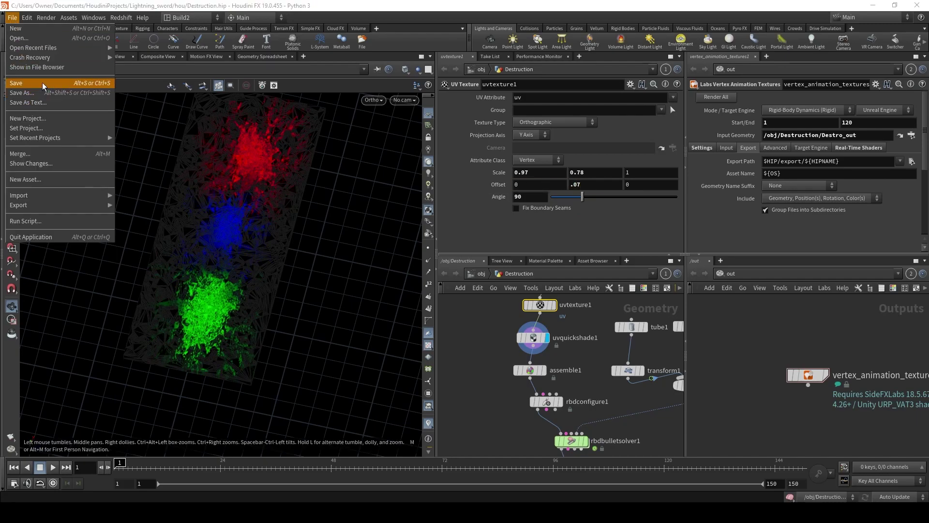
pyautogui.click(29, 82)
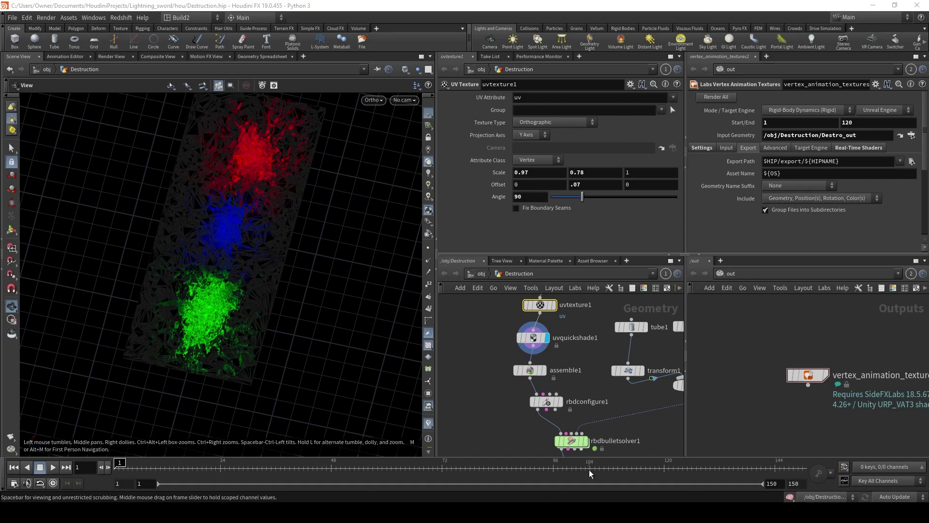
# Switch to Unreal Engine and add the ground_Strike3 texture as a Texture Sample in the graph of the Destro_M material from the tex folder.
pyautogui.hotkey('alt', 'Tab')
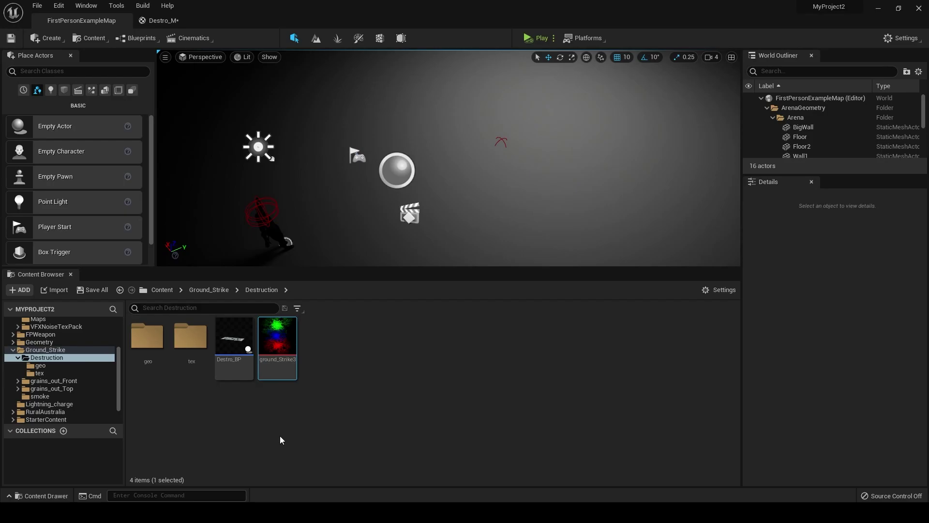
pyautogui.doubleClick(194, 341)
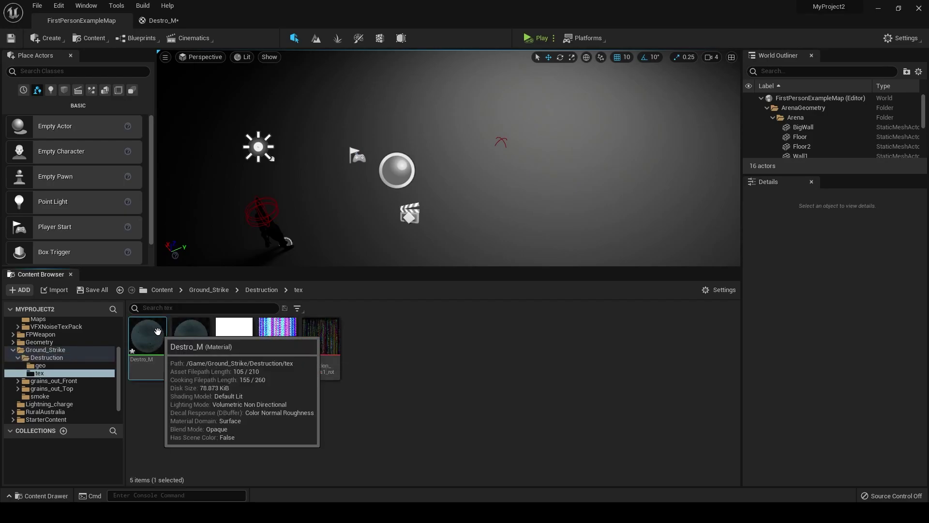
pyautogui.doubleClick(159, 365)
pyautogui.moveTo(172, 25); pyautogui.dragTo(408, 118)
pyautogui.click(274, 291)
pyautogui.moveTo(297, 342); pyautogui.dragTo(503, 218)
pyautogui.click(740, 118)
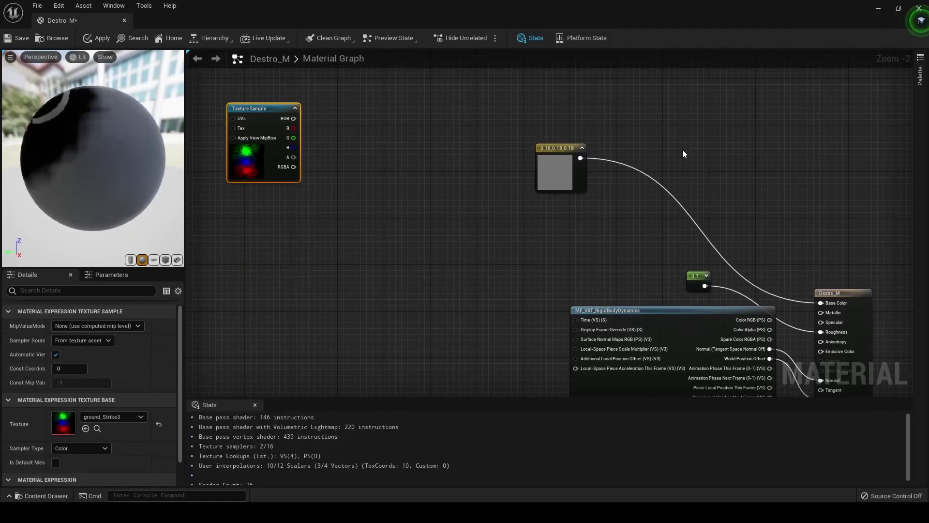
pyautogui.moveTo(520, 220); pyautogui.dragTo(485, 188, button='right')
pyautogui.moveTo(228, 139); pyautogui.dragTo(258, 288)
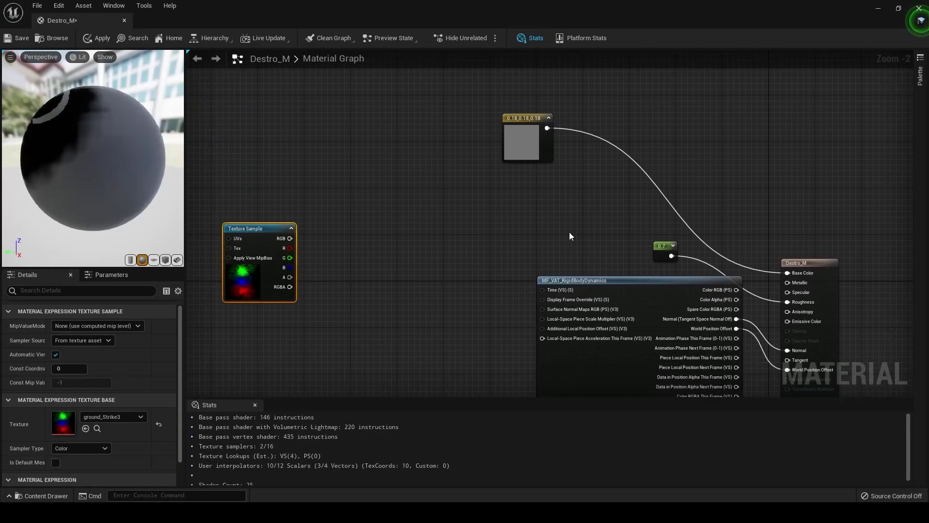
# Insert a Multiply node between the 0.18 grey color constant and Base Color, and reposition the Texture Sample.
pyautogui.click(587, 175)
pyautogui.moveTo(547, 129); pyautogui.dragTo(796, 275)
pyautogui.moveTo(237, 284); pyautogui.dragTo(265, 226)
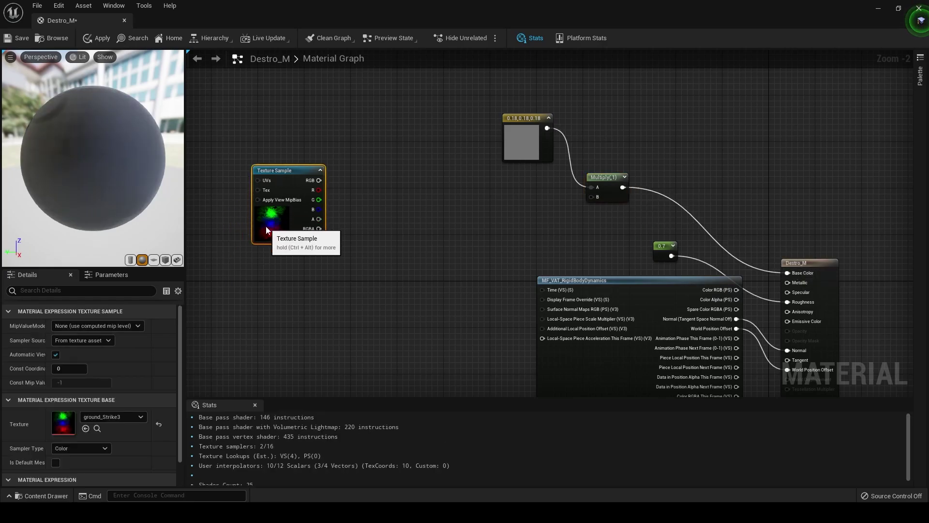
# Add three Multiply nodes stacked beside the Texture Sample.
pyautogui.scroll(2, 344, 223)
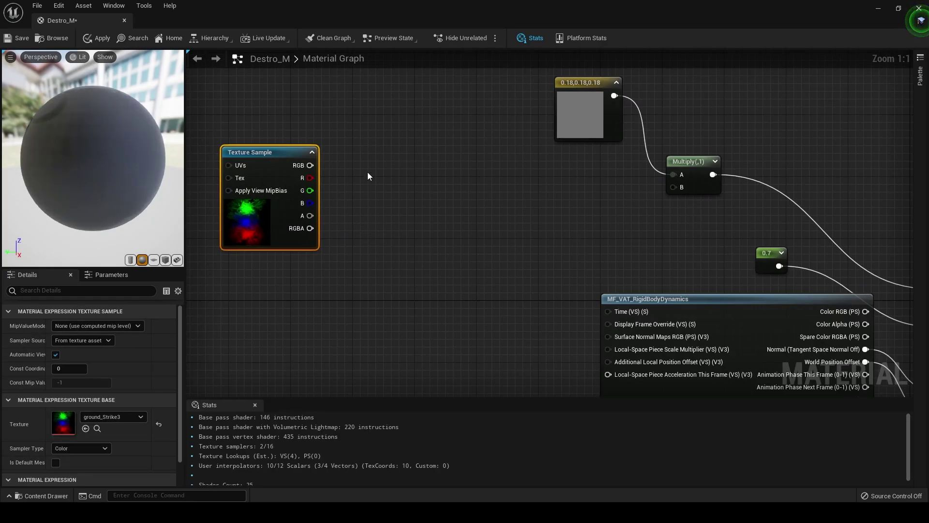
pyautogui.click(383, 160)
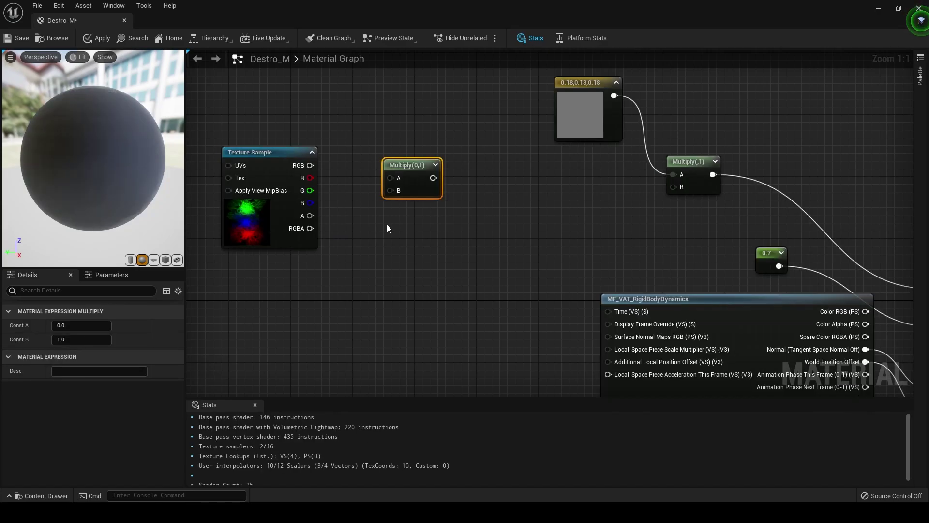
pyautogui.click(387, 224)
pyautogui.click(402, 297)
pyautogui.moveTo(373, 347); pyautogui.dragTo(425, 172)
pyautogui.click(381, 202)
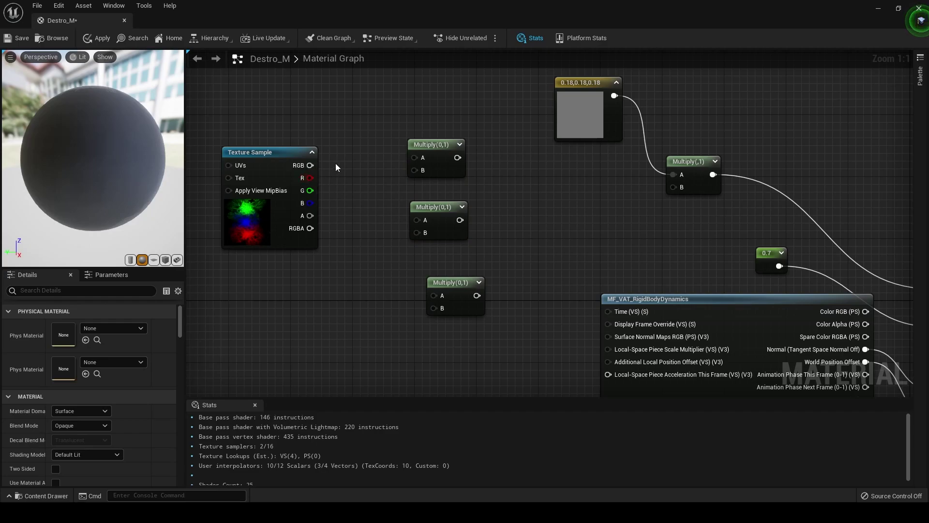
# Connect the Texture Sample's R, G and B outputs to the A inputs of the three new Multiply nodes.
pyautogui.moveTo(313, 178); pyautogui.dragTo(414, 158)
pyautogui.moveTo(310, 190); pyautogui.dragTo(436, 296)
pyautogui.moveTo(433, 144); pyautogui.dragTo(448, 144)
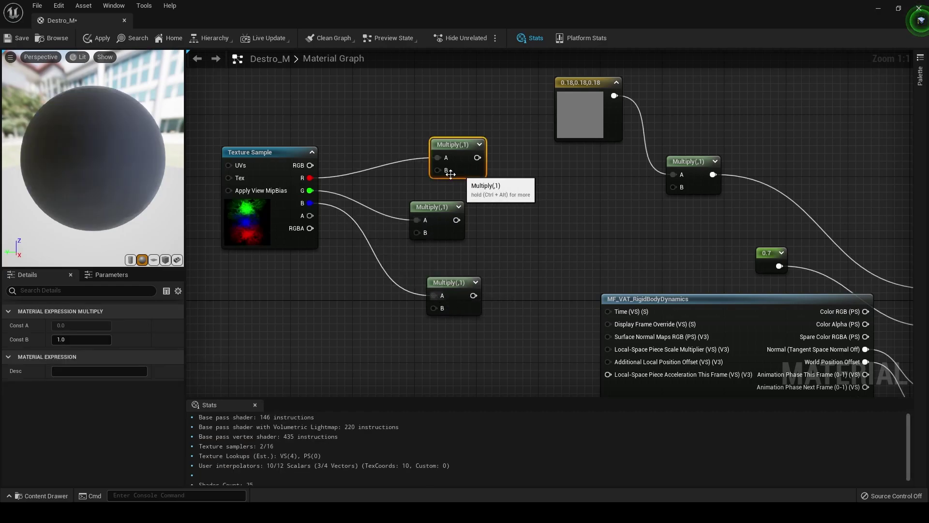
# Create a scalar parameter named Strike_1 and connect it to the B input of the red channel's Multiply node.
pyautogui.click(318, 130)
pyautogui.rightClick(325, 130)
pyautogui.click(358, 154)
pyautogui.click(81, 325)
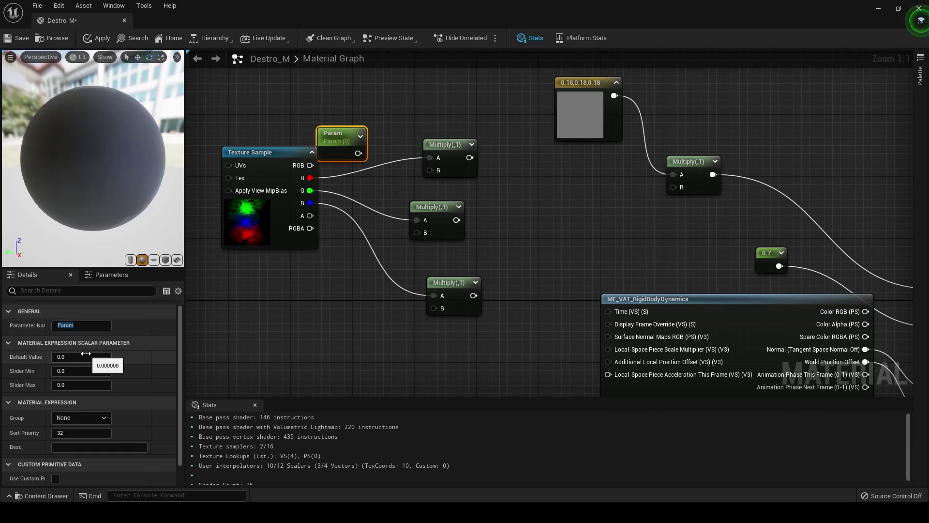
pyautogui.click(75, 323)
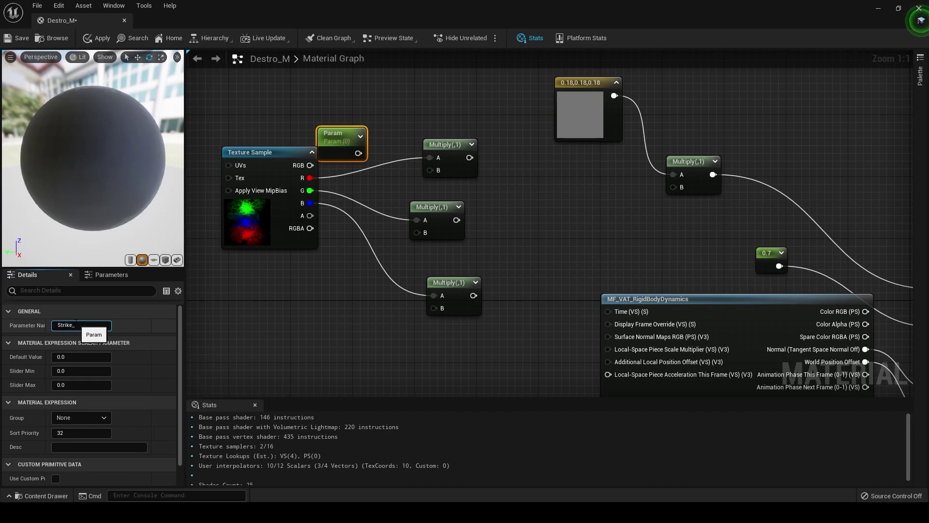
pyautogui.write('Strike_1')
pyautogui.press('Return')
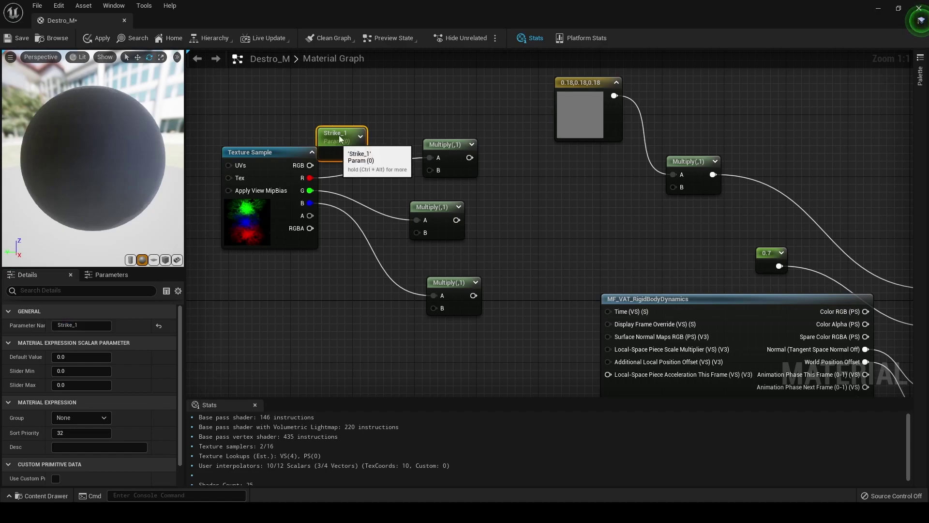
pyautogui.moveTo(365, 147); pyautogui.dragTo(385, 118)
pyautogui.moveTo(438, 144); pyautogui.dragTo(445, 129)
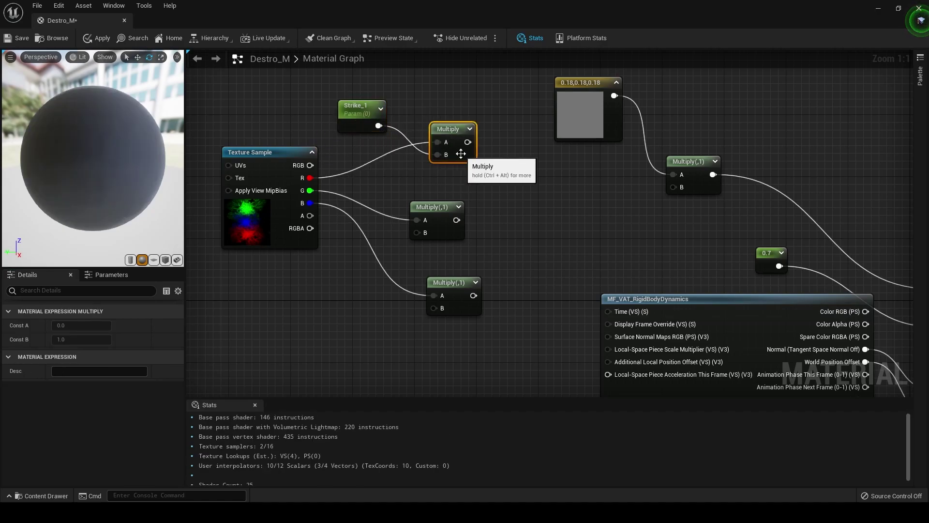
# Duplicate the Strike_1 parameter and place the copy above the green channel's Multiply node.
pyautogui.click(368, 110)
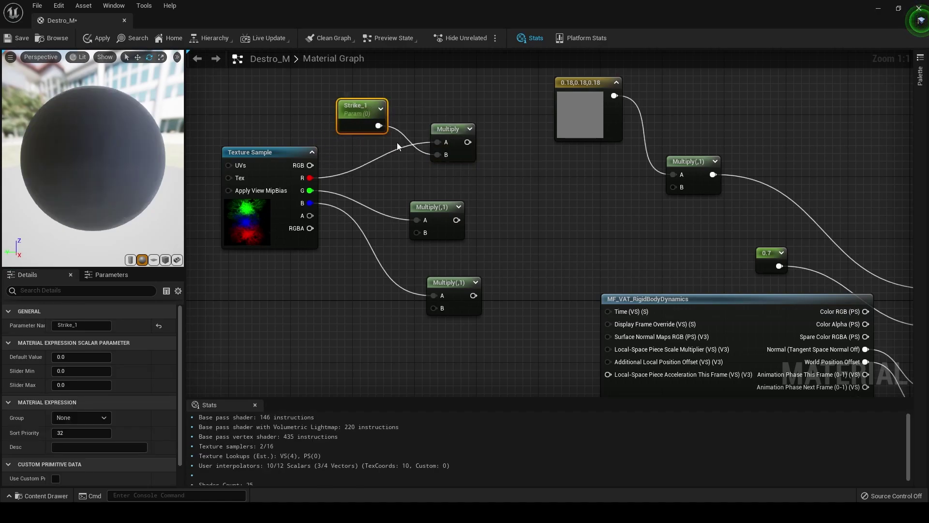
pyautogui.hotkey('ctrl', 'd')
pyautogui.moveTo(381, 175); pyautogui.dragTo(365, 172)
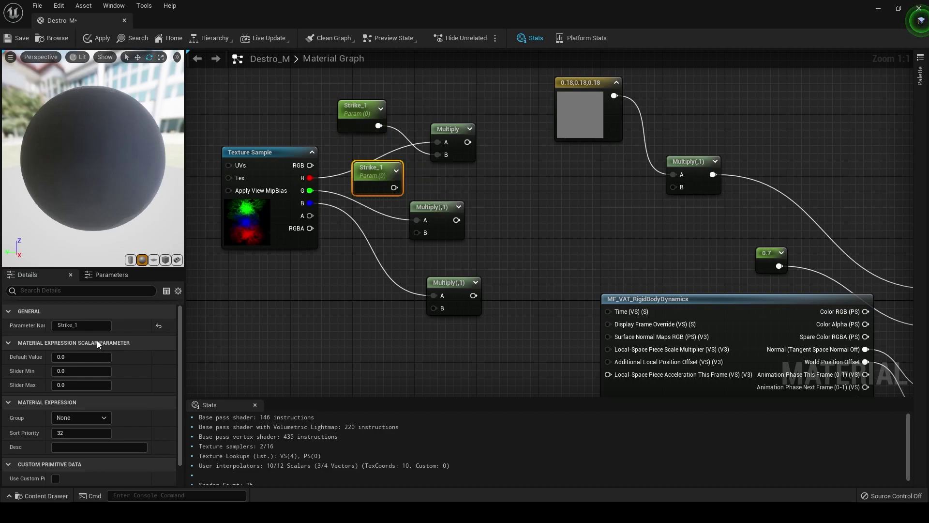
pyautogui.click(94, 324)
pyautogui.press('BackSpace')
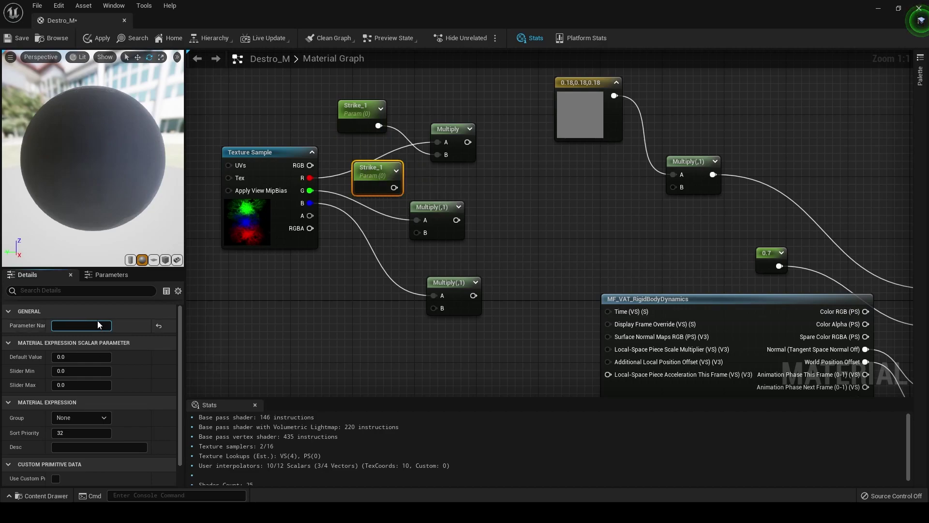
pyautogui.click(129, 321)
pyautogui.hotkey('ctrl', 'z')
# Rename the duplicated scalar parameter as Strike_2.
pyautogui.click(363, 178)
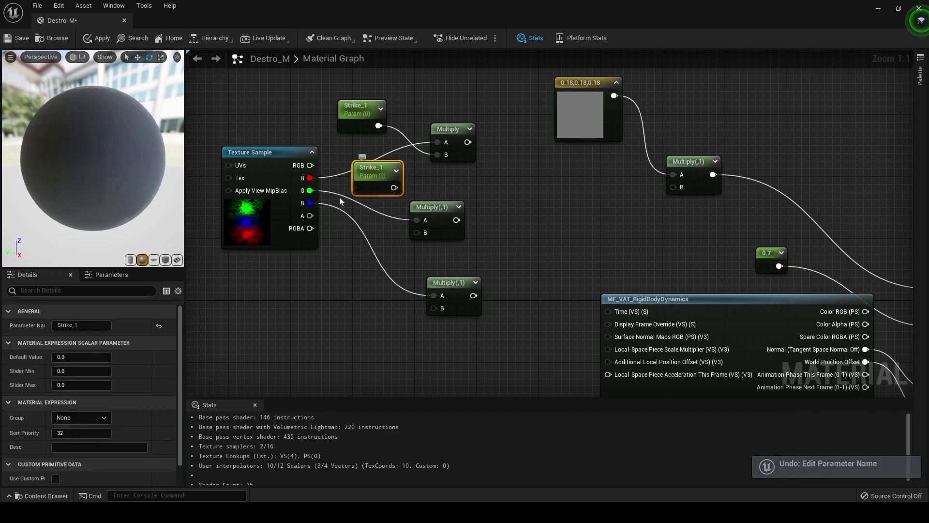
pyautogui.click(92, 324)
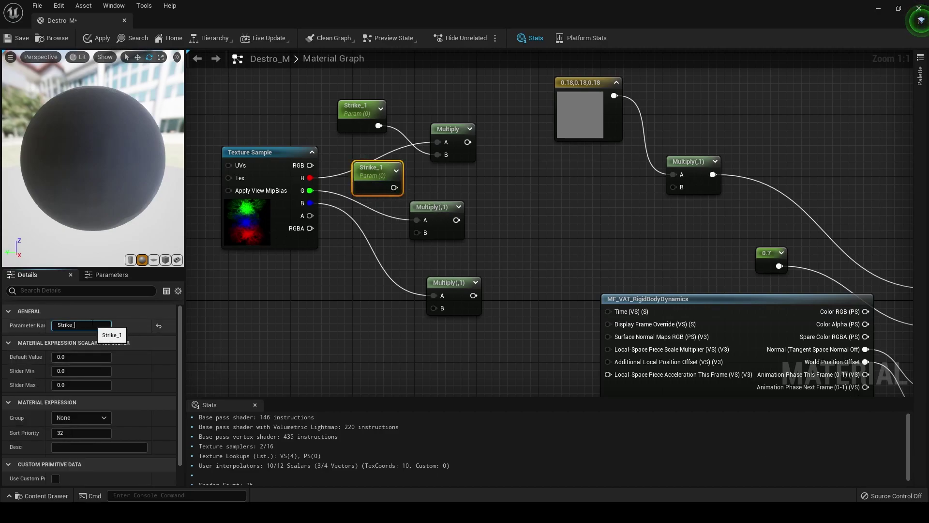
pyautogui.write('Strike_2')
pyautogui.press('Return')
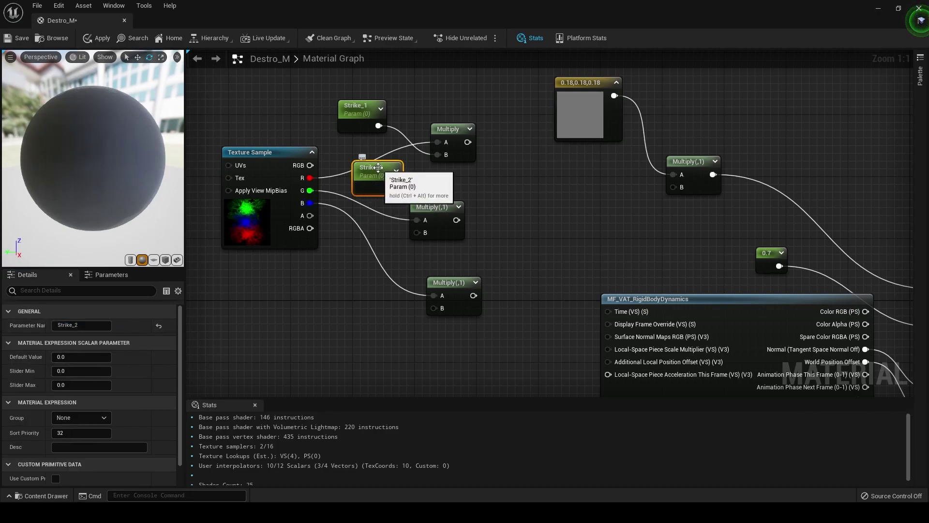
# Duplicate the Strike_2 scalar parameter and rename the copy Strike_3.
pyautogui.press('super')
pyautogui.click(344, 242)
pyautogui.click(376, 178)
pyautogui.hotkey('ctrl', 'd')
pyautogui.click(82, 325)
pyautogui.write('3')
pyautogui.press('Return')
# Connect Strike_3 and Strike_2 to the B inputs of the blue and green channel Multiply nodes, placing Strike_2 beside its Multiply.
pyautogui.moveTo(379, 311); pyautogui.dragTo(439, 309)
pyautogui.moveTo(394, 187); pyautogui.dragTo(416, 233)
pyautogui.moveTo(372, 169); pyautogui.dragTo(356, 193)
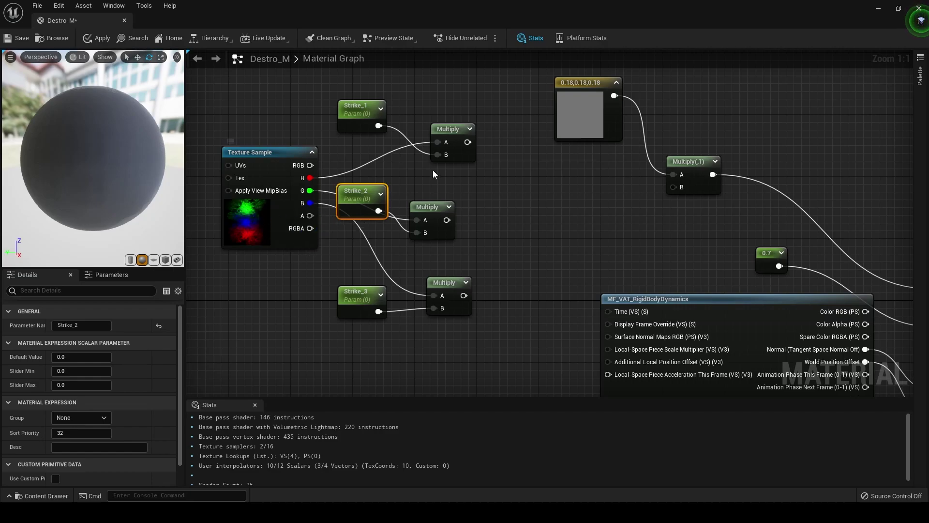
# Add a 1-x node and feed it the output of the red channel's Multiply node.
pyautogui.moveTo(483, 156); pyautogui.dragTo(492, 151, button='right')
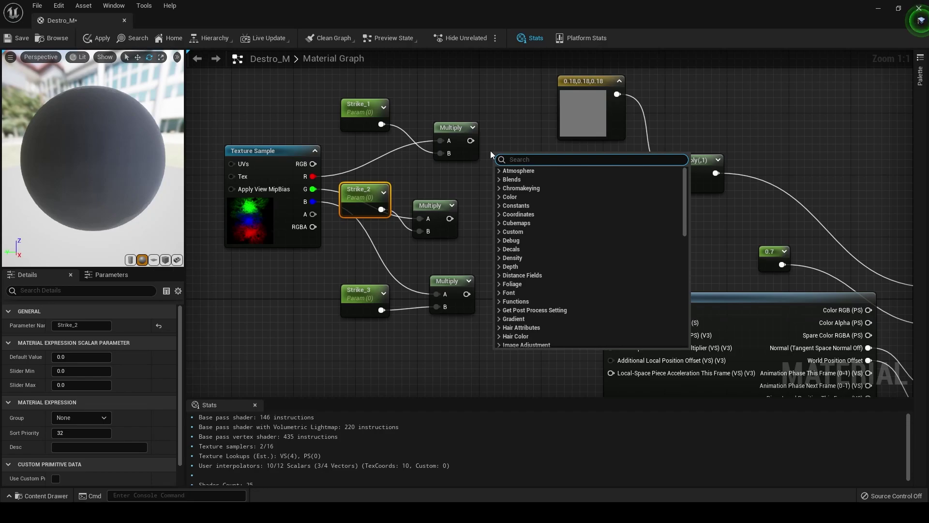
pyautogui.write('1-x')
pyautogui.press('Return')
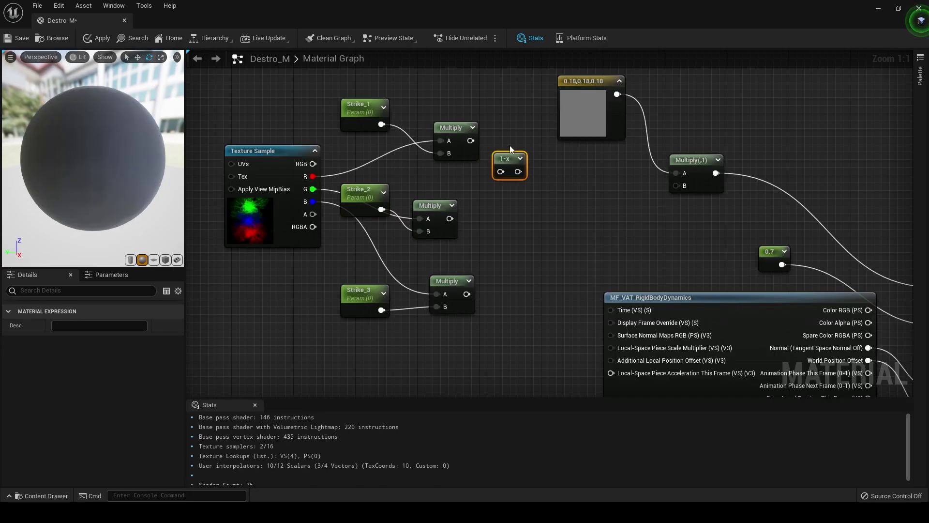
pyautogui.moveTo(472, 142); pyautogui.dragTo(501, 172)
# Place two copies of the 1-x node and connect the green and blue channel Multiply outputs to them.
pyautogui.hotkey('ctrl', 'v')
pyautogui.hotkey('ctrl', 'v')
pyautogui.moveTo(450, 219); pyautogui.dragTo(510, 248)
pyautogui.moveTo(467, 294); pyautogui.dragTo(515, 290)
pyautogui.moveTo(518, 237); pyautogui.dragTo(509, 222)
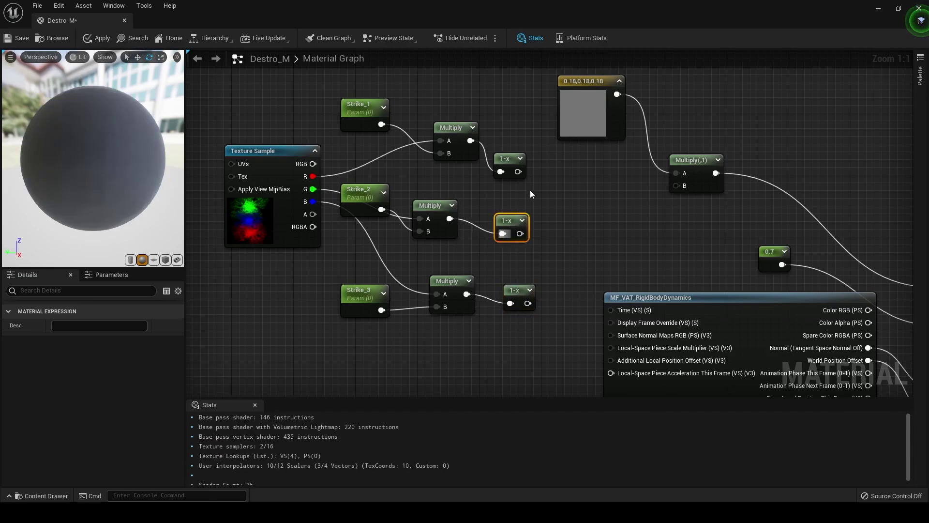
# Combine the three 1-x outputs with two Multiply nodes, connect the result to the base color Multiply's B input, and apply the material.
pyautogui.click(553, 176)
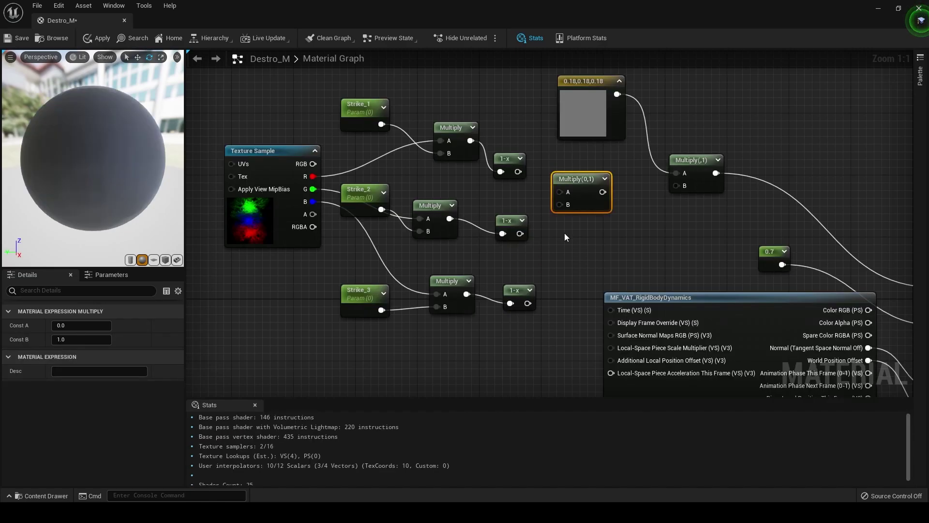
pyautogui.click(564, 233)
pyautogui.moveTo(518, 172); pyautogui.dragTo(559, 193)
pyautogui.moveTo(520, 234); pyautogui.dragTo(572, 253)
pyautogui.click(527, 303)
pyautogui.moveTo(527, 303); pyautogui.dragTo(677, 185)
pyautogui.click(99, 38)
pyautogui.moveTo(225, 324); pyautogui.dragTo(584, 94)
pyautogui.moveTo(492, 249); pyautogui.dragTo(490, 305, button='right')
pyautogui.moveTo(450, 283); pyautogui.dragTo(448, 283)
pyautogui.moveTo(448, 285); pyautogui.dragTo(425, 239, button='right')
# Set the default values of Strike_1, Strike_2 and Strike_3 to 1 and apply the material.
pyautogui.click(336, 118)
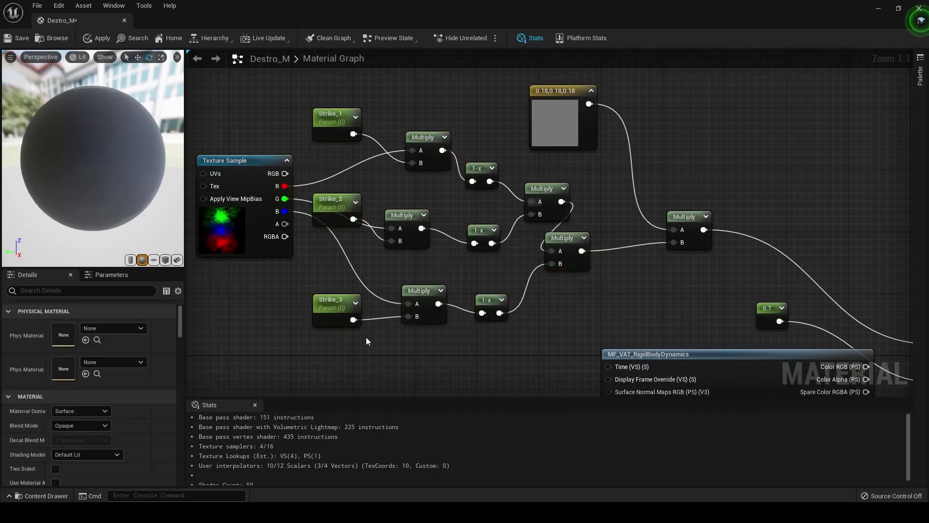
pyautogui.click(95, 357)
pyautogui.write('1')
pyautogui.click(334, 213)
pyautogui.click(92, 357)
pyautogui.write('1')
pyautogui.press('Return')
pyautogui.click(329, 305)
pyautogui.click(94, 356)
pyautogui.write('1')
pyautogui.press('Return')
pyautogui.click(100, 38)
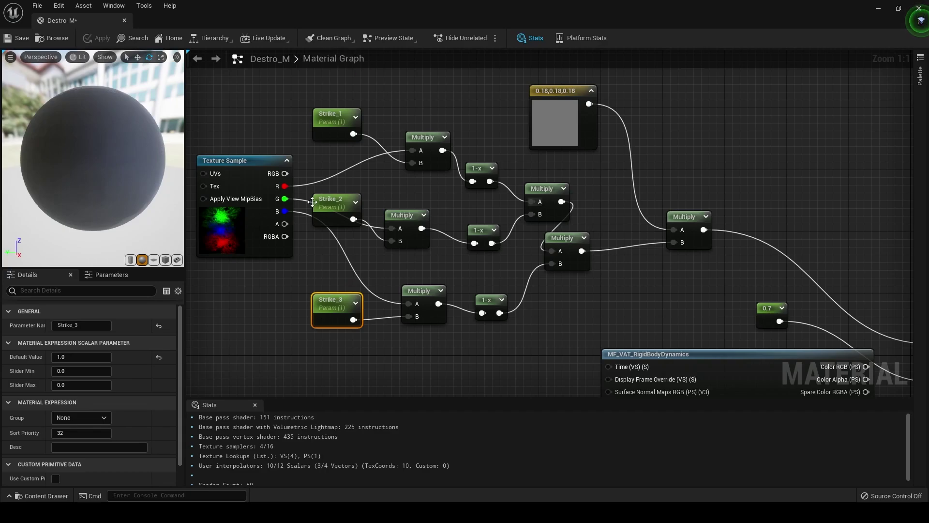
# Preview the ground strike destruction in the running level and stop the simulation.
pyautogui.click(879, 8)
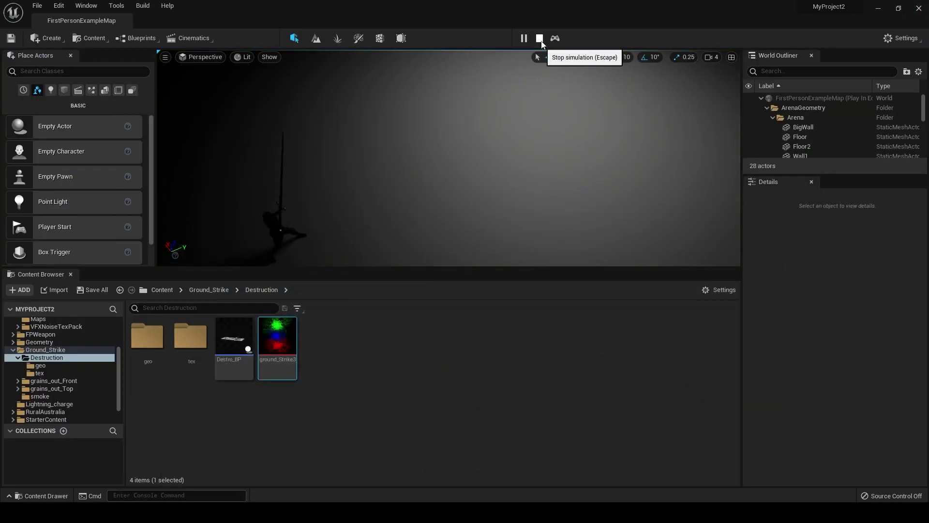
pyautogui.moveTo(518, 108); pyautogui.dragTo(609, 55, button='right')
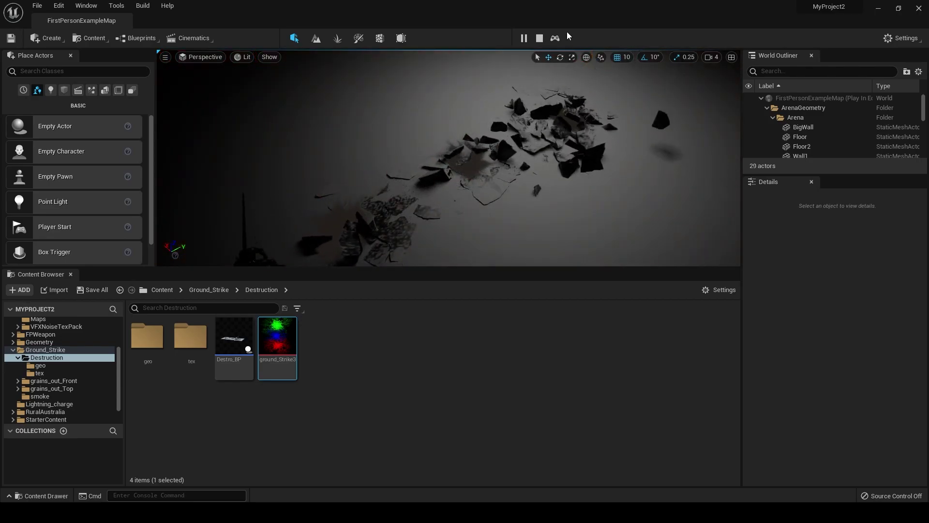
pyautogui.click(541, 40)
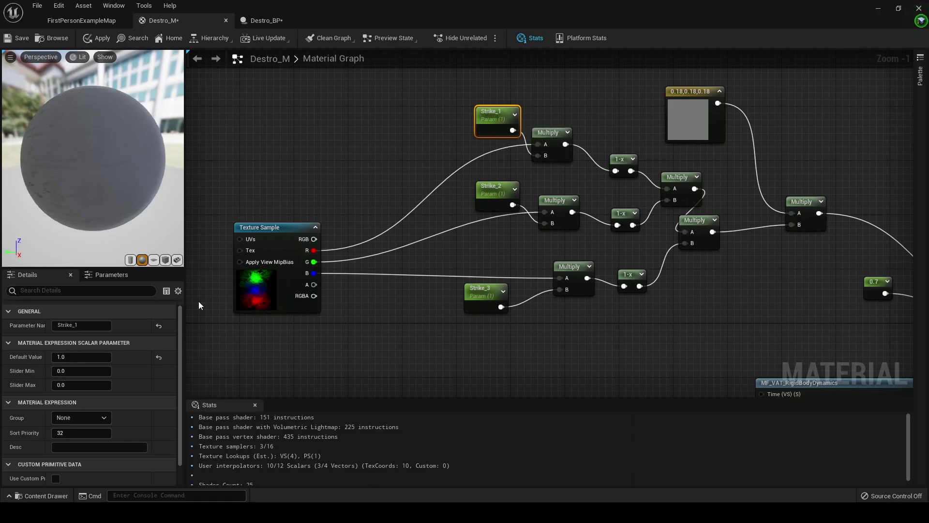
# Rename the strike parameters to Strike_3 for the red channel, Strike_1 for green and Strike_2 for blue.
pyautogui.click(97, 326)
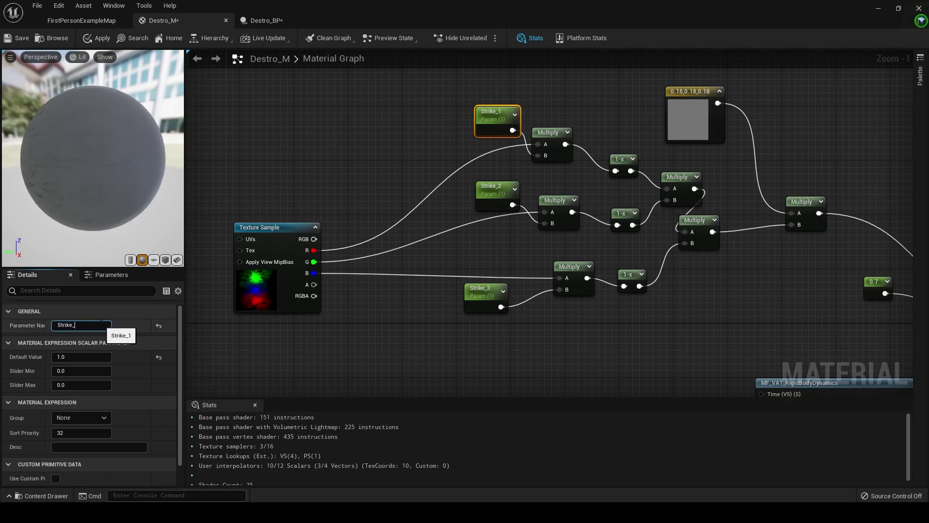
pyautogui.press('Return')
pyautogui.click(483, 190)
pyautogui.click(92, 326)
pyautogui.write('1')
pyautogui.press('Return')
pyautogui.click(477, 294)
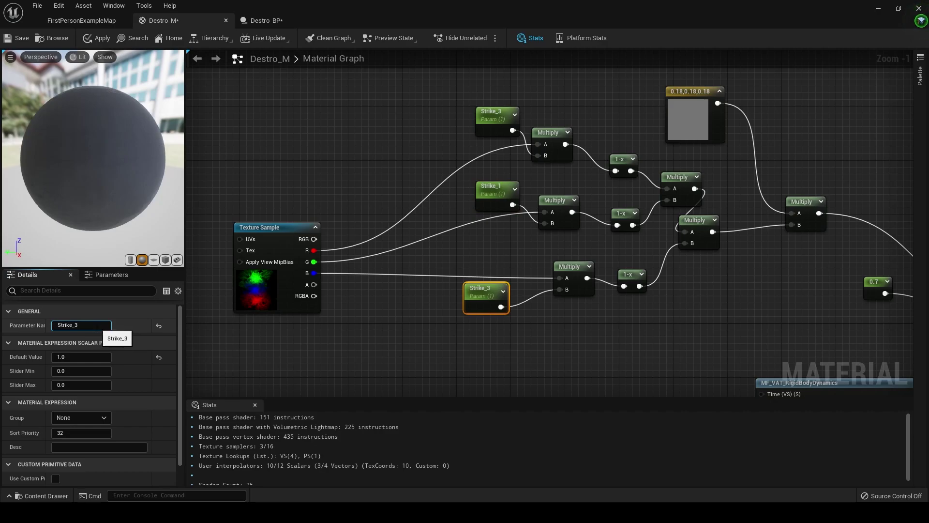
# Duplicate the three strike parameters with their Multiply nodes and place the copies below the originals.
pyautogui.moveTo(316, 296); pyautogui.dragTo(321, 263, button='right')
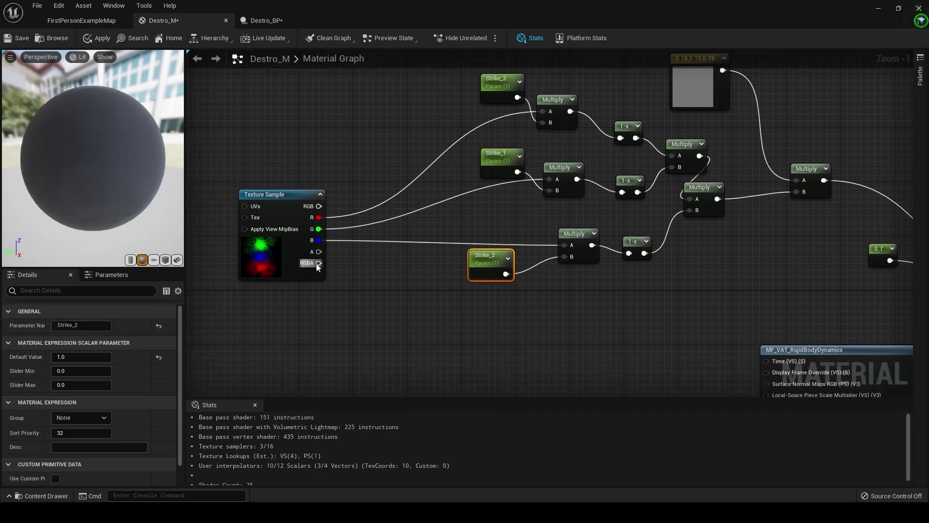
pyautogui.moveTo(489, 187); pyautogui.dragTo(579, 99)
pyautogui.hotkey('ctrl', 'v')
pyautogui.moveTo(426, 321); pyautogui.dragTo(435, 229, button='right')
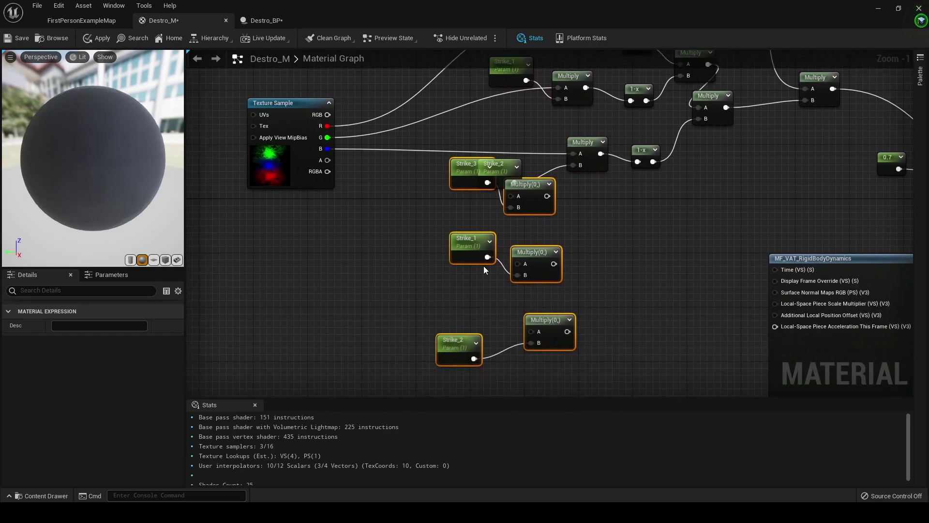
pyautogui.moveTo(544, 259); pyautogui.dragTo(510, 281)
pyautogui.rightClick(569, 251)
pyautogui.click(359, 181)
# Connect the Texture Sample's R, G and B outputs to the A inputs of the copied Strike_3, Strike_1 and Strike_2 Multiply nodes.
pyautogui.moveTo(323, 178); pyautogui.dragTo(318, 238, button='right')
pyautogui.moveTo(321, 187); pyautogui.dragTo(457, 284)
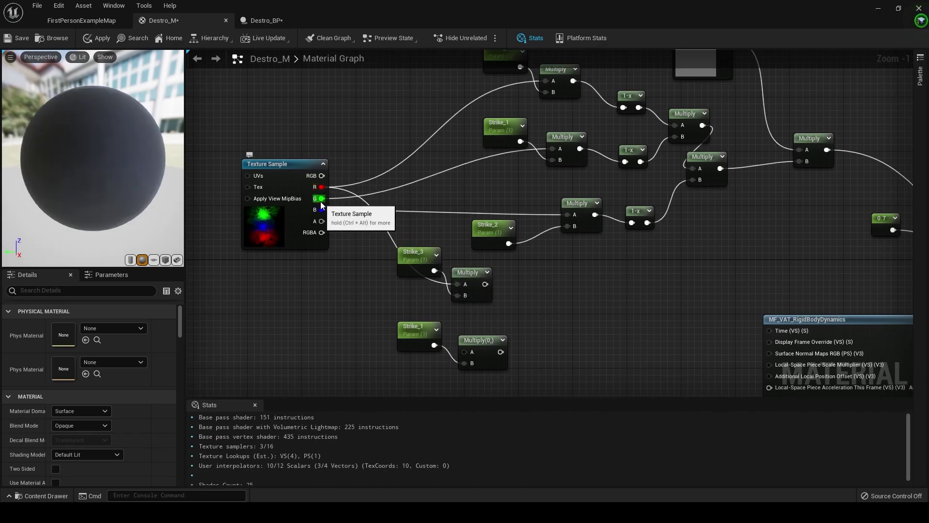
pyautogui.moveTo(321, 198); pyautogui.dragTo(466, 352)
pyautogui.moveTo(465, 352); pyautogui.dragTo(491, 283, button='right')
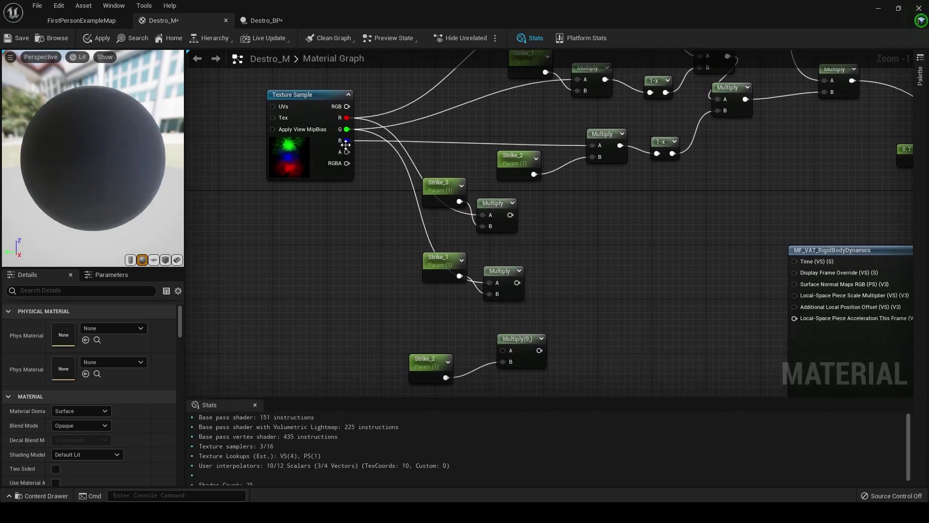
pyautogui.moveTo(347, 140); pyautogui.dragTo(498, 353)
# Rename the copied Strike_3 parameter as Strike_3_Glow.
pyautogui.moveTo(477, 327); pyautogui.dragTo(463, 366, button='right')
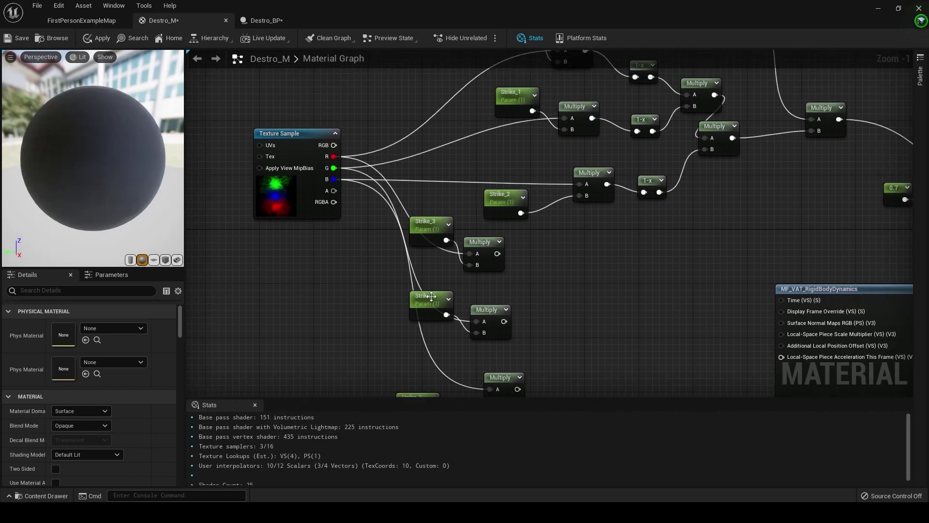
pyautogui.click(430, 228)
pyautogui.click(101, 323)
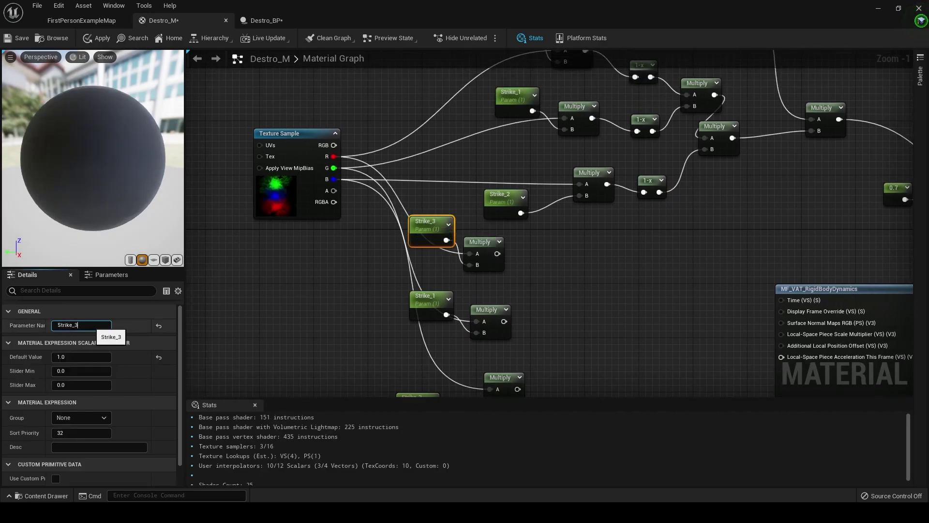
pyautogui.write('_Glow')
pyautogui.press('Return')
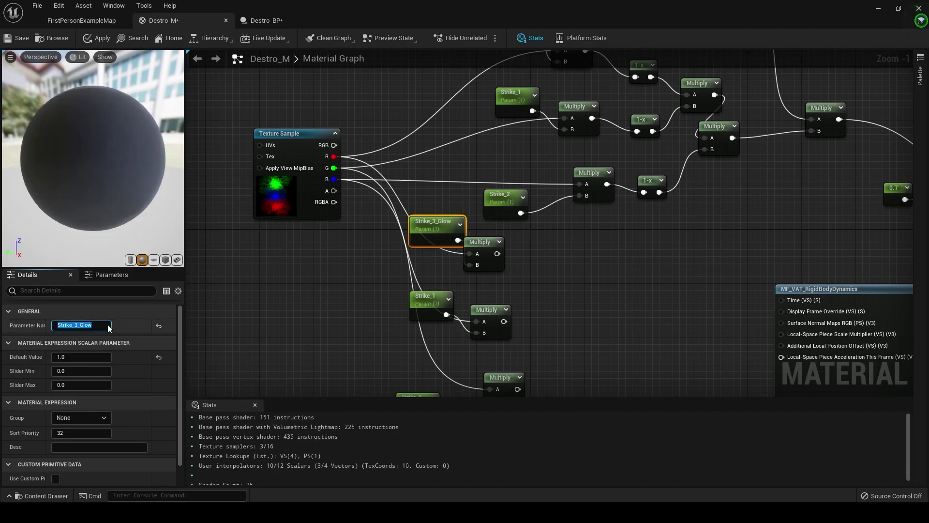
# Rename the copied Strike_1 and Strike_2 parameters as Strike_1_Glow and Strike_2_Glow.
pyautogui.moveTo(108, 326); pyautogui.dragTo(77, 325)
pyautogui.click(429, 312)
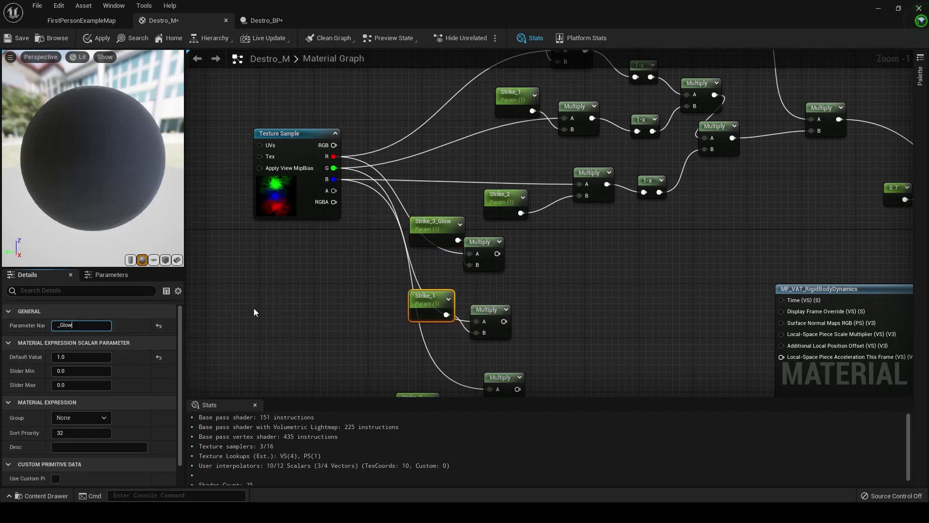
pyautogui.hotkey('ctrl', 'z')
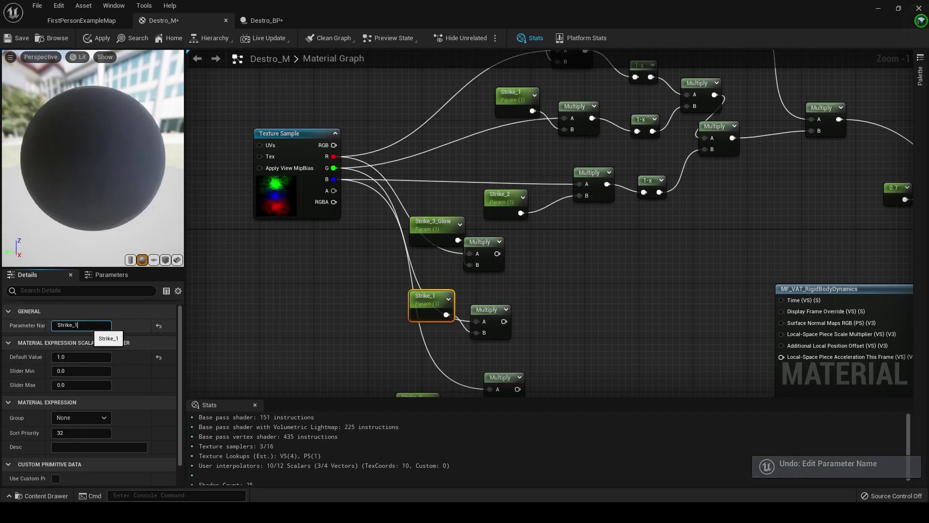
pyautogui.moveTo(393, 389); pyautogui.dragTo(399, 336, button='right')
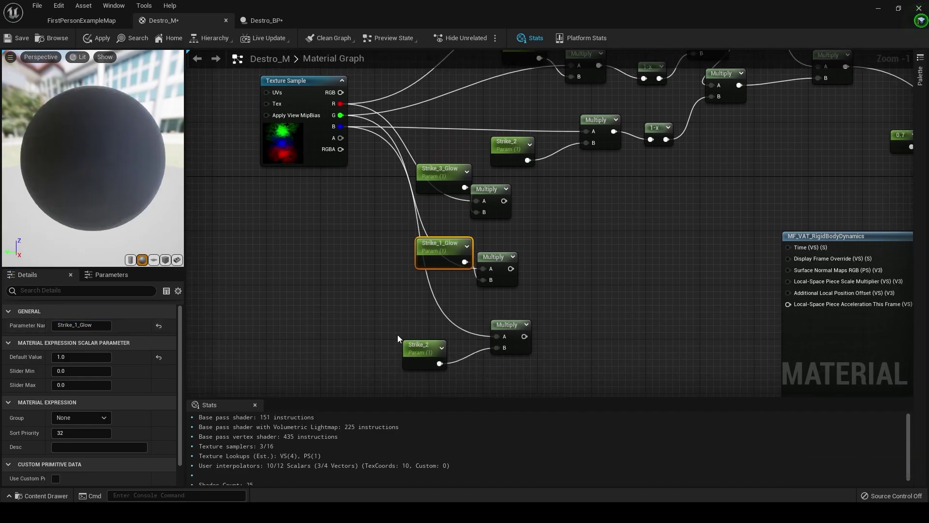
pyautogui.click(418, 349)
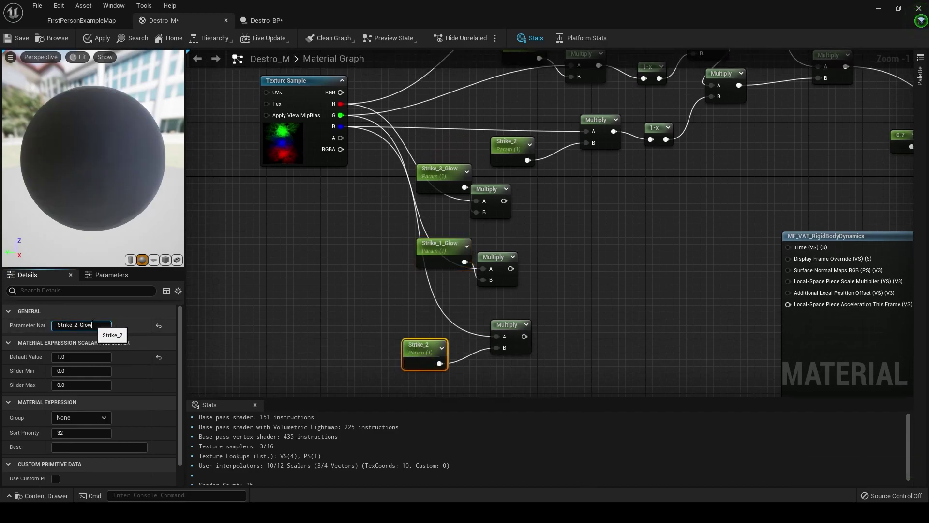
pyautogui.click(258, 304)
# Sum the three glow Multiply outputs using two chained Add nodes.
pyautogui.moveTo(387, 272); pyautogui.dragTo(282, 306, button='right')
pyautogui.moveTo(415, 248); pyautogui.dragTo(388, 268, button='right')
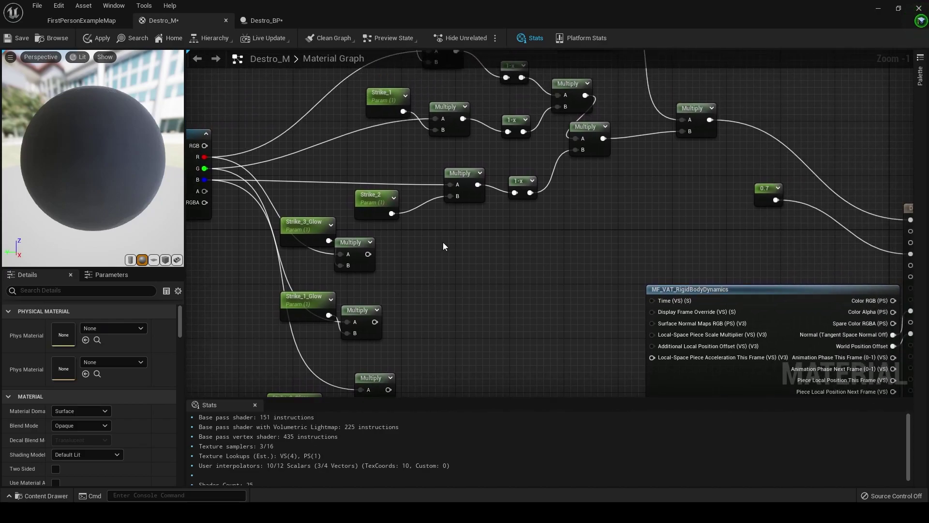
pyautogui.moveTo(345, 257); pyautogui.dragTo(480, 275)
pyautogui.click(473, 260)
pyautogui.click(469, 330)
pyautogui.moveTo(375, 322); pyautogui.dragTo(480, 287)
pyautogui.moveTo(494, 341); pyautogui.dragTo(514, 322)
pyautogui.moveTo(454, 345); pyautogui.dragTo(446, 319, button='right')
pyautogui.moveTo(381, 363); pyautogui.dragTo(493, 317)
pyautogui.moveTo(499, 290); pyautogui.dragTo(515, 268)
# Add a constant vector color for the glow with R set to 50 and G set to 1.
pyautogui.moveTo(484, 273); pyautogui.dragTo(386, 336, button='right')
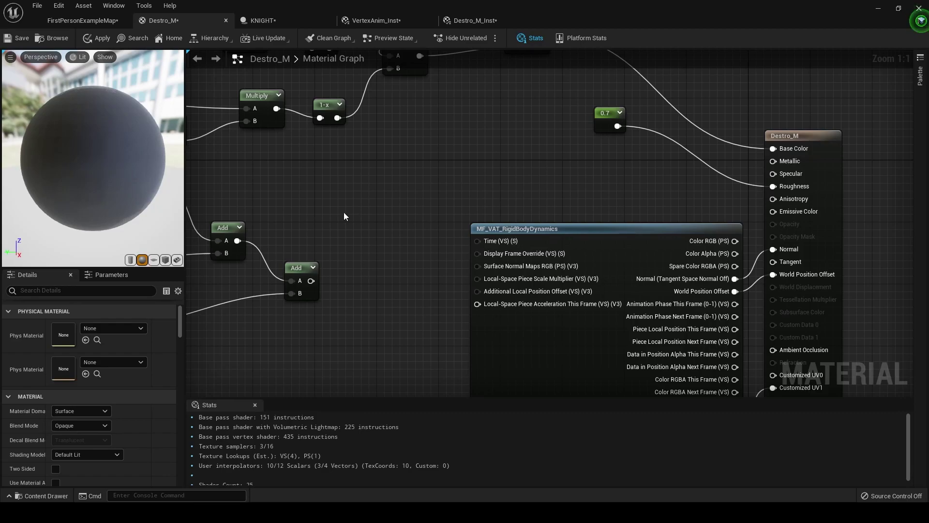
pyautogui.click(344, 212)
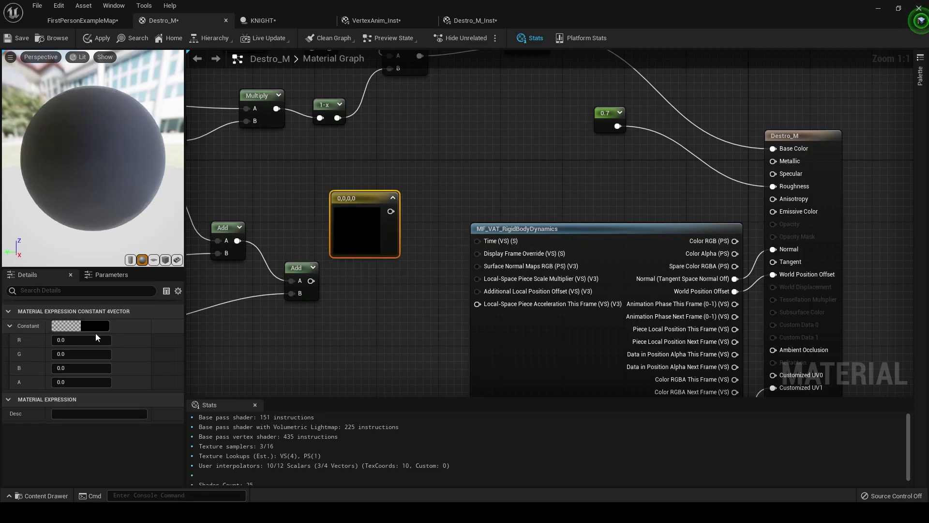
pyautogui.click(81, 340)
pyautogui.write('50')
pyautogui.press('Tab')
pyautogui.write('1')
pyautogui.press('Tab')
# Multiply the glow color by the final Add output and connect the result to the material's Emissive Color.
pyautogui.click(405, 240)
pyautogui.click(347, 216)
pyautogui.moveTo(348, 216); pyautogui.dragTo(421, 228)
pyautogui.click(413, 212)
pyautogui.moveTo(311, 281); pyautogui.dragTo(421, 241)
pyautogui.moveTo(429, 246); pyautogui.dragTo(351, 277, button='right')
pyautogui.moveTo(344, 244); pyautogui.dragTo(667, 227)
pyautogui.moveTo(364, 190); pyautogui.dragTo(436, 222, button='right')
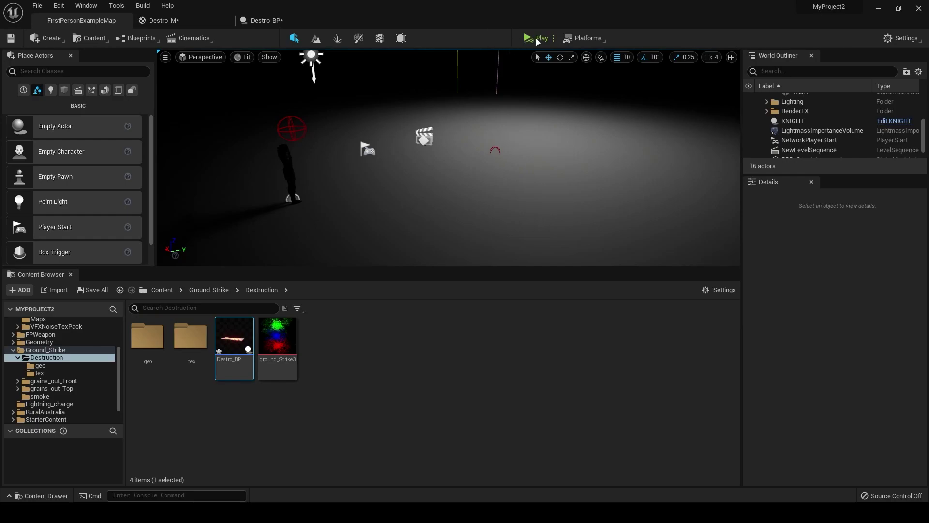
# Play the level to check the glowing ground strike, stop it and return to the Destro_M material graph.
pyautogui.click(536, 41)
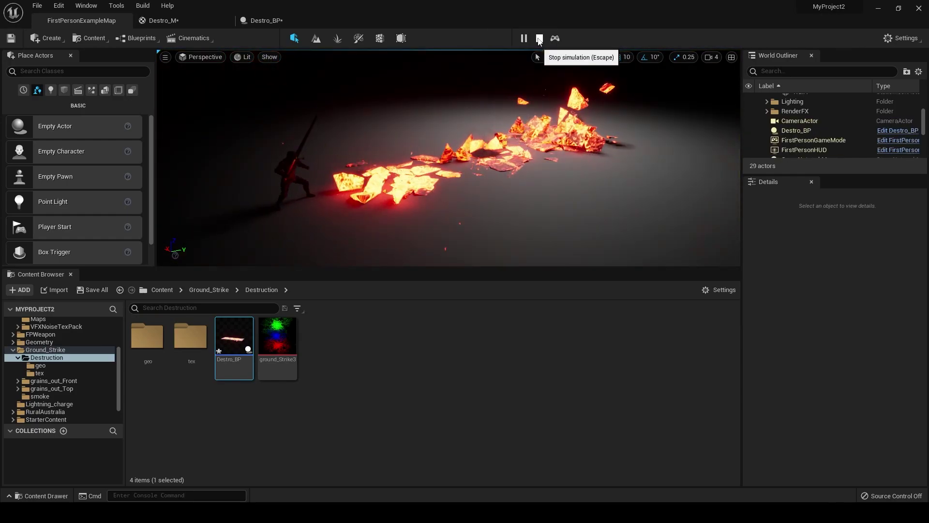
pyautogui.click(539, 40)
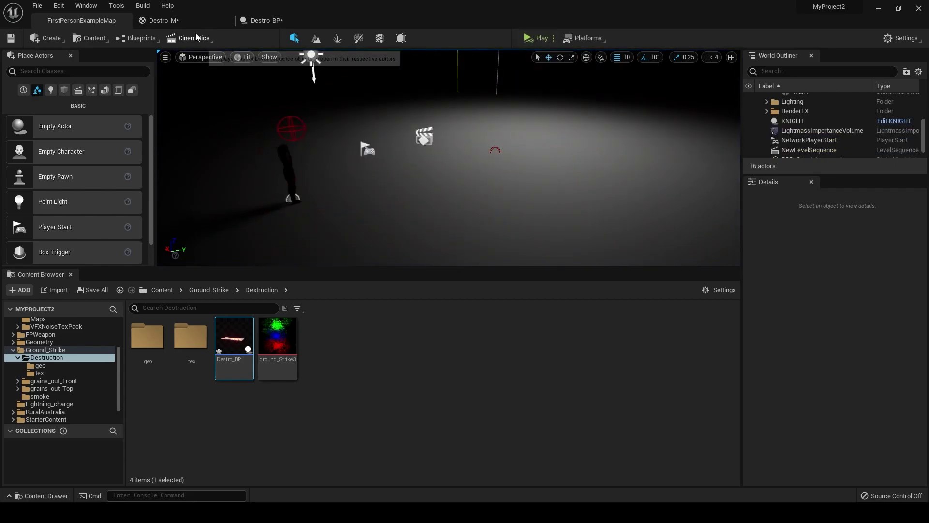
pyautogui.click(259, 24)
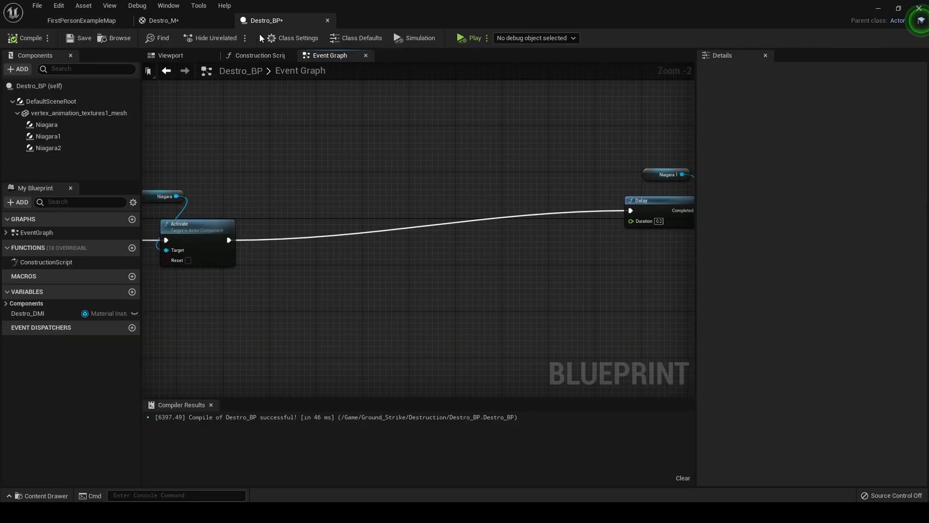
pyautogui.click(165, 22)
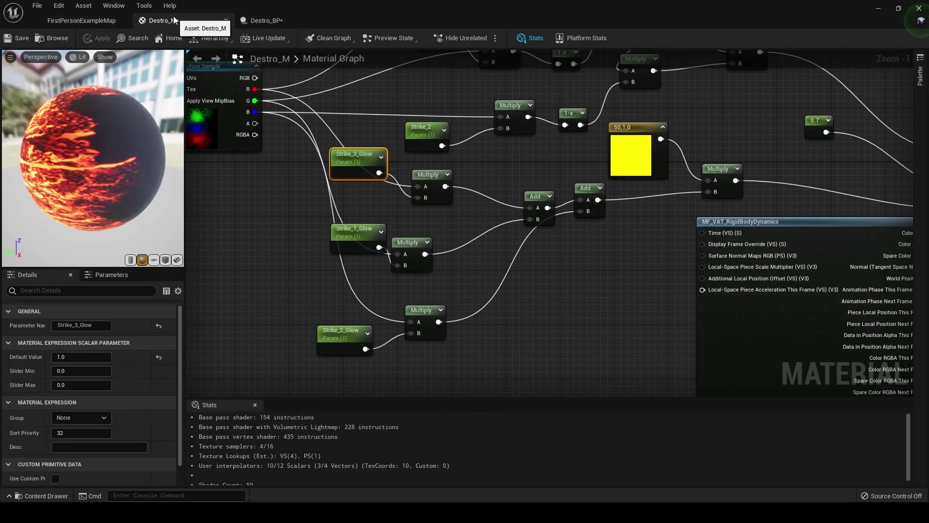
# Set the default values of Strike_2_Glow, Strike_1_Glow and Strike_3_Glow to 0.
pyautogui.click(343, 333)
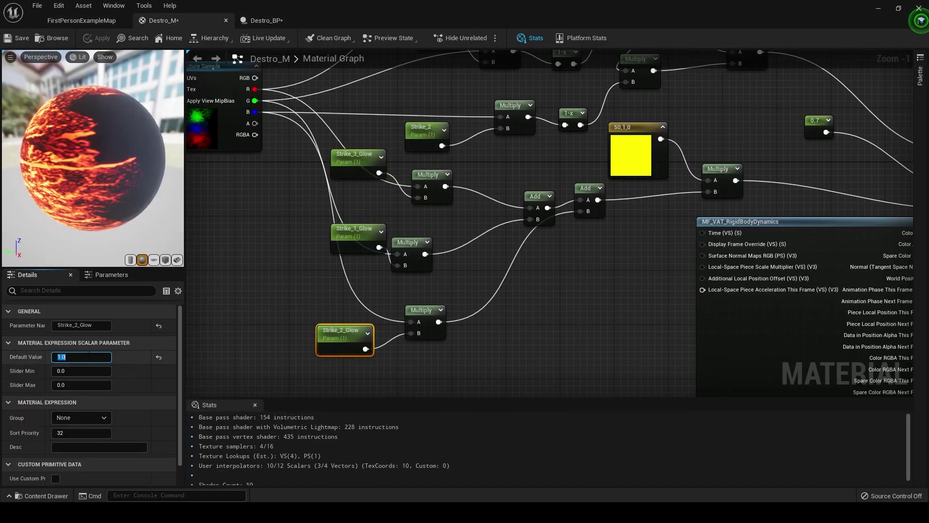
pyautogui.write('0')
pyautogui.press('Return')
pyautogui.click(355, 232)
pyautogui.click(96, 357)
pyautogui.write('0')
pyautogui.press('Return')
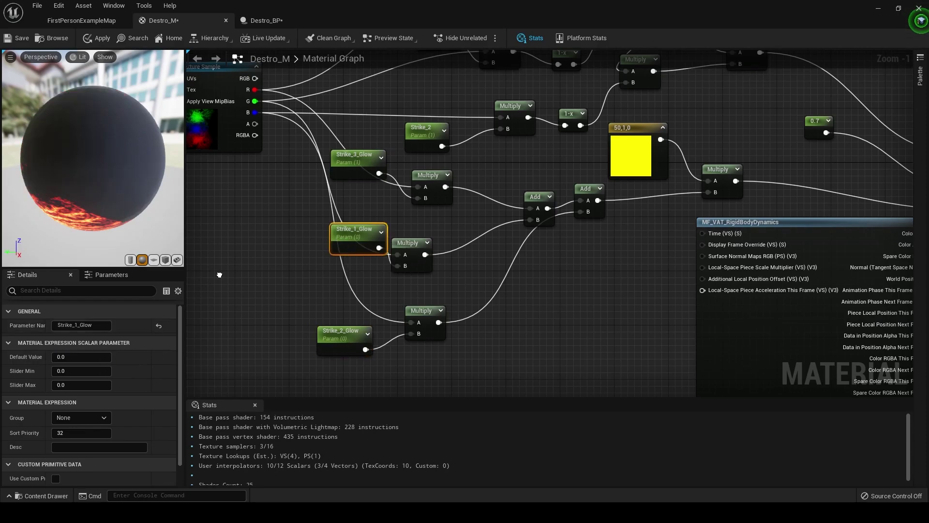
pyautogui.moveTo(219, 277); pyautogui.dragTo(212, 328, button='right')
pyautogui.click(347, 209)
pyautogui.click(97, 357)
pyautogui.write('0')
pyautogui.press('Return')
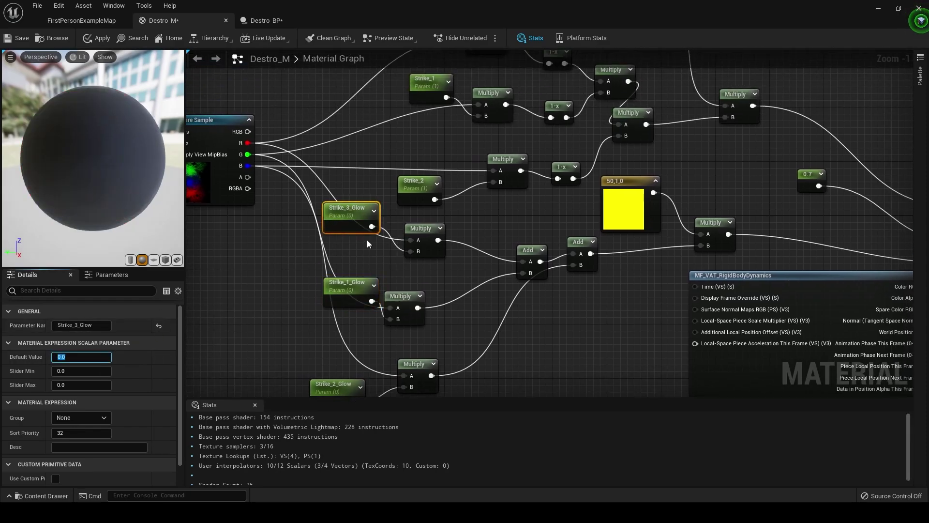
# Set the default value of the Strike_2 parameter to 0.
pyautogui.click(419, 185)
pyautogui.click(82, 356)
pyautogui.write('0')
pyautogui.press('Return')
pyautogui.moveTo(286, 242); pyautogui.dragTo(272, 313, button='right')
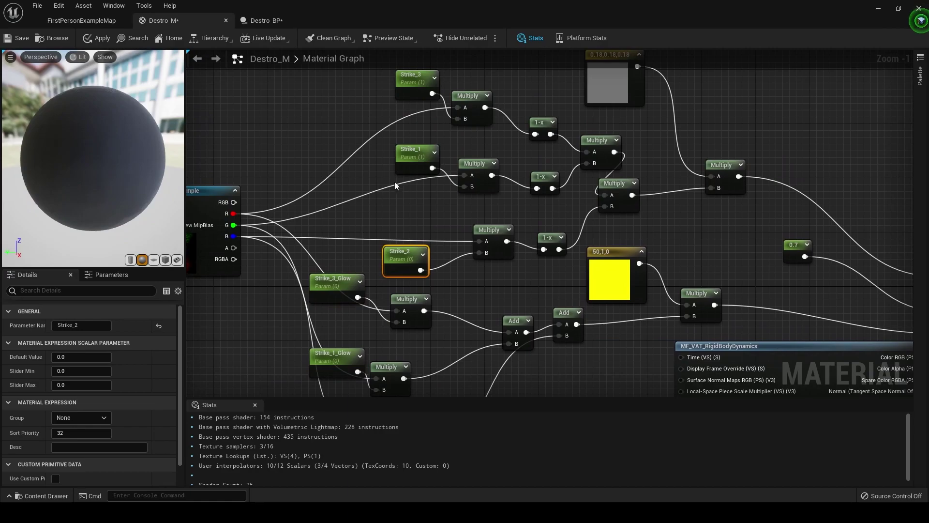
# Set the default values of the Strike_1 and Strike_3 parameters to 0.
pyautogui.click(412, 152)
pyautogui.click(82, 357)
pyautogui.write('0')
pyautogui.press('Return')
pyautogui.moveTo(416, 76); pyautogui.dragTo(404, 140, button='right')
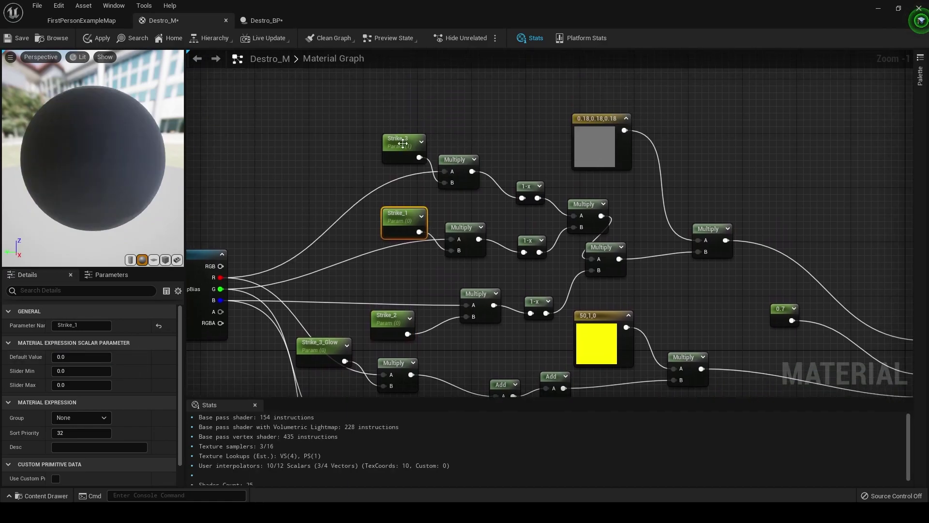
pyautogui.click(403, 140)
pyautogui.click(83, 357)
pyautogui.write('0')
pyautogui.press('Return')
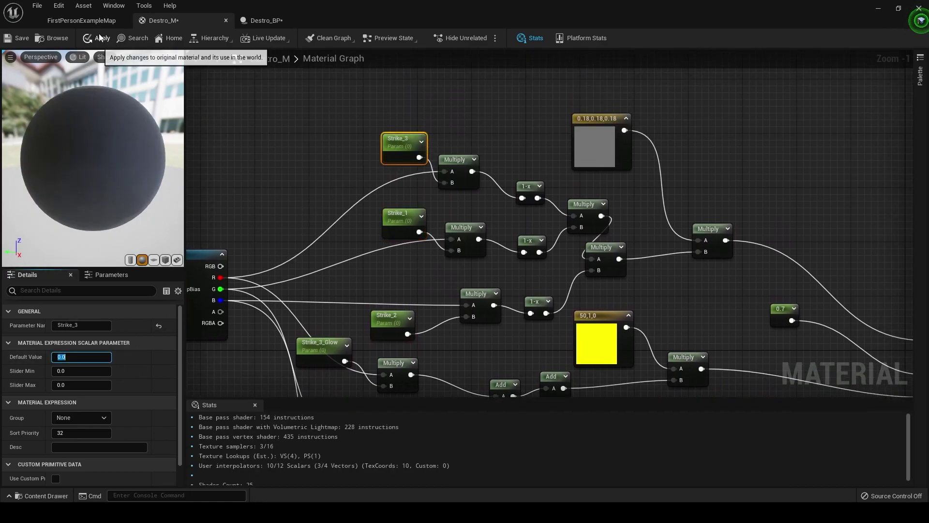
# In Destro_BP's event graph, add a Set Scalar Parameter Value on Materials node targeting the vertex animation mesh after the first Niagara Activate node.
pyautogui.click(271, 21)
pyautogui.moveTo(298, 166); pyautogui.dragTo(351, 166, button='right')
pyautogui.scroll(-4, 353, 232)
pyautogui.scroll(4, 352, 232)
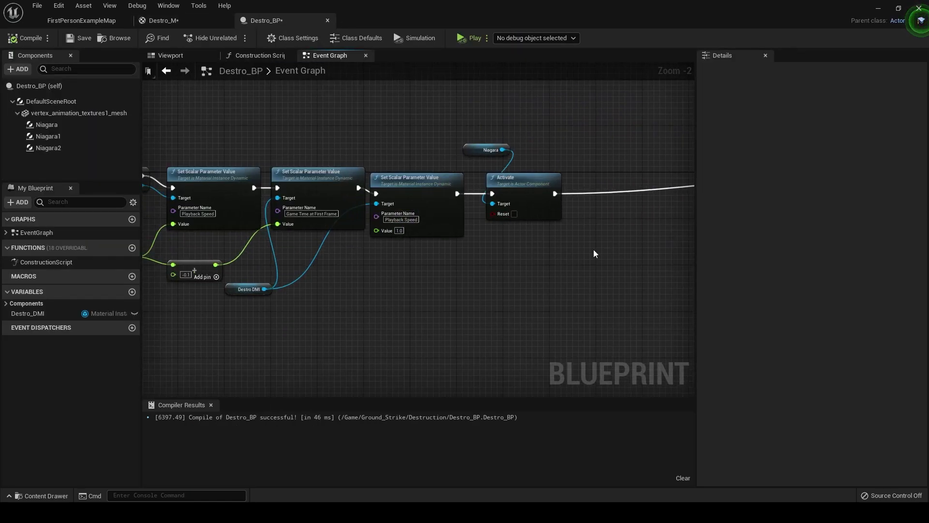
pyautogui.moveTo(598, 268); pyautogui.dragTo(457, 277, button='right')
pyautogui.scroll(-3, 456, 276)
pyautogui.moveTo(568, 282); pyautogui.dragTo(440, 265, button='right')
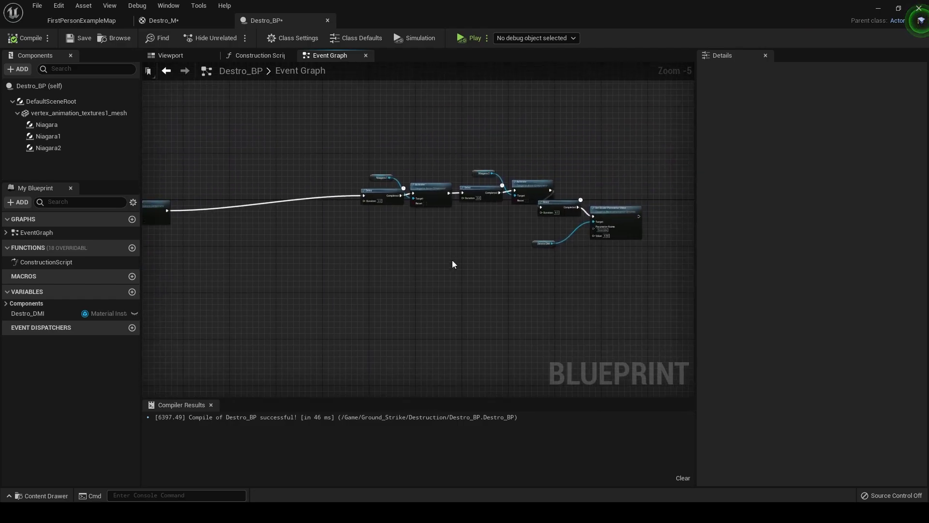
pyautogui.moveTo(463, 228); pyautogui.dragTo(614, 246, button='right')
pyautogui.moveTo(364, 228); pyautogui.dragTo(403, 227, button='right')
pyautogui.scroll(4, 404, 227)
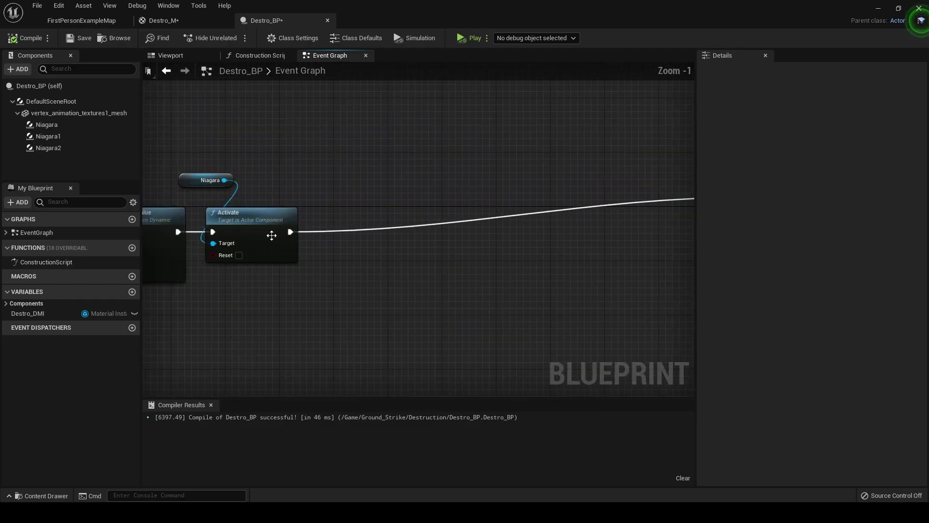
pyautogui.moveTo(56, 115); pyautogui.dragTo(284, 141)
pyautogui.moveTo(373, 145); pyautogui.dragTo(399, 195)
pyautogui.write('set scal')
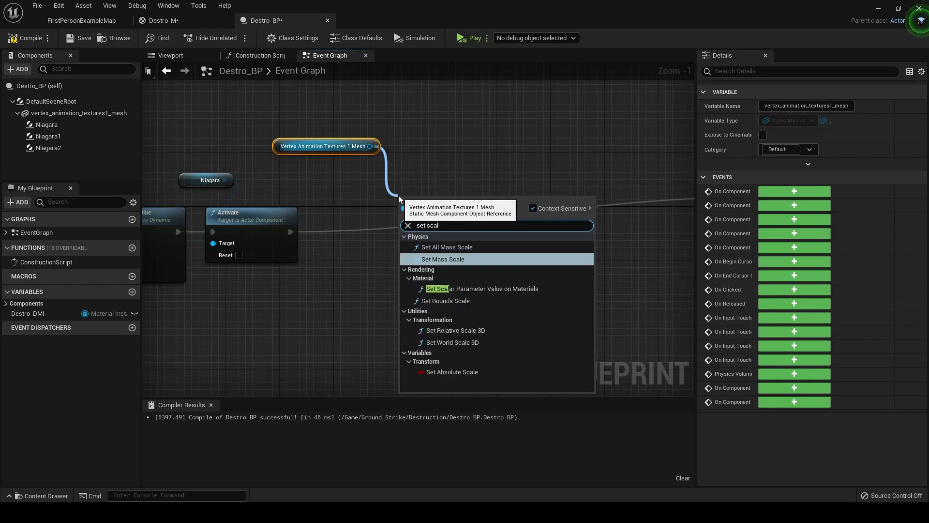
pyautogui.press('Up')
pyautogui.press('Return')
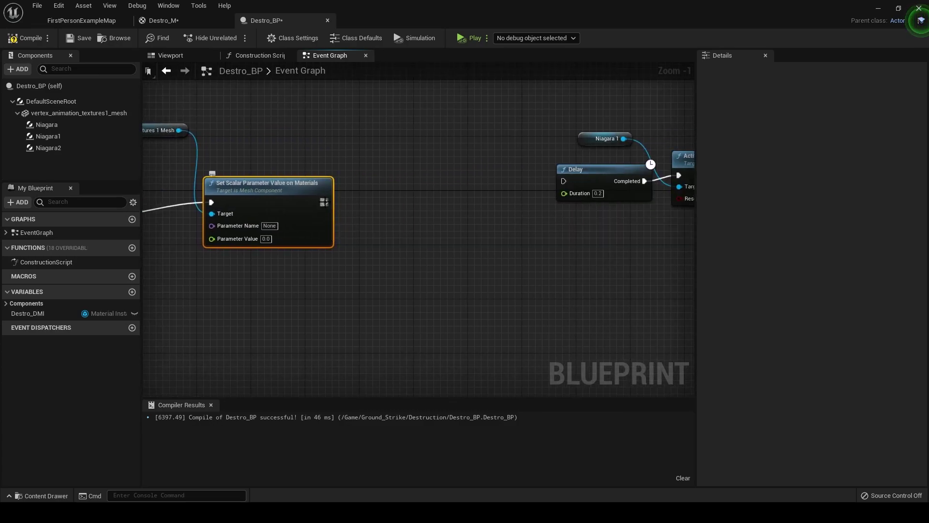
# Set the new node's parameter name to Strike_1 and value to 1.0, then connect it to the 0.2-second Delay and compile.
pyautogui.moveTo(284, 242); pyautogui.dragTo(397, 249, button='right')
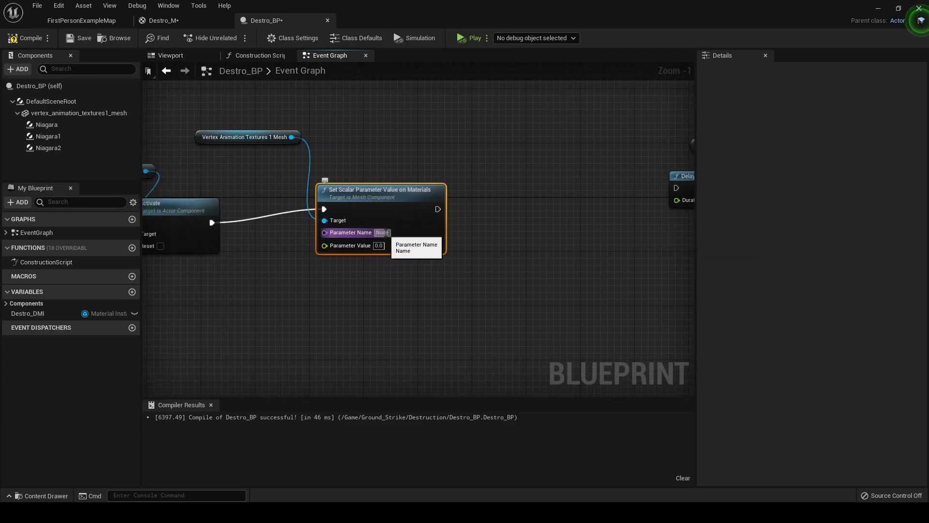
pyautogui.write('S')
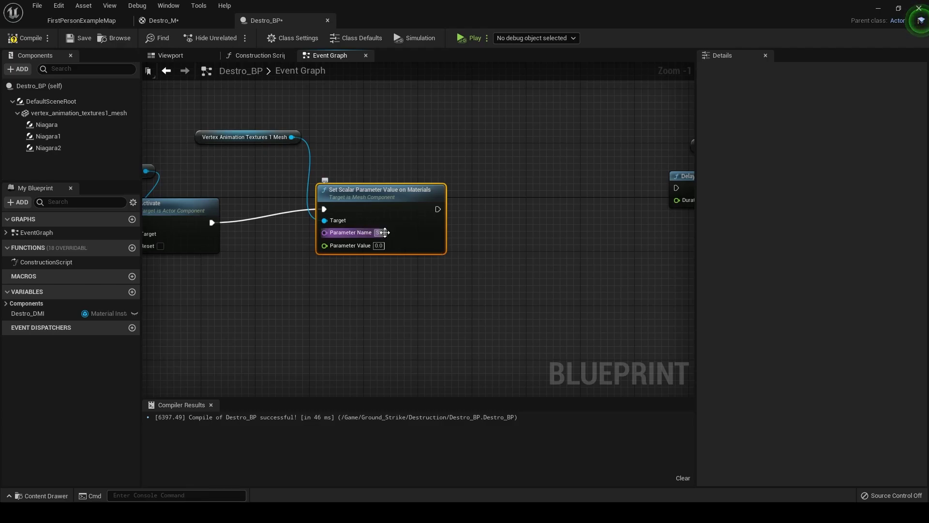
pyautogui.write('trike_1')
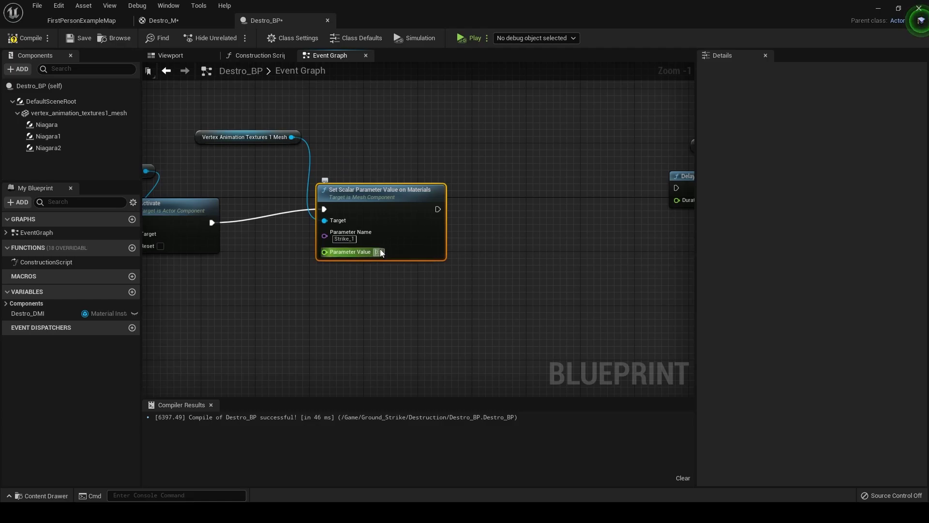
pyautogui.doubleClick(382, 253)
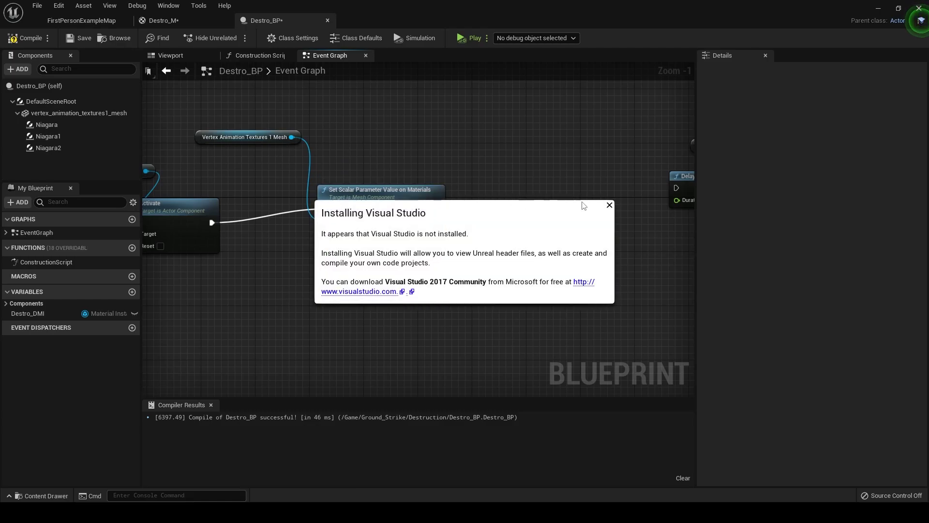
pyautogui.click(610, 206)
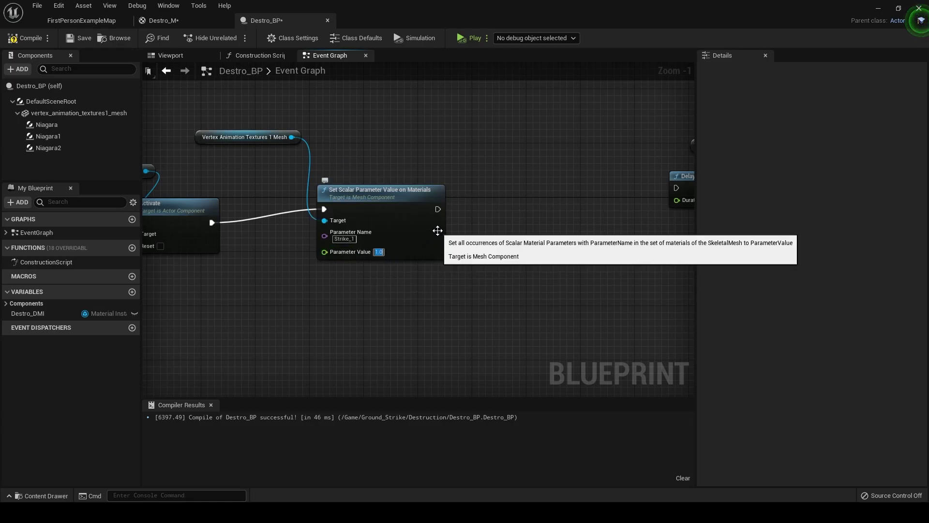
pyautogui.moveTo(438, 209); pyautogui.dragTo(677, 187)
pyautogui.click(25, 37)
# Play the level to check the ground darkening at the first strike, stop it and return to Destro_BP.
pyautogui.click(93, 21)
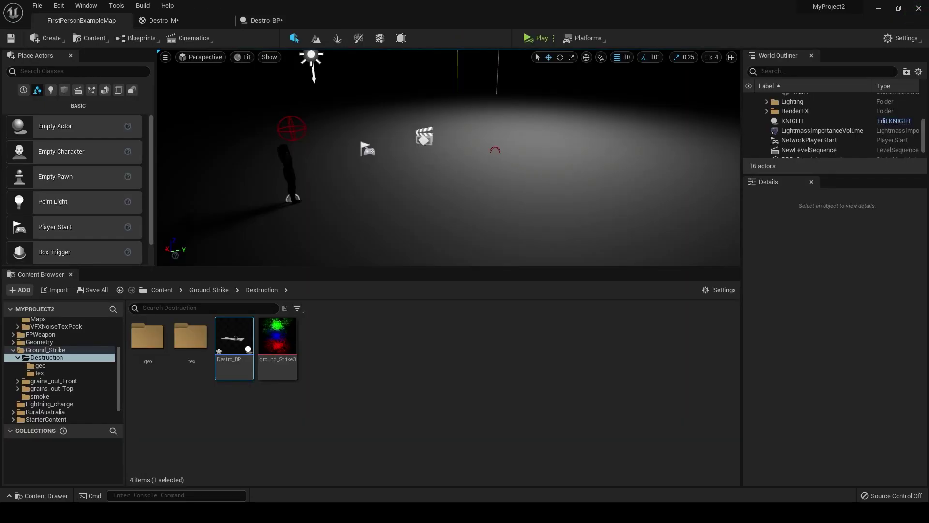
pyautogui.click(532, 38)
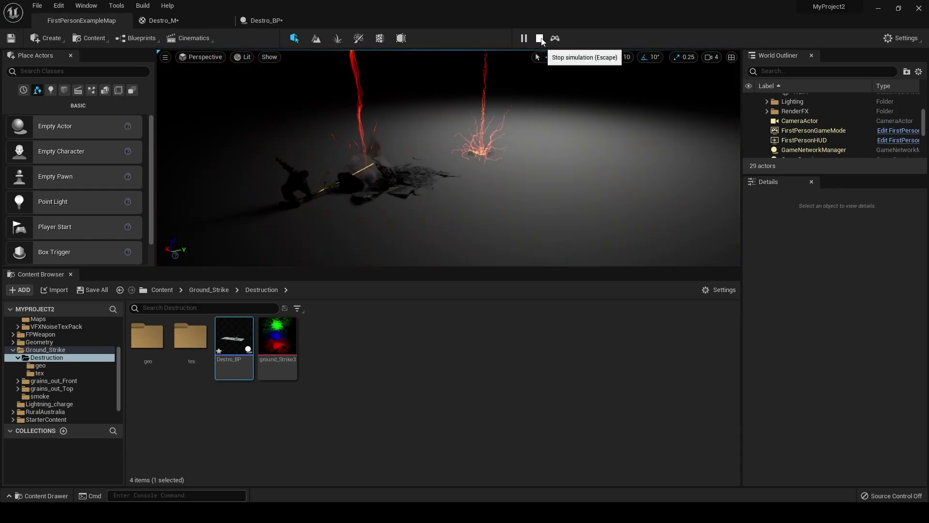
pyautogui.click(541, 39)
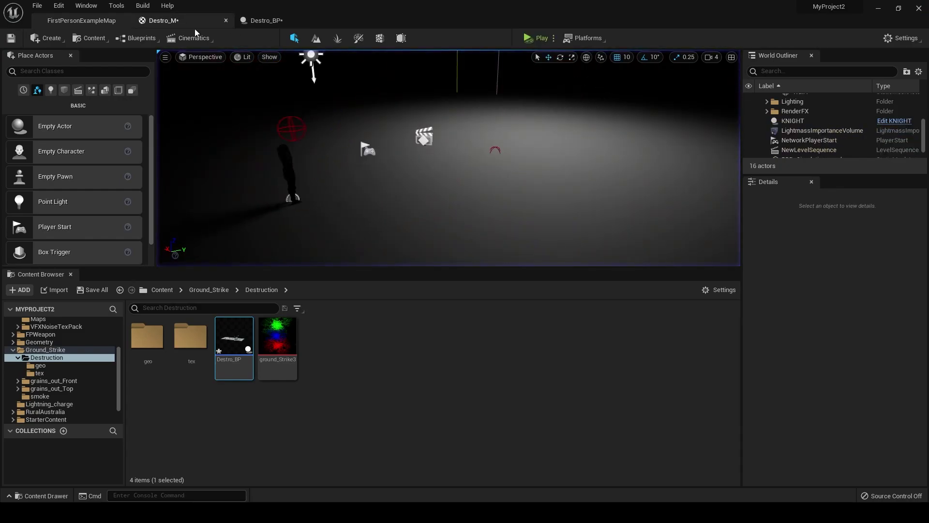
pyautogui.click(252, 22)
# Disconnect the Strike_1 node from the Delay and move it and its mesh reference closer to the Activate node.
pyautogui.moveTo(396, 223); pyautogui.dragTo(305, 201, button='right')
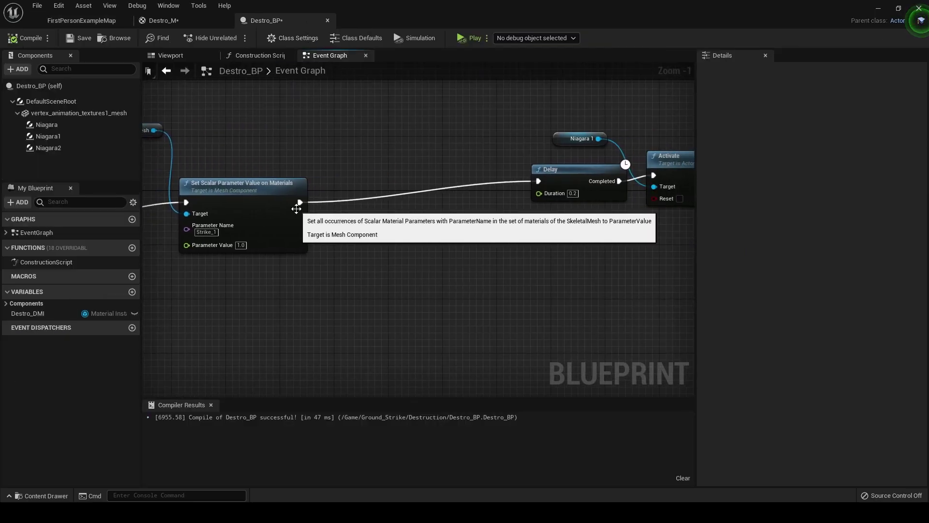
pyautogui.keyDown('alt'); pyautogui.click(300, 202); pyautogui.keyUp('alt')
pyautogui.moveTo(285, 226); pyautogui.dragTo(204, 226)
pyautogui.moveTo(235, 233); pyautogui.dragTo(404, 242, button='right')
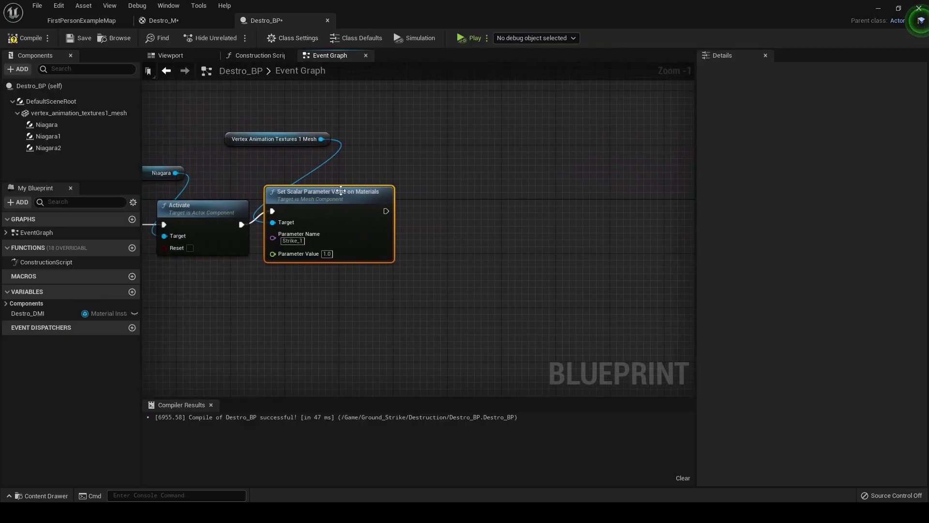
pyautogui.click(265, 138)
pyautogui.moveTo(265, 138); pyautogui.dragTo(245, 131)
pyautogui.click(368, 210)
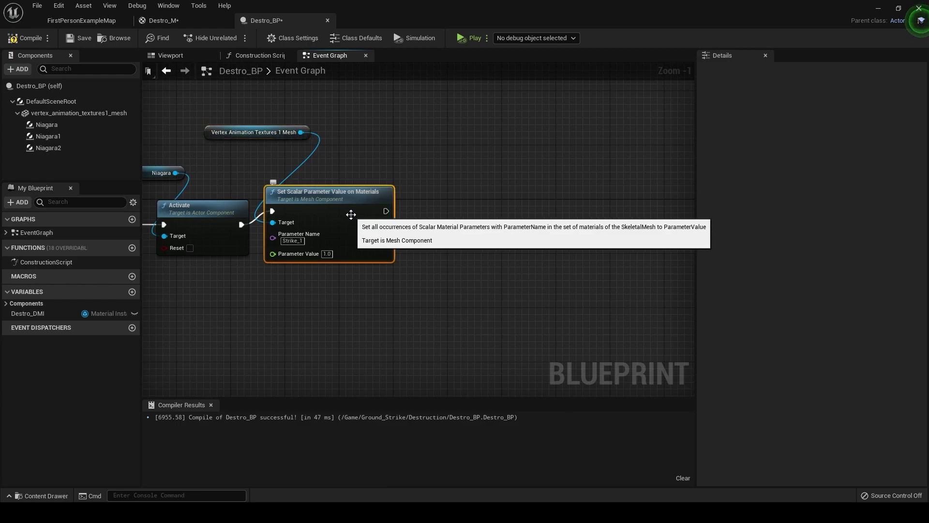
pyautogui.hotkey('ctrl', 'd')
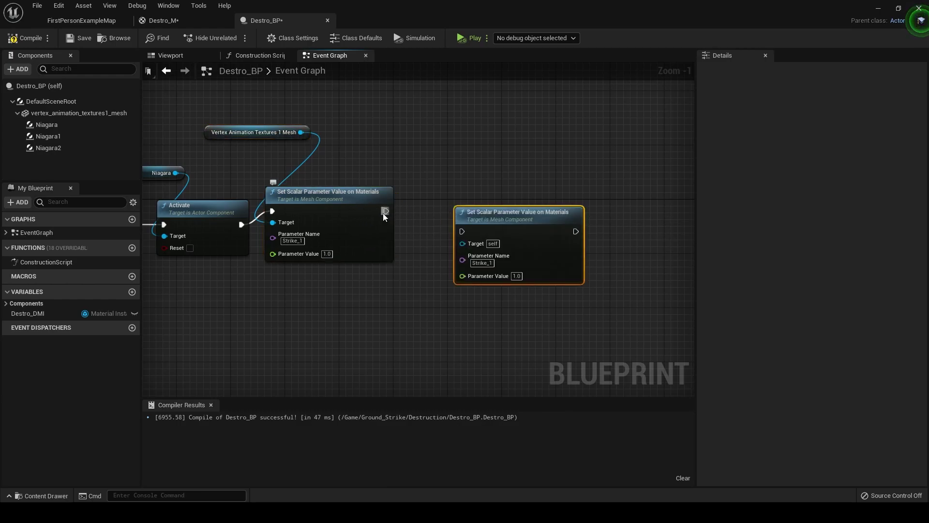
pyautogui.moveTo(385, 211); pyautogui.dragTo(428, 205)
pyautogui.click(436, 213)
pyautogui.click(504, 228)
pyautogui.press('Delete')
# Add a Timeline node after the Strike_1 parameter node, open it and add a float track.
pyautogui.write('time')
pyautogui.press('Return')
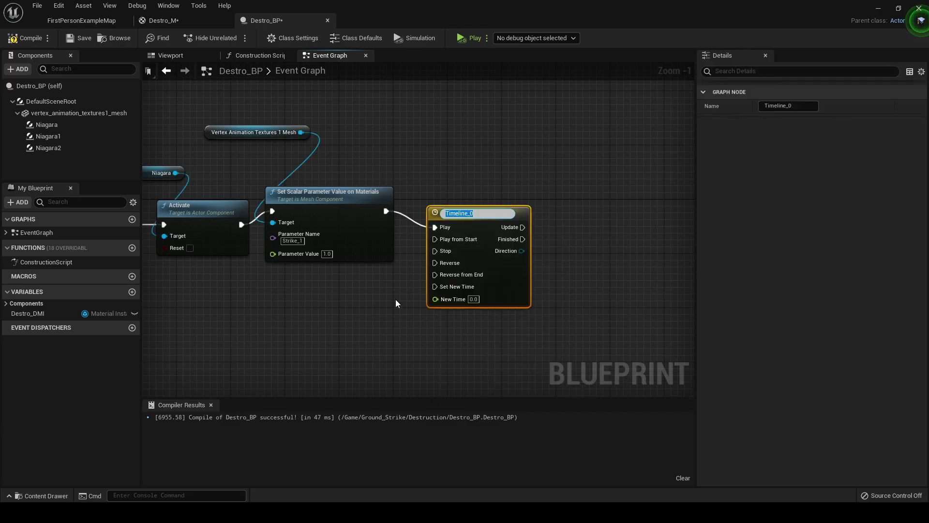
pyautogui.doubleClick(520, 278)
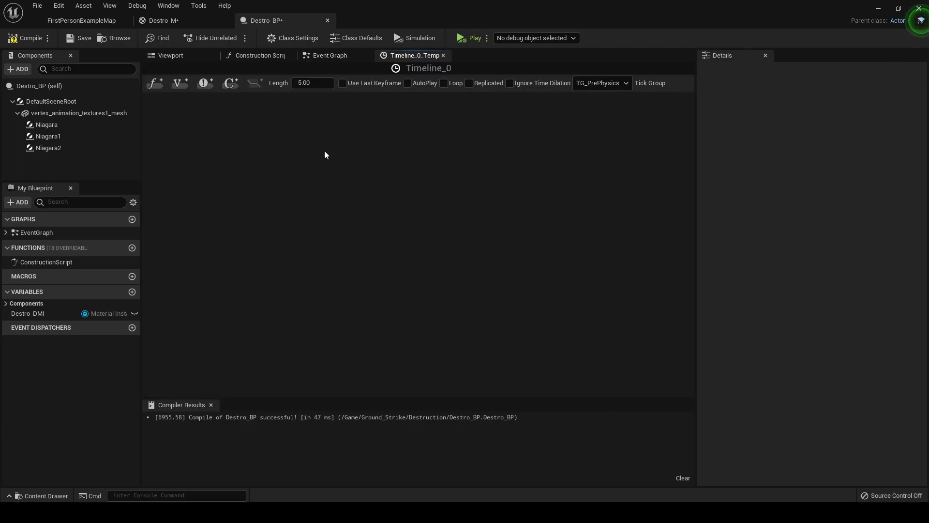
pyautogui.click(155, 83)
# Add two keys to the float track, with value 2 at time 0 and value 0 at time 1.5.
pyautogui.rightClick(256, 182)
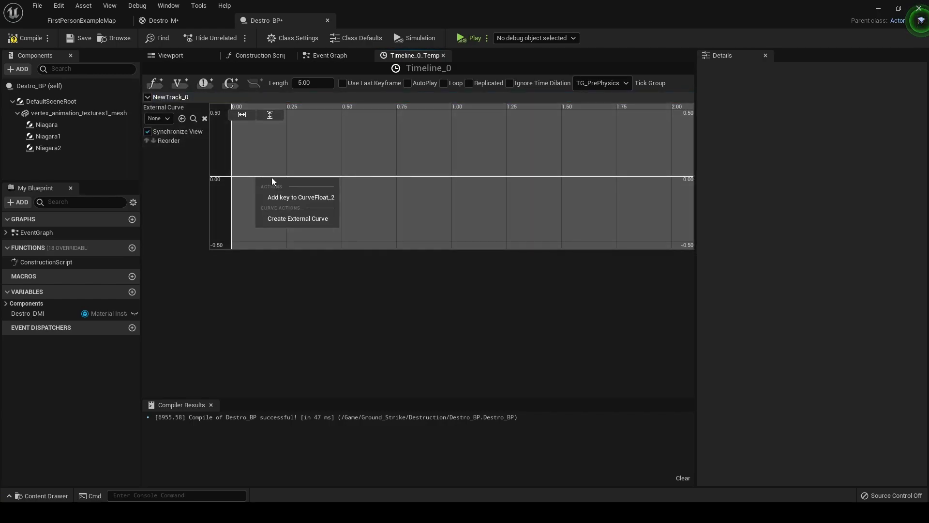
pyautogui.click(289, 193)
pyautogui.rightClick(408, 178)
pyautogui.click(427, 199)
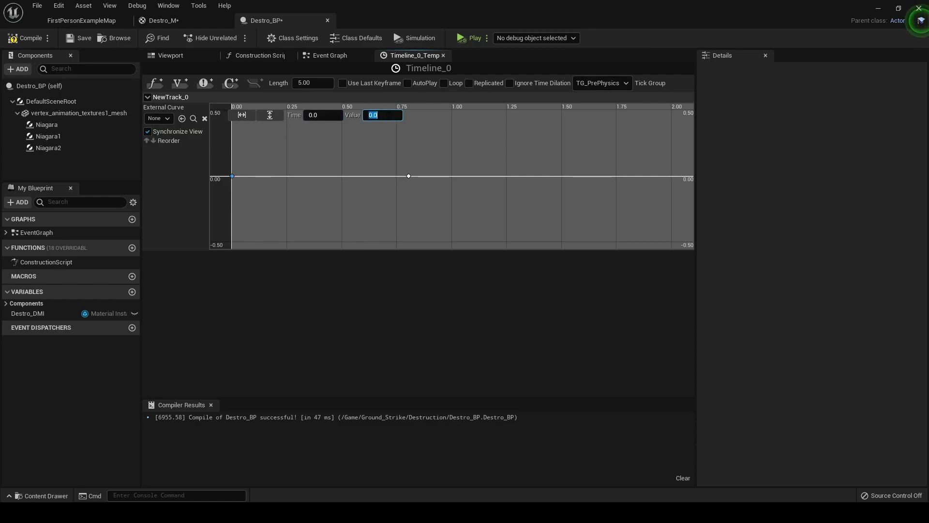
pyautogui.moveTo(366, 203); pyautogui.dragTo(469, 144)
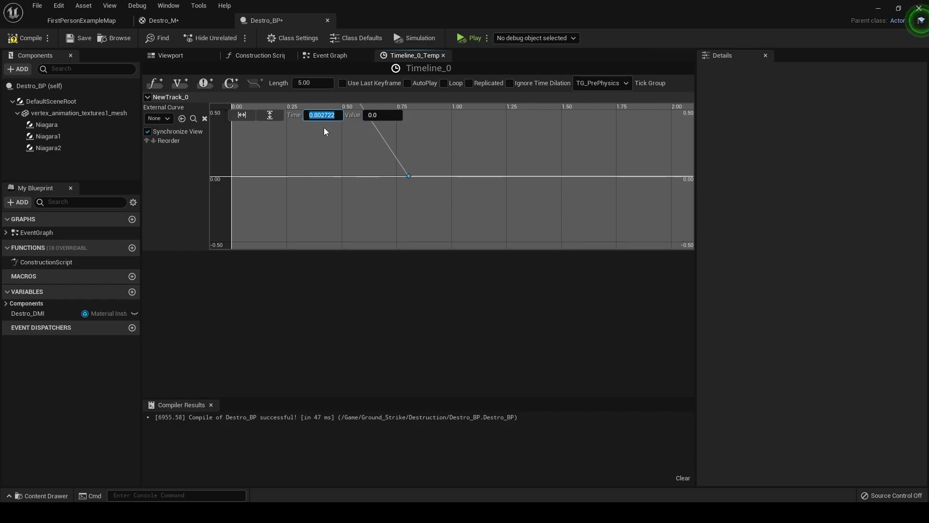
pyautogui.write('1.5')
pyautogui.press('Return')
pyautogui.click(376, 114)
pyautogui.moveTo(356, 169); pyautogui.dragTo(410, 234, button='right')
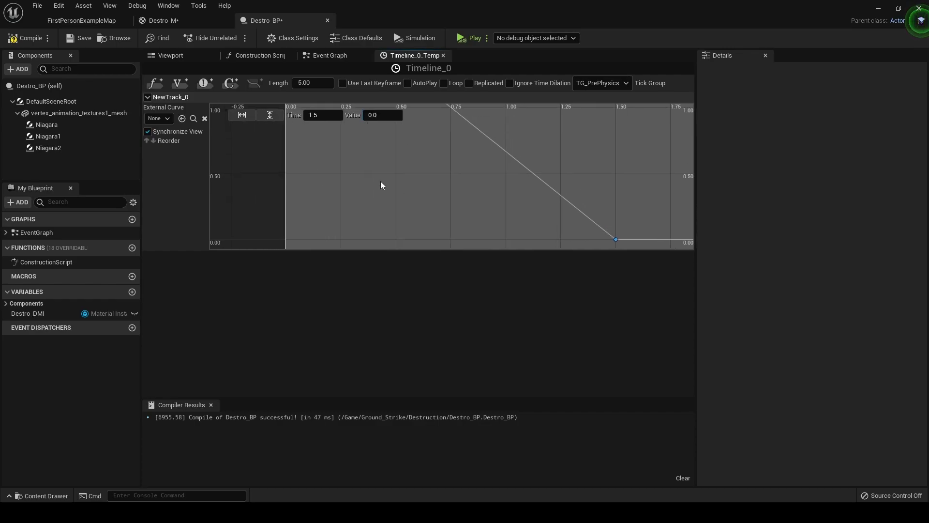
pyautogui.click(269, 115)
pyautogui.click(242, 115)
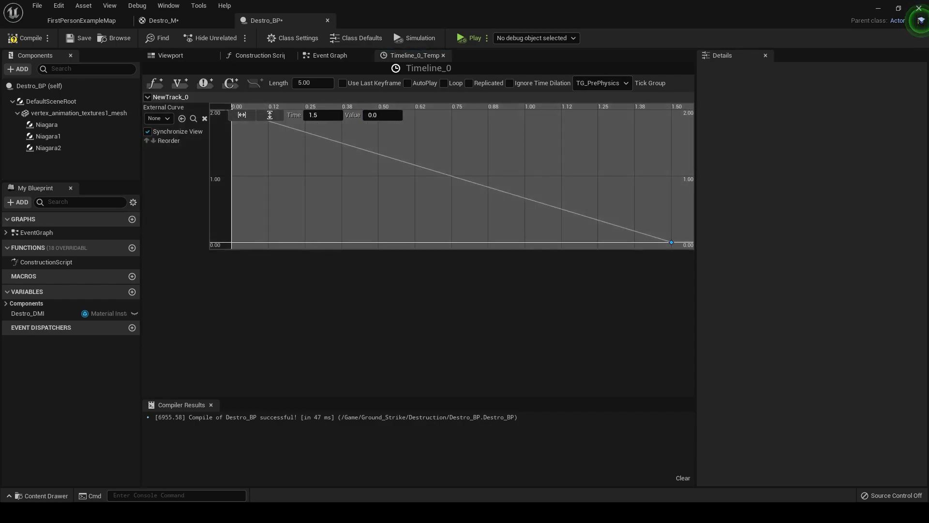
# Add a middle key to the float curve at time 0.5 with value 0.1.
pyautogui.rightClick(414, 167)
pyautogui.click(416, 189)
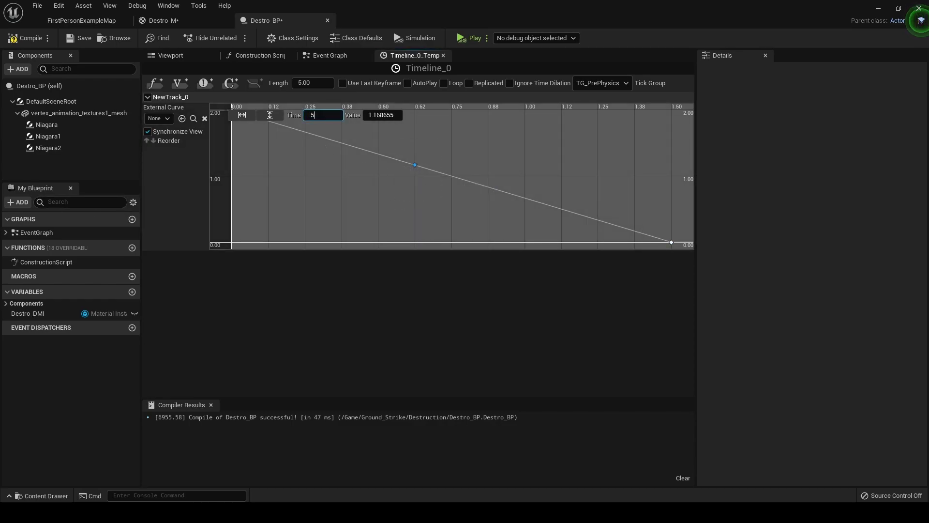
pyautogui.write('.5')
pyautogui.press('Return')
pyautogui.write('.1')
pyautogui.press('Return')
# Reshape the curve into a smooth falloff between the first key and the key at time 0.5.
pyautogui.moveTo(307, 182); pyautogui.dragTo(349, 219, button='right')
pyautogui.rightClick(285, 152)
pyautogui.click(319, 164)
pyautogui.moveTo(307, 168); pyautogui.dragTo(320, 151)
# Add another key at time 0.8 with value 0.005 and compile the blueprint.
pyautogui.moveTo(438, 247); pyautogui.dragTo(303, 177, button='right')
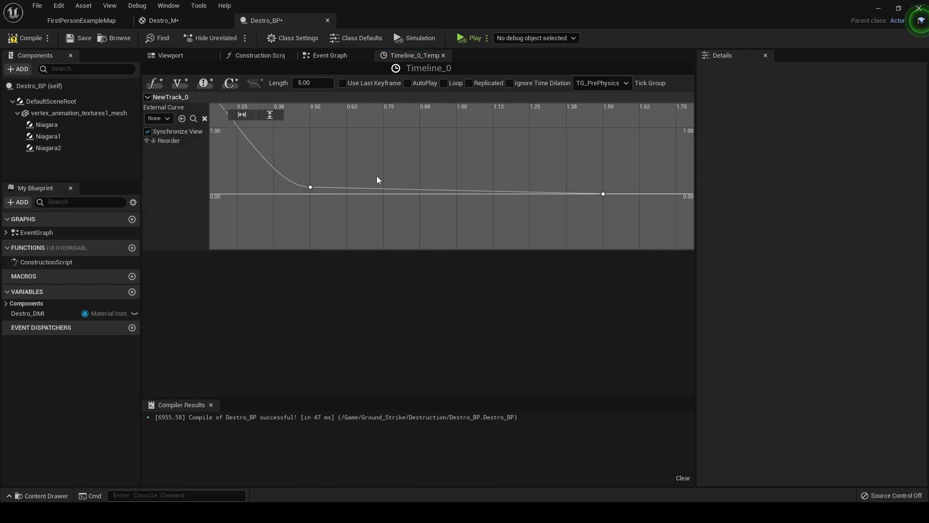
pyautogui.rightClick(385, 188)
pyautogui.click(408, 208)
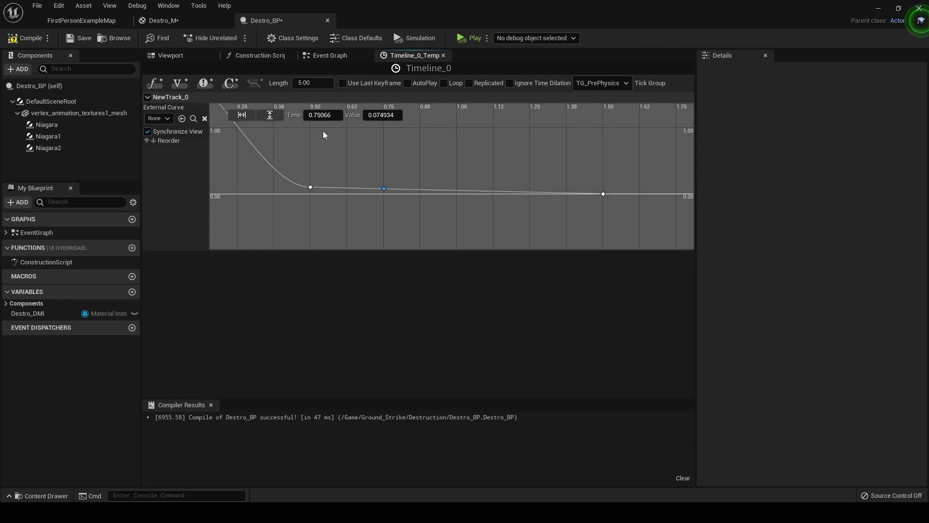
pyautogui.press('Tab')
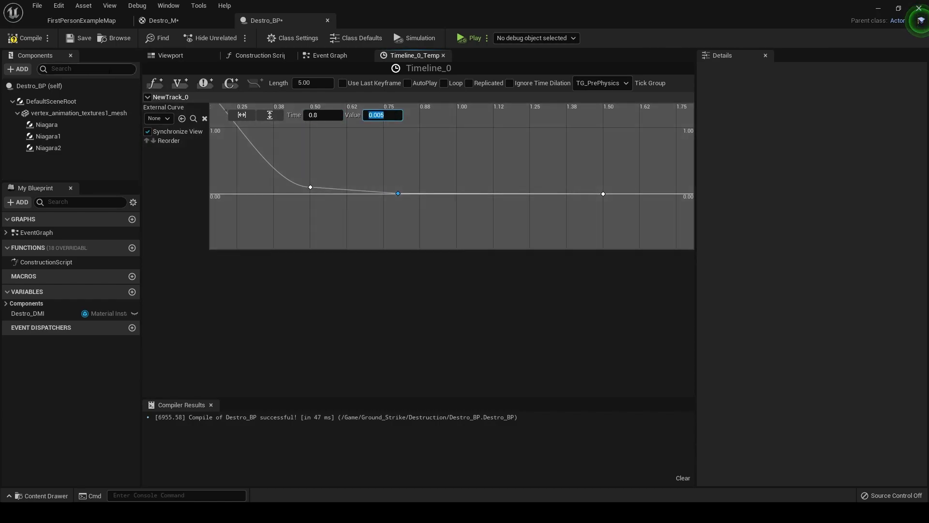
pyautogui.click(26, 38)
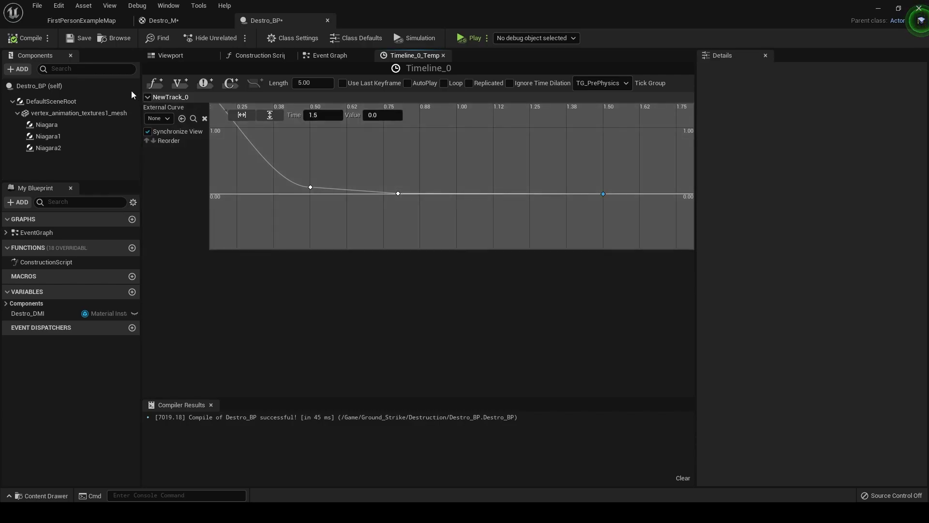
# Set the timeline's length to 1.50, compile the blueprint and return to the event graph's Timeline node.
pyautogui.click(26, 38)
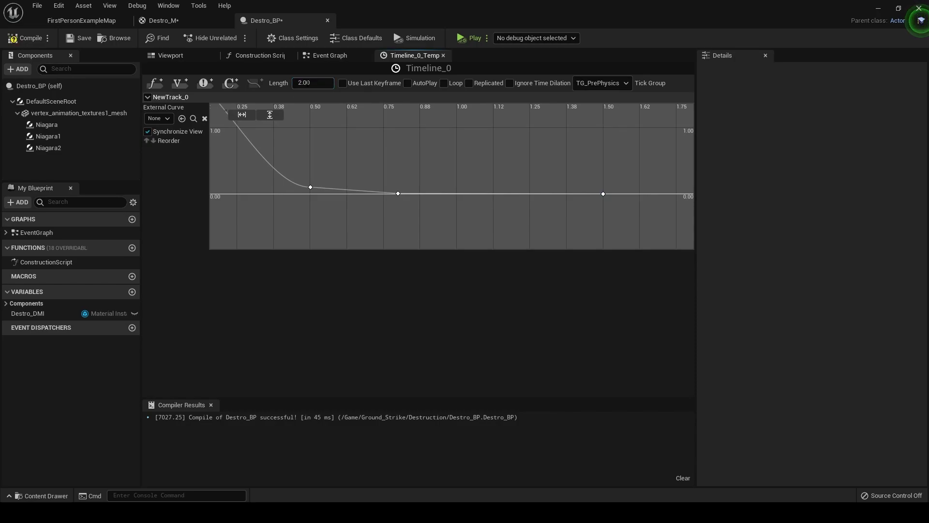
pyautogui.moveTo(486, 171); pyautogui.dragTo(371, 167, button='right')
pyautogui.scroll(-1, 384, 165)
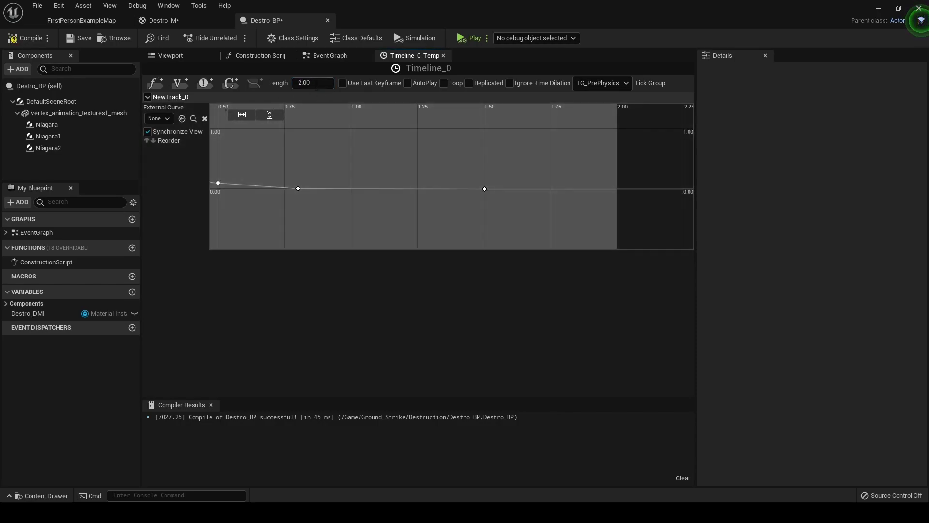
pyautogui.write('.5')
pyautogui.press('Return')
pyautogui.click(30, 38)
pyautogui.click(182, 23)
pyautogui.click(278, 21)
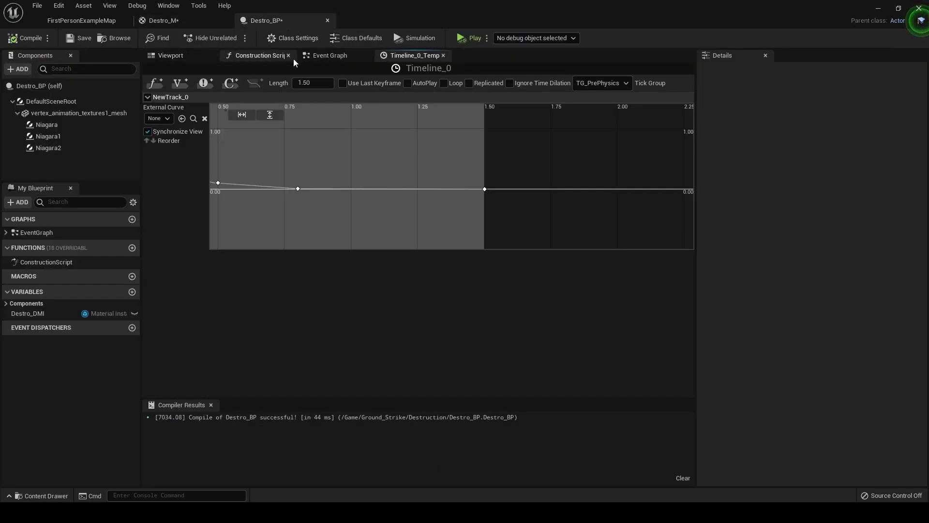
pyautogui.click(352, 59)
pyautogui.moveTo(385, 279); pyautogui.dragTo(390, 210, button='right')
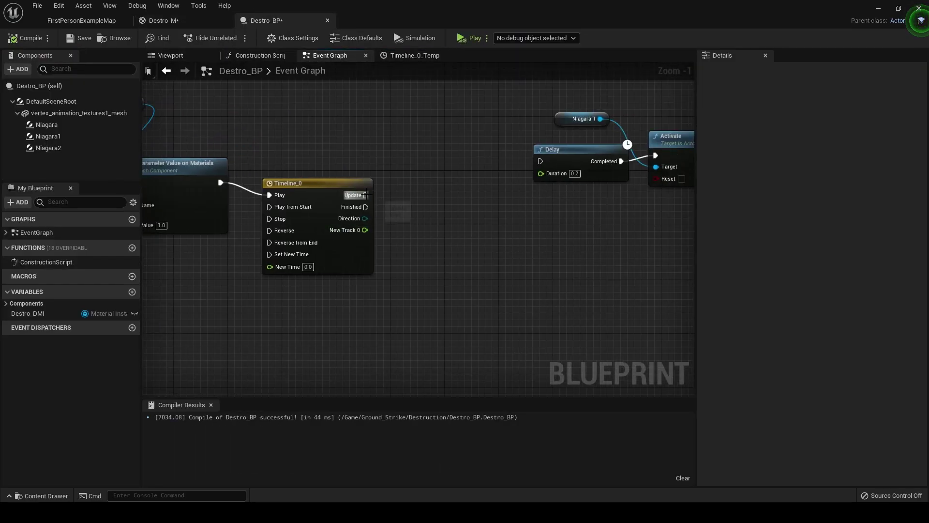
# Duplicate the Set Scalar Parameter Value on Materials node with its mesh reference and run it from the Timeline's Update output.
pyautogui.moveTo(366, 195)
pyautogui.mouseDown()
pyautogui.moveTo(495, 168)
pyautogui.moveTo(367, 193)
pyautogui.mouseUp()
pyautogui.moveTo(329, 151); pyautogui.dragTo(437, 157, button='right')
pyautogui.moveTo(253, 177); pyautogui.dragTo(253, 177)
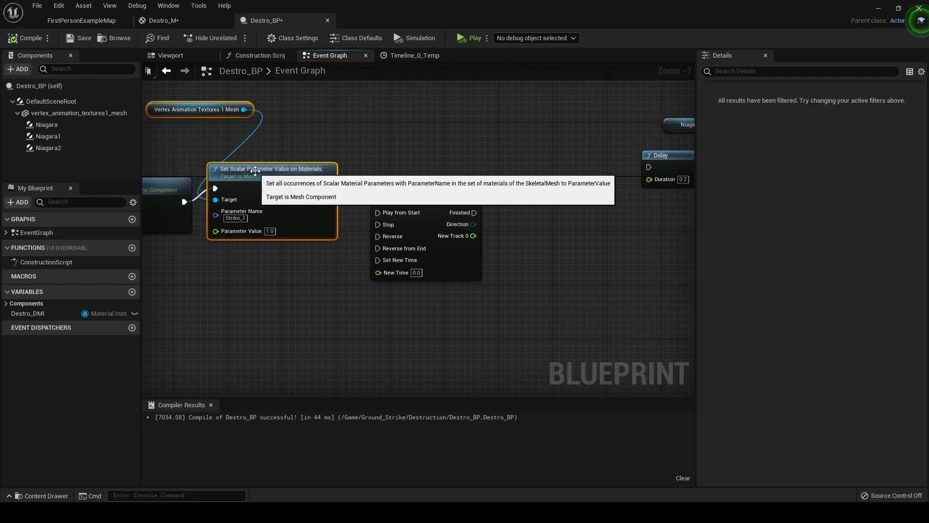
pyautogui.hotkey('ctrl', 'v')
pyautogui.moveTo(585, 202); pyautogui.dragTo(532, 182)
pyautogui.moveTo(473, 201); pyautogui.dragTo(509, 203)
pyautogui.click(473, 185)
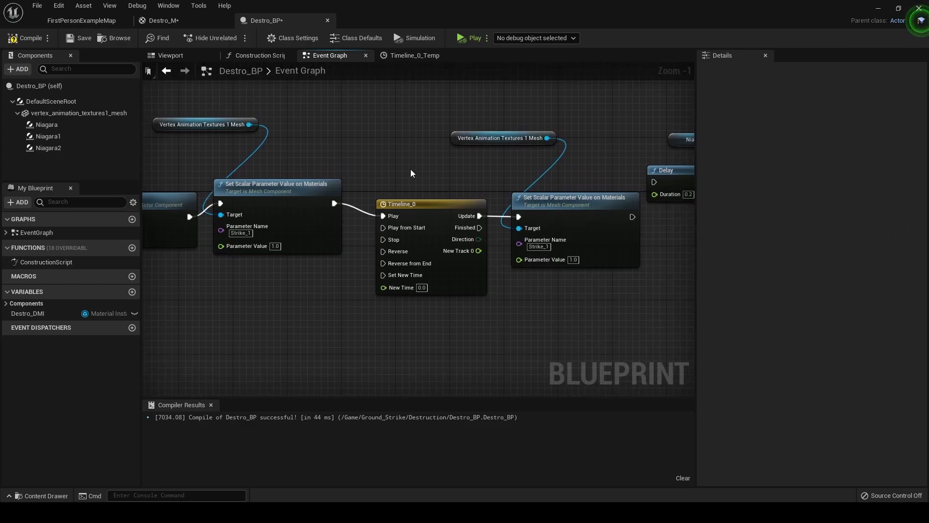
# Drive the copied node's Parameter Value from New Track 0, name its parameter Strike_1_Glow and link its execution output to the 0.2 Delay.
pyautogui.moveTo(478, 251); pyautogui.dragTo(532, 261)
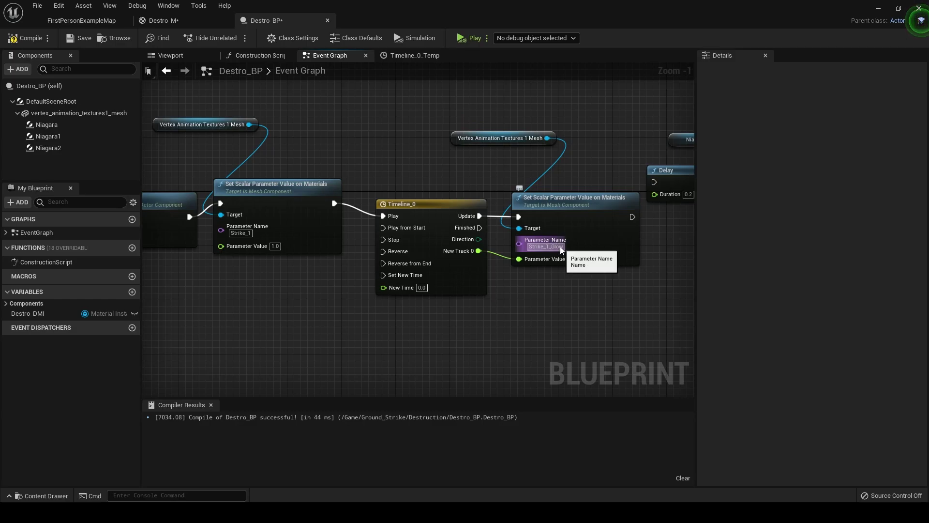
pyautogui.moveTo(559, 246); pyautogui.dragTo(429, 258, button='right')
pyautogui.moveTo(501, 232); pyautogui.dragTo(513, 198)
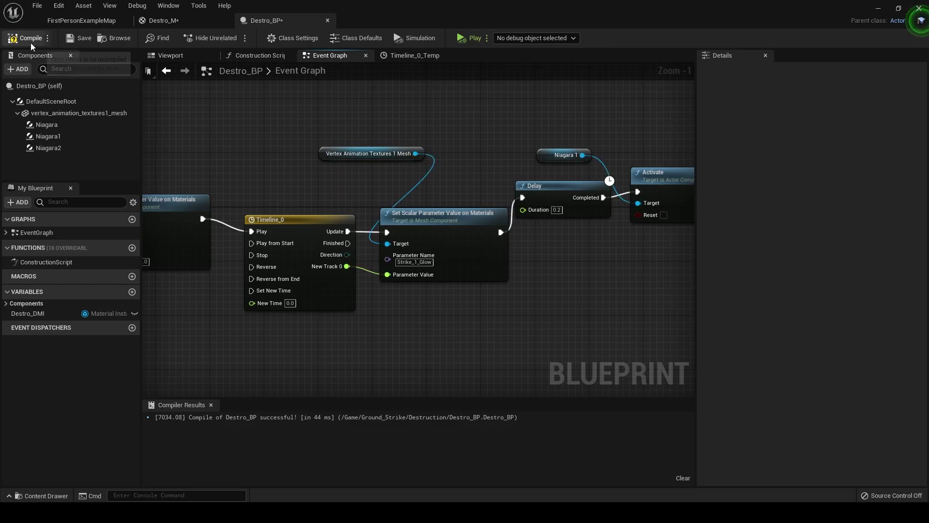
# Play the level to check the glow on the first strike, then stop the simulation.
pyautogui.click(82, 20)
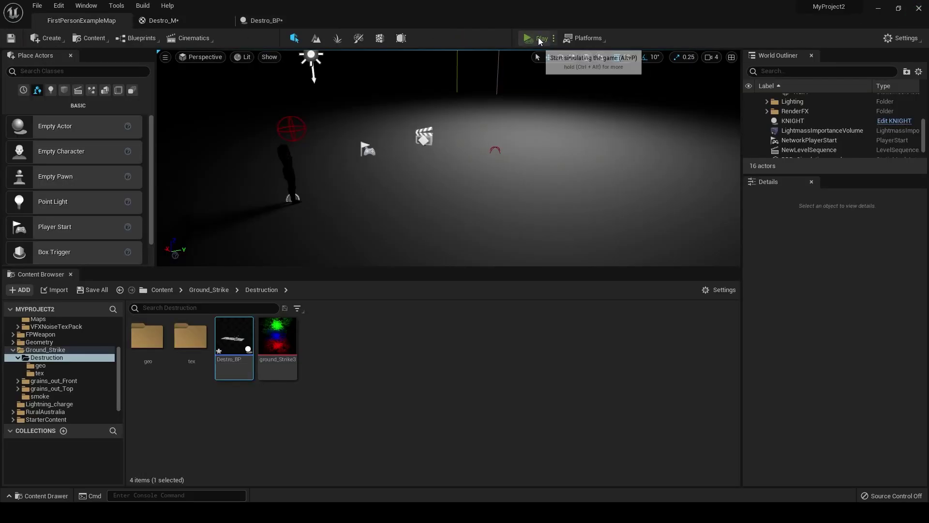
pyautogui.click(539, 38)
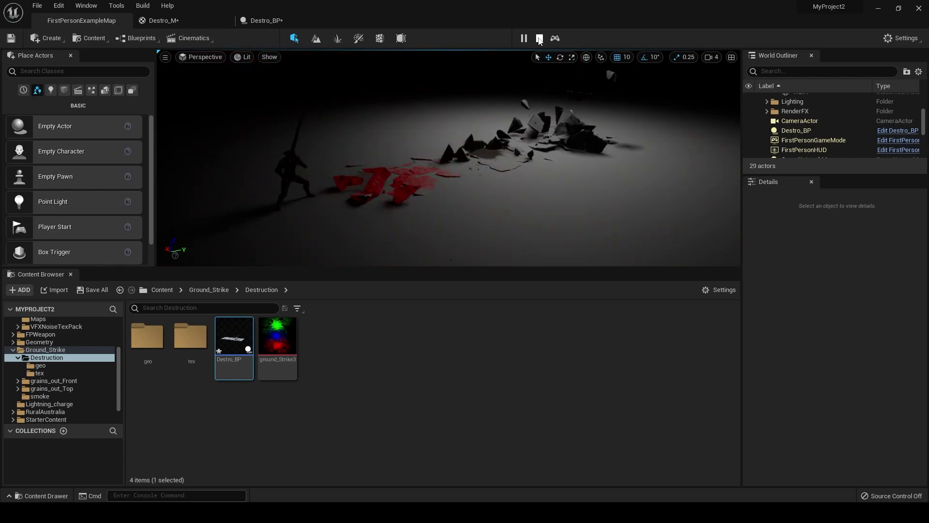
pyautogui.click(540, 38)
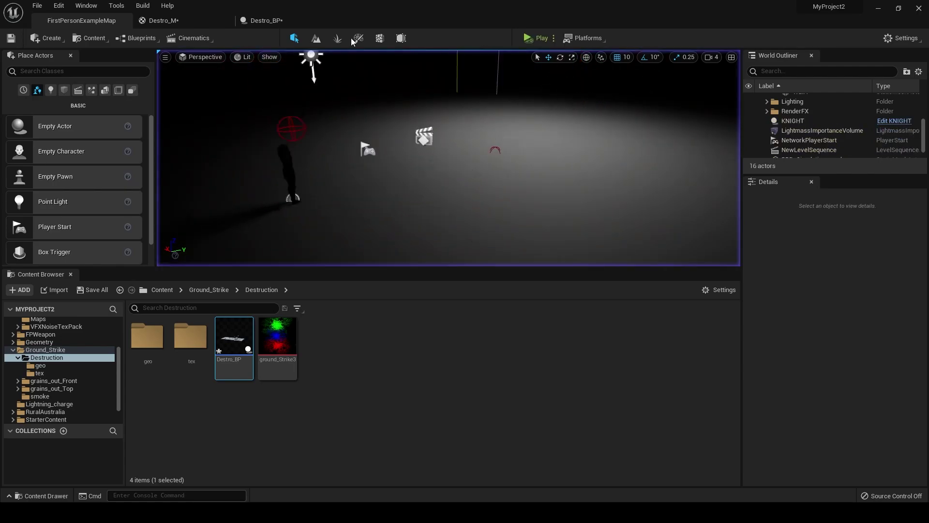
# Return to Destro_BP and review the node chain from the Niagara activation through the timeline and glow parameter to the delays.
pyautogui.click(260, 20)
pyautogui.moveTo(336, 297); pyautogui.dragTo(315, 294, button='right')
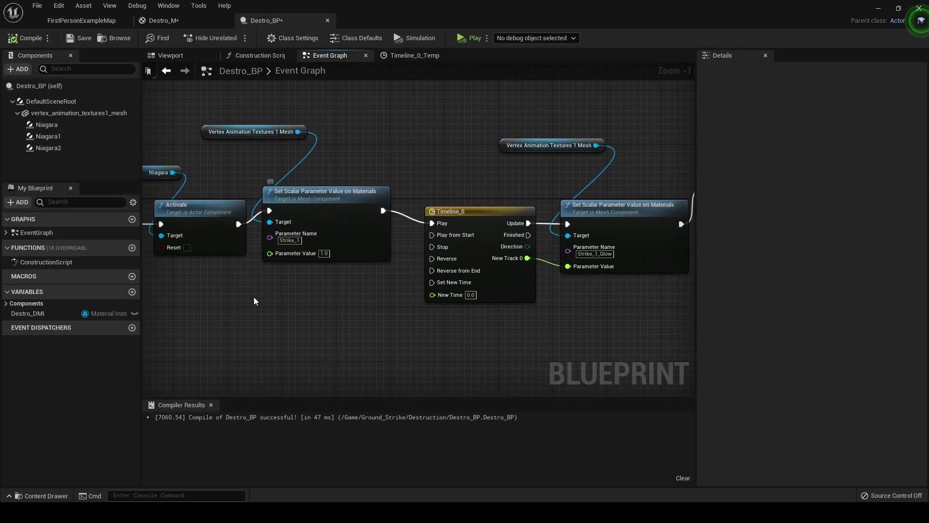
pyautogui.moveTo(252, 305); pyautogui.dragTo(307, 247, button='right')
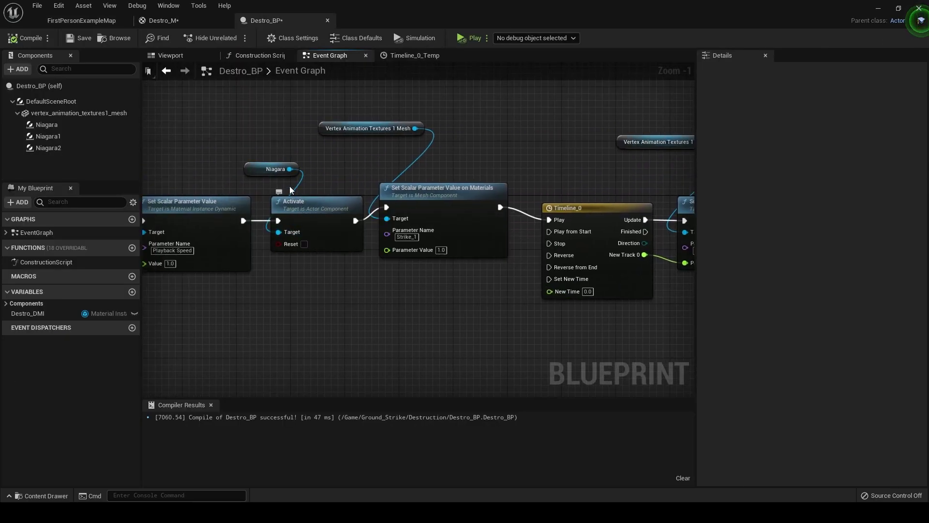
pyautogui.moveTo(518, 329); pyautogui.dragTo(311, 293, button='right')
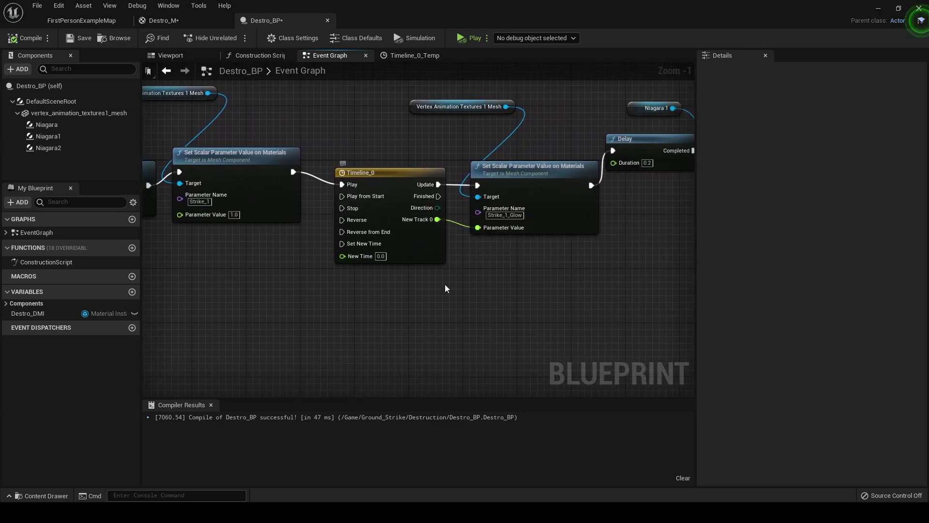
pyautogui.moveTo(445, 289); pyautogui.dragTo(343, 299, button='right')
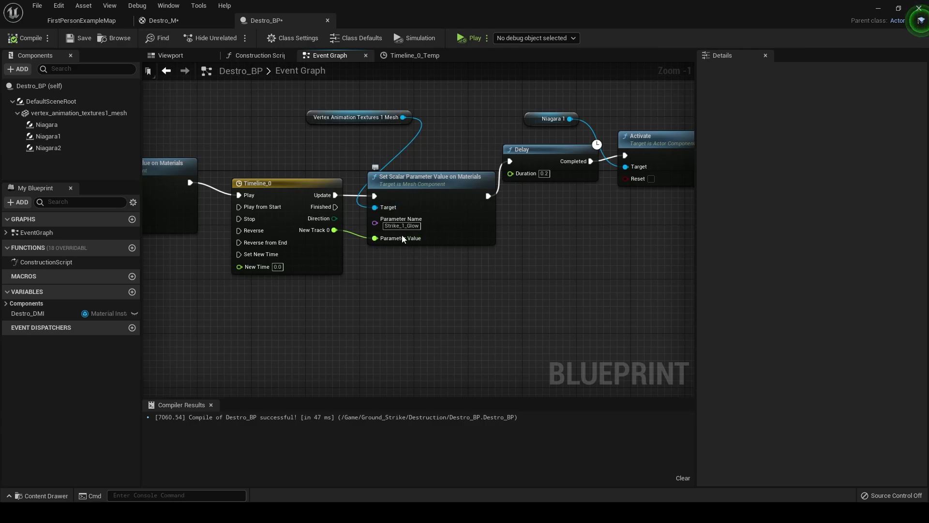
pyautogui.moveTo(436, 269); pyautogui.dragTo(473, 253, button='right')
pyautogui.moveTo(341, 275); pyautogui.dragTo(417, 288, button='right')
pyautogui.moveTo(512, 224); pyautogui.dragTo(227, 186, button='right')
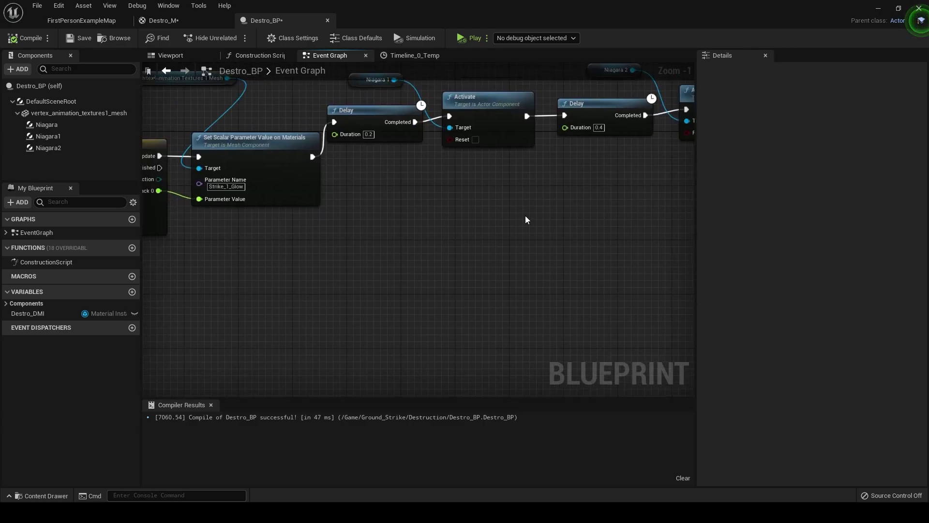
# Spread out the nodes after the Niagara 1 Activate, moving the 0.4 Delay group and the final Delay and Override nodes farther along.
pyautogui.scroll(-1, 534, 219)
pyautogui.moveTo(534, 219); pyautogui.dragTo(370, 244, button='right')
pyautogui.scroll(-3, 435, 262)
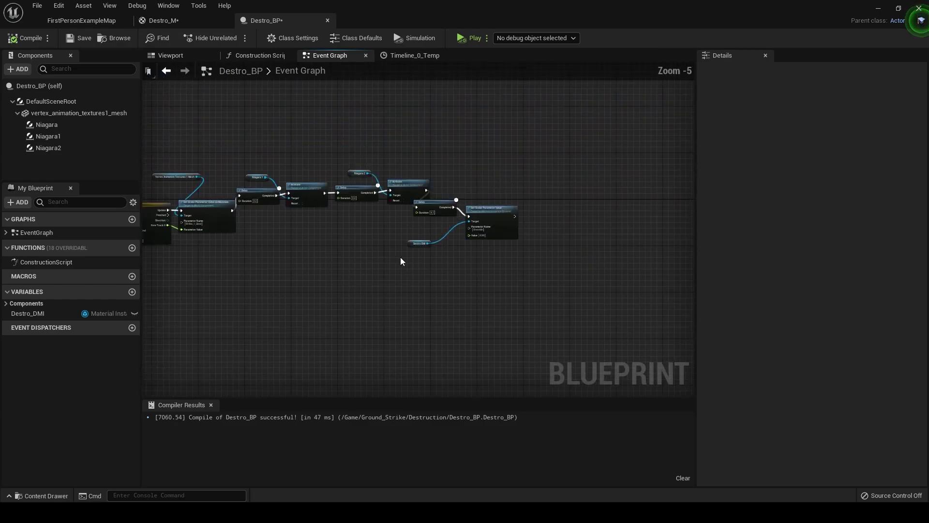
pyautogui.moveTo(353, 294); pyautogui.dragTo(503, 152)
pyautogui.moveTo(489, 222); pyautogui.dragTo(564, 214)
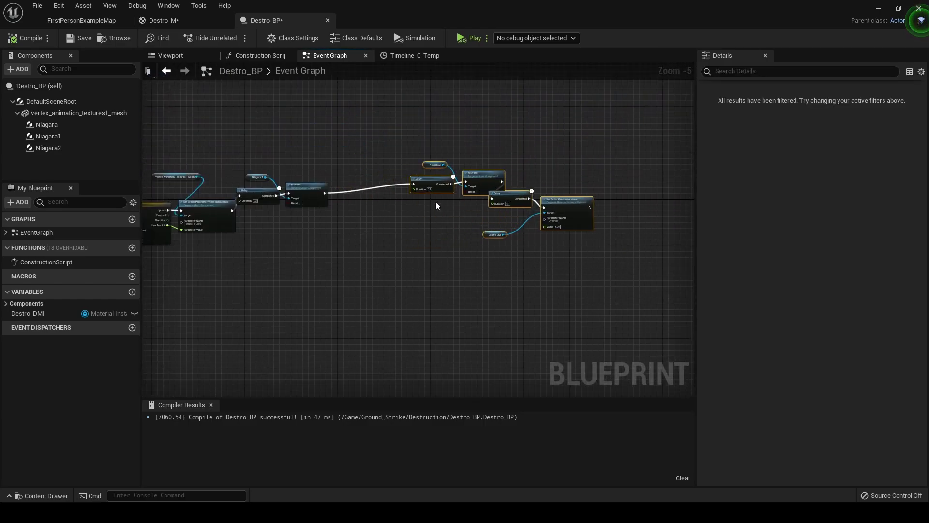
pyautogui.moveTo(436, 183); pyautogui.dragTo(453, 198)
pyautogui.moveTo(400, 241); pyautogui.dragTo(396, 238, button='right')
pyautogui.moveTo(468, 231); pyautogui.dragTo(321, 214, button='right')
pyautogui.click(379, 223)
pyautogui.moveTo(460, 203); pyautogui.dragTo(612, 190)
# Copy the Niagara Activate, Strike_1 parameter, Timeline and mesh reference nodes and paste them above the Niagara 1 and Niagara 2 section.
pyautogui.moveTo(163, 239); pyautogui.dragTo(378, 268, button='right')
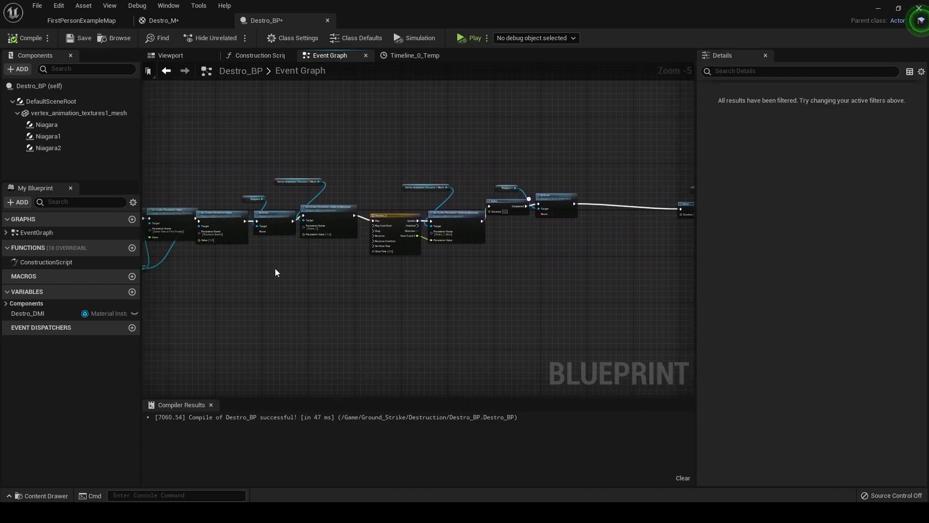
pyautogui.scroll(3, 273, 269)
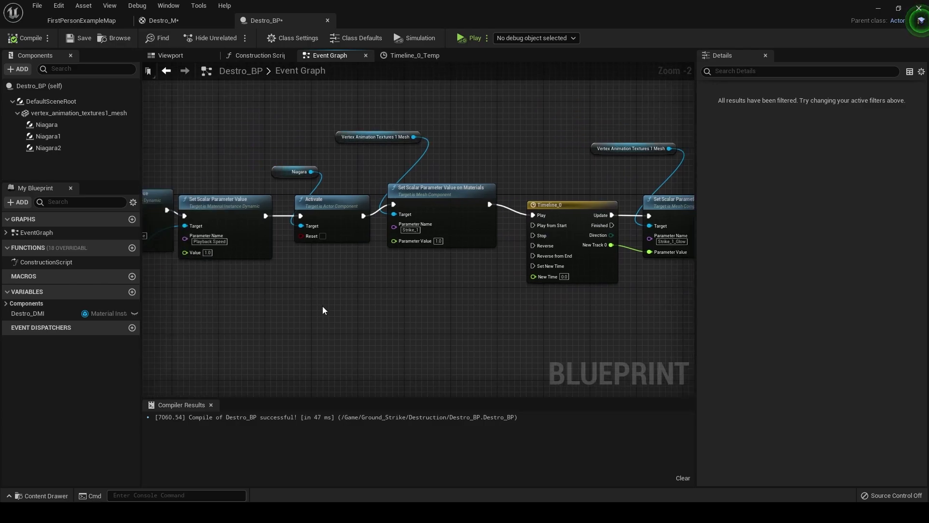
pyautogui.moveTo(323, 312); pyautogui.dragTo(297, 309, button='right')
pyautogui.moveTo(249, 365); pyautogui.dragTo(577, 115)
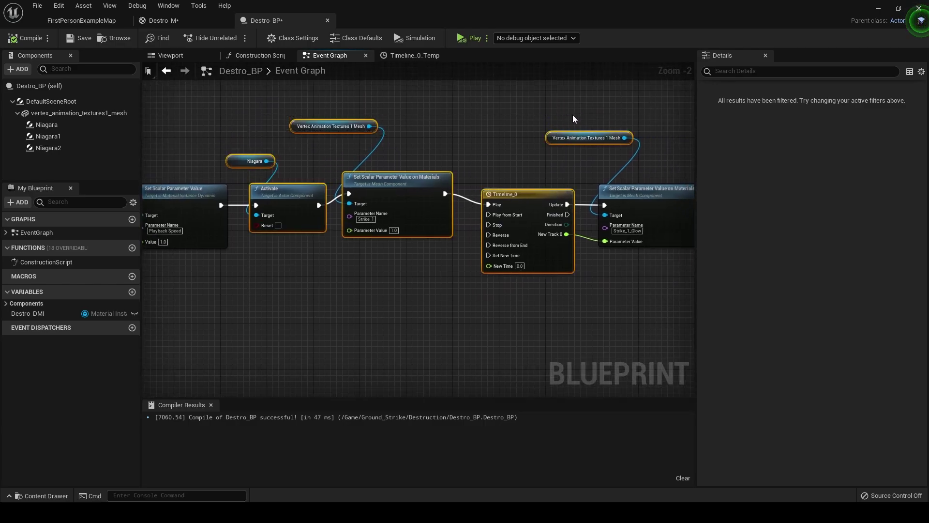
pyautogui.moveTo(531, 324); pyautogui.dragTo(325, 310, button='right')
pyautogui.moveTo(449, 315); pyautogui.dragTo(407, 306, button='right')
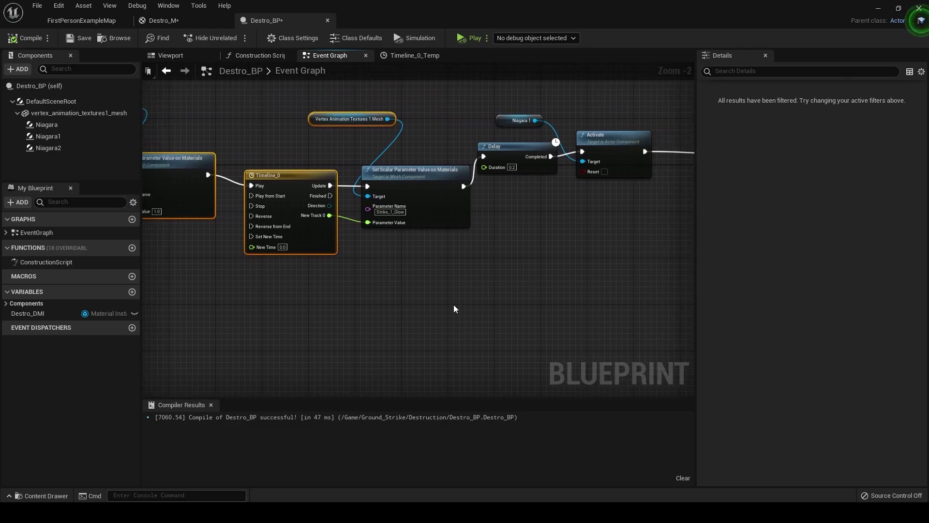
pyautogui.moveTo(501, 295); pyautogui.dragTo(249, 257, button='right')
pyautogui.moveTo(435, 205); pyautogui.dragTo(332, 334, button='right')
pyautogui.hotkey('ctrl', 'v')
pyautogui.moveTo(426, 167); pyautogui.dragTo(410, 124)
pyautogui.moveTo(419, 192); pyautogui.dragTo(423, 244, button='right')
pyautogui.click(429, 248)
pyautogui.moveTo(565, 126); pyautogui.dragTo(477, 120)
# Paste a copy of the Strike_1_Glow parameter node beside Timeline_1 and wire it to the timeline's Update output and the mesh reference.
pyautogui.moveTo(419, 271); pyautogui.dragTo(579, 226, button='right')
pyautogui.moveTo(403, 285); pyautogui.dragTo(597, 291, button='right')
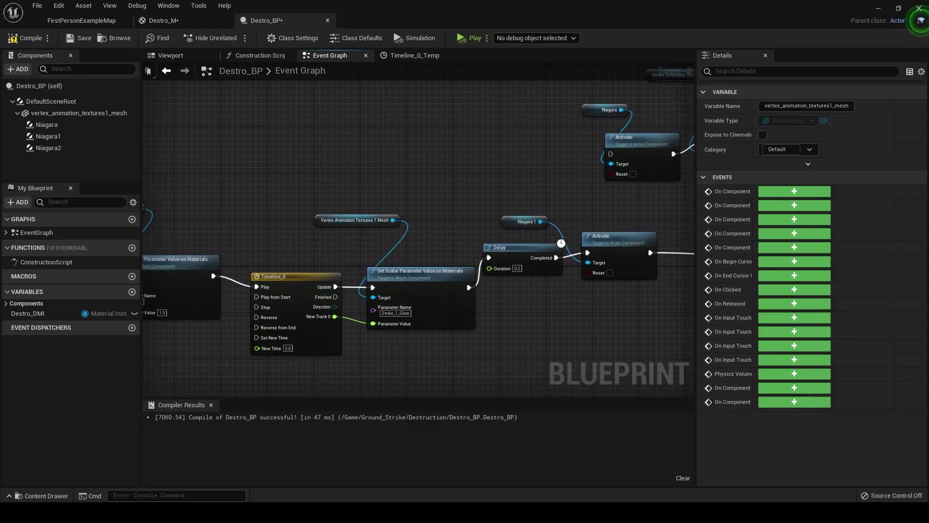
pyautogui.moveTo(400, 328); pyautogui.dragTo(407, 320, button='right')
pyautogui.click(452, 277)
pyautogui.moveTo(547, 311); pyautogui.dragTo(104, 332, button='right')
pyautogui.hotkey('ctrl', 'v')
pyautogui.moveTo(482, 175); pyautogui.dragTo(546, 164)
pyautogui.moveTo(462, 102); pyautogui.dragTo(465, 103)
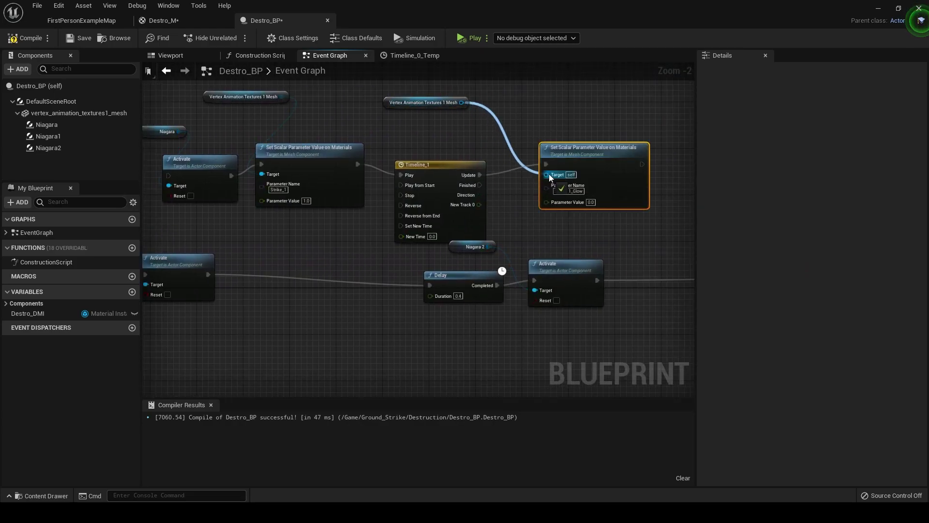
pyautogui.moveTo(549, 175); pyautogui.dragTo(549, 174)
# Move the 0.4 Delay and the nodes after it farther along to make room for the pasted chain.
pyautogui.moveTo(394, 243); pyautogui.dragTo(353, 192, button='right')
pyautogui.scroll(-3, 290, 263)
pyautogui.moveTo(425, 215); pyautogui.dragTo(598, 229)
# Connect the Niagara 1 Activate to the pasted Activate node, and the pasted glow parameter node to the 0.4 Delay.
pyautogui.scroll(2, 391, 258)
pyautogui.moveTo(256, 265); pyautogui.dragTo(426, 257, button='right')
pyautogui.moveTo(309, 250); pyautogui.dragTo(384, 285, button='right')
pyautogui.click(378, 266)
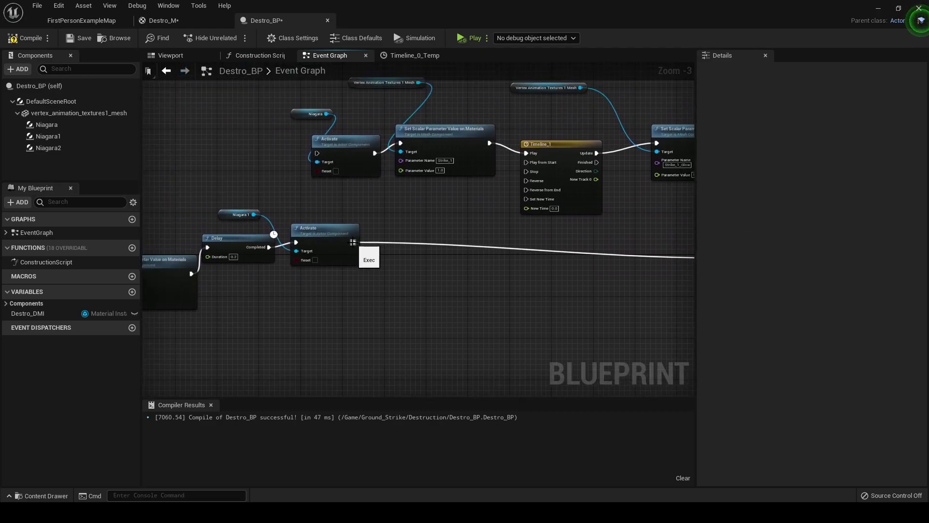
pyautogui.moveTo(363, 244); pyautogui.dragTo(318, 153)
pyautogui.moveTo(591, 269); pyautogui.dragTo(350, 241, button='right')
pyautogui.moveTo(504, 115); pyautogui.dragTo(488, 224)
pyautogui.click(448, 224)
pyautogui.moveTo(507, 115); pyautogui.dragTo(482, 228)
pyautogui.moveTo(373, 227); pyautogui.dragTo(526, 274, button='right')
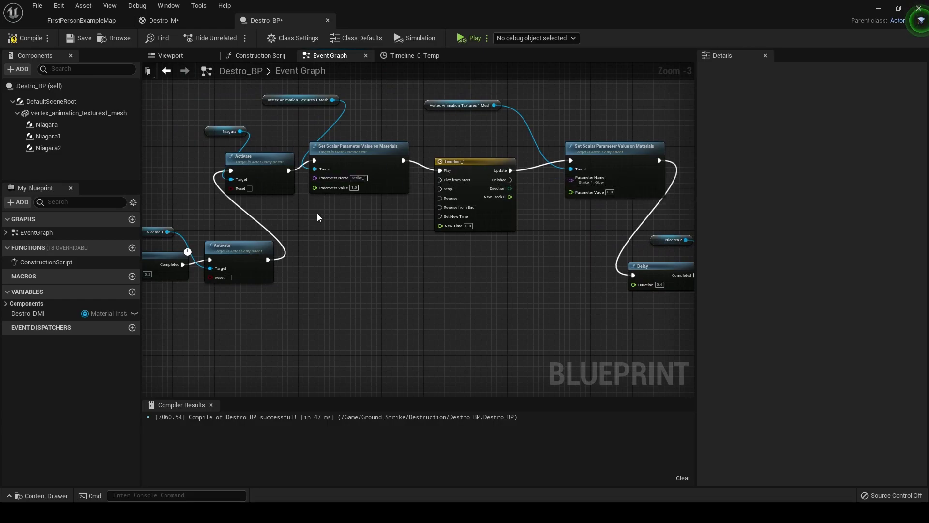
# Rename the pasted nodes' parameters to Strike_2 and Strike_2_Glow, and compile the blueprint.
pyautogui.scroll(2, 317, 217)
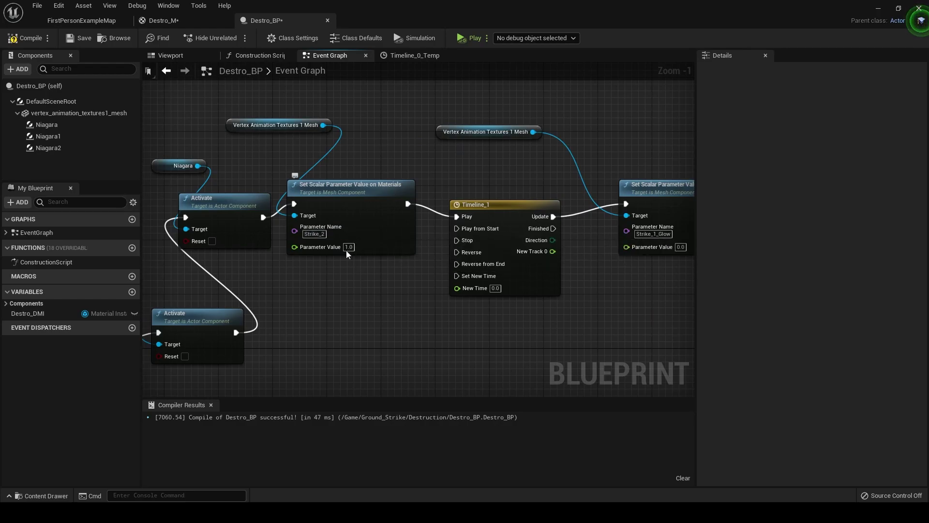
pyautogui.moveTo(361, 284); pyautogui.dragTo(218, 273, button='right')
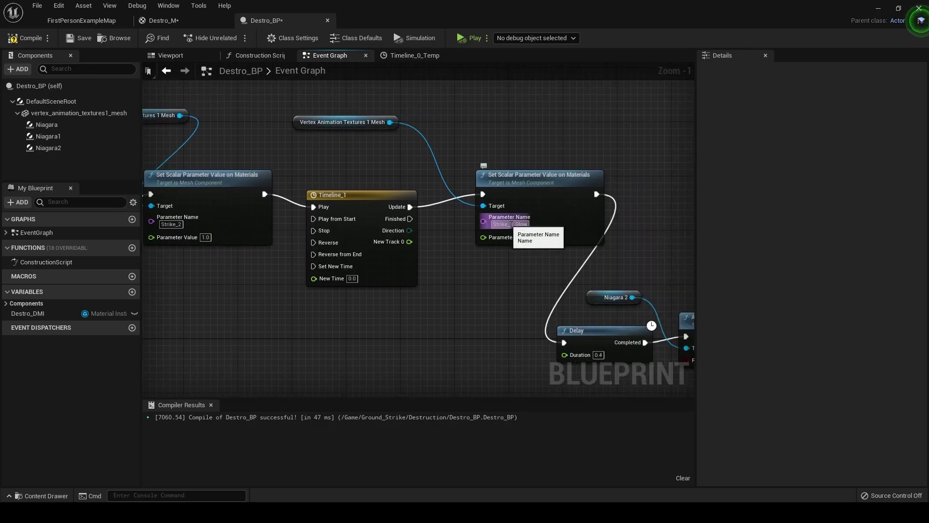
pyautogui.click(510, 224)
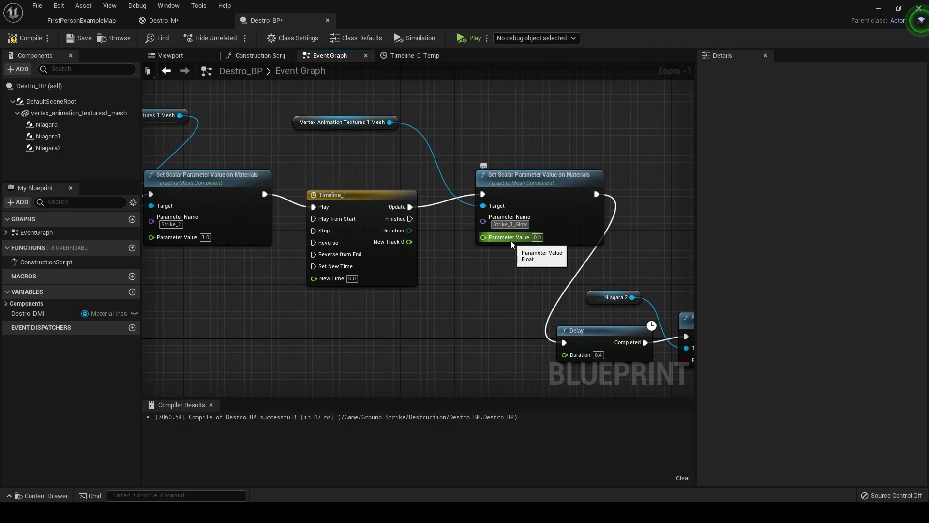
pyautogui.press('BackSpace')
pyautogui.write('2')
pyautogui.press('Return')
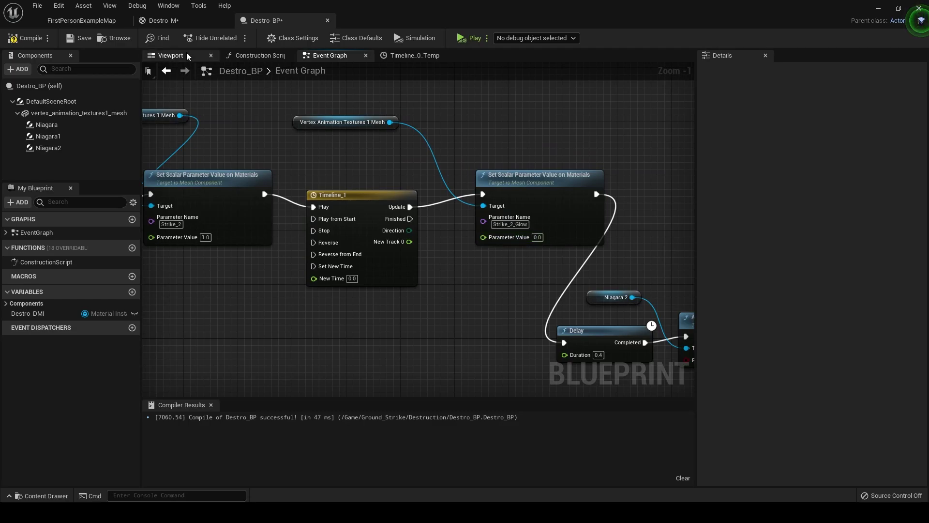
pyautogui.click(34, 40)
# Paste a copy of the whole Strike_2 chain after the Niagara 2 Activate and move the 4.1 Delay and Override nodes along.
pyautogui.scroll(-4, 373, 289)
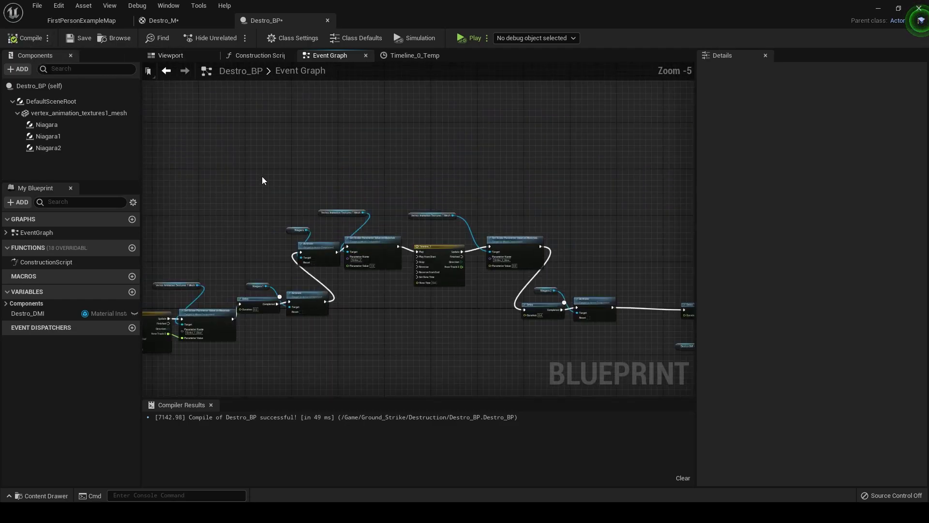
pyautogui.moveTo(267, 179); pyautogui.dragTo(513, 275)
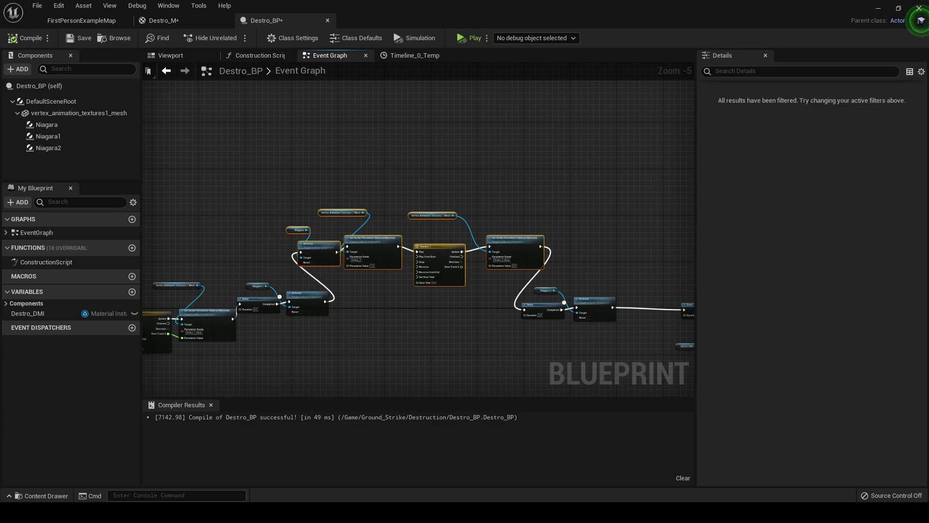
pyautogui.scroll(3, 456, 315)
pyautogui.moveTo(456, 314); pyautogui.dragTo(365, 283, button='right')
pyautogui.moveTo(416, 347); pyautogui.dragTo(614, 187)
pyautogui.moveTo(469, 222); pyautogui.dragTo(615, 212)
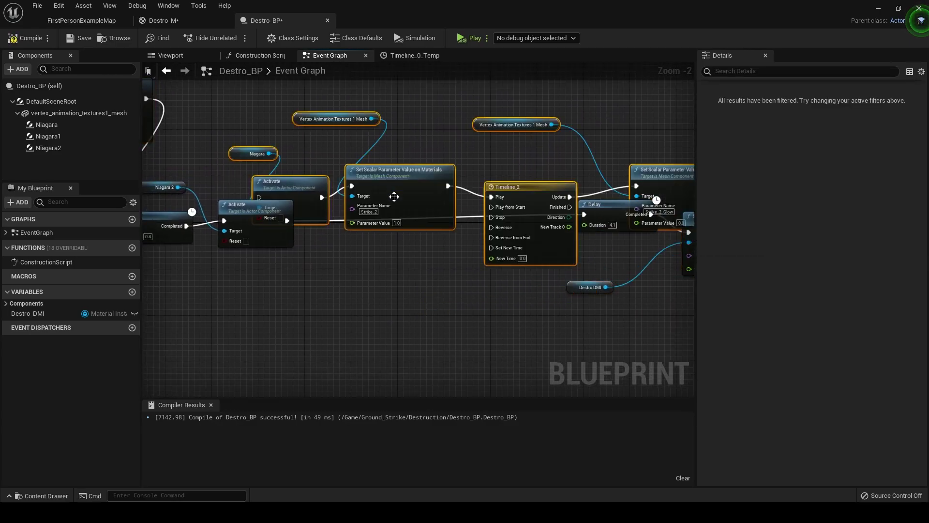
pyautogui.moveTo(394, 197); pyautogui.dragTo(335, 216, button='right')
# Connect the Niagara 2 Activate to the new chain's Activate node, and the chain's last parameter node to the 4.1 Delay.
pyautogui.moveTo(269, 287); pyautogui.dragTo(242, 176)
pyautogui.moveTo(622, 219); pyautogui.dragTo(495, 201, button='right')
pyautogui.moveTo(578, 147); pyautogui.dragTo(439, 263)
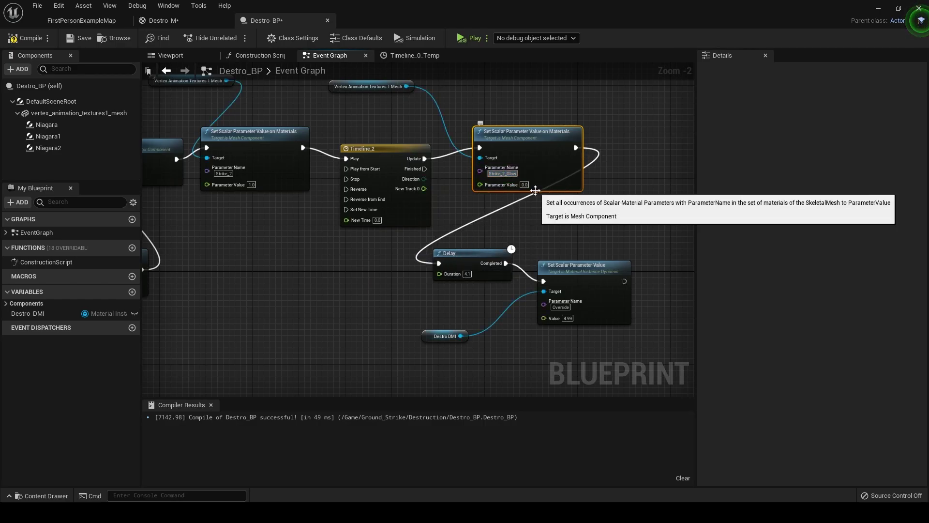
# Rename the third chain's parameters to Strike_3_Glow and Strike_3.
pyautogui.write('3')
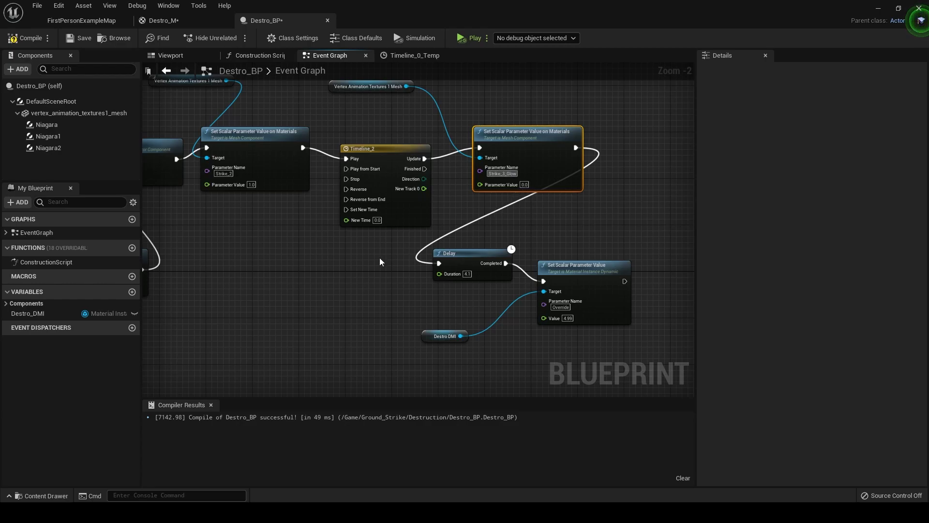
pyautogui.click(379, 257)
pyautogui.moveTo(302, 246); pyautogui.dragTo(458, 305, button='right')
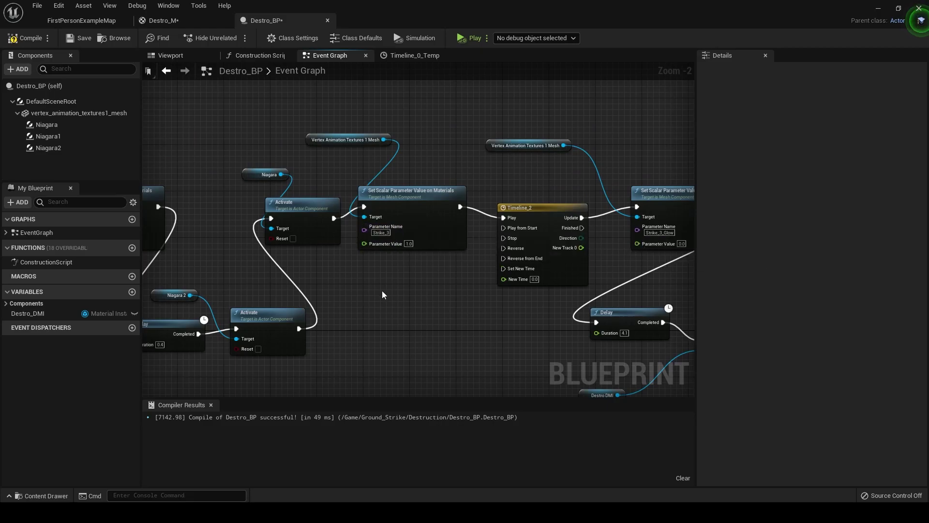
# Play the level to check the darkening and glow across all three strikes, then stop the simulation.
pyautogui.click(62, 22)
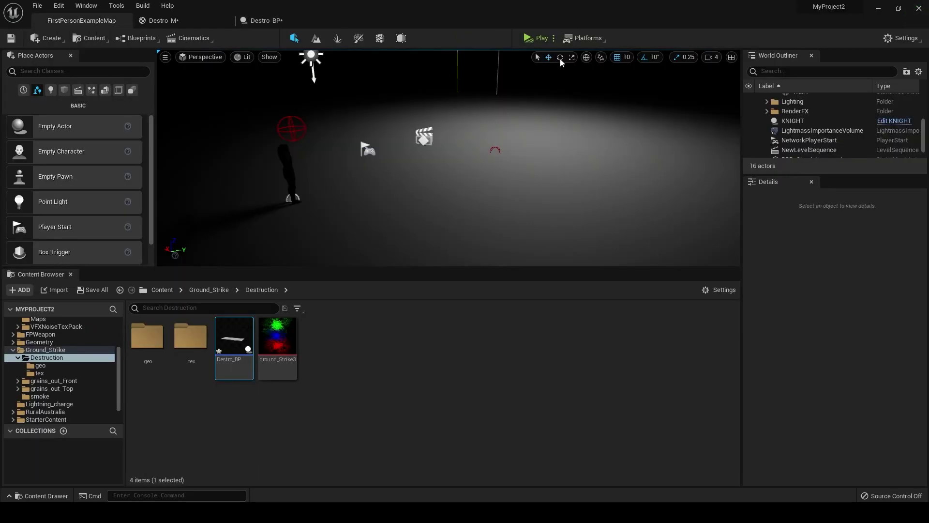
pyautogui.click(538, 41)
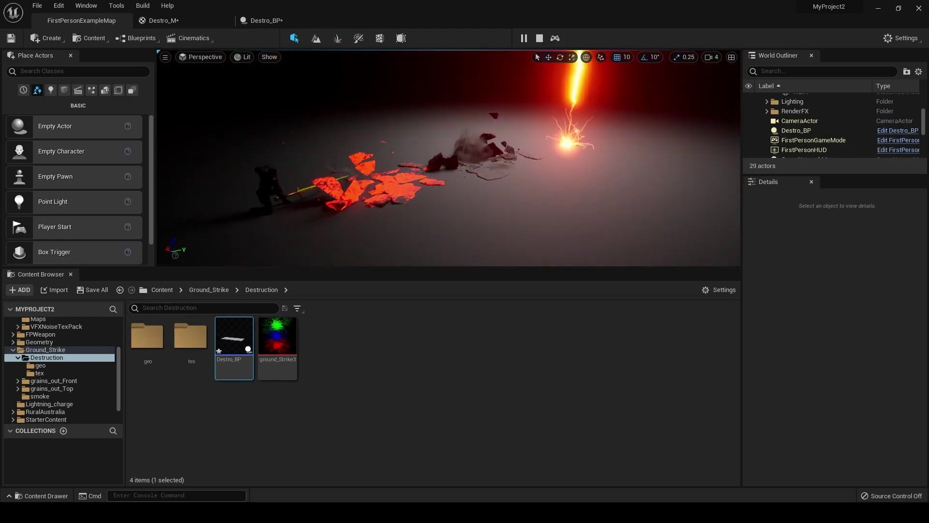
pyautogui.click(539, 38)
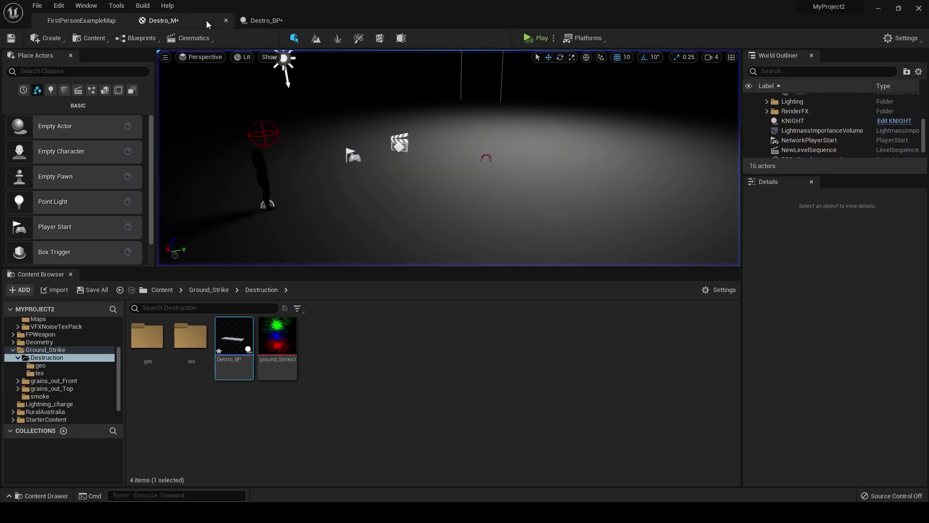
# Connect Timeline_1's New Track 0 output to the Parameter Value of the Strike_2_Glow node in Destro_BP's event graph.
pyautogui.click(264, 20)
pyautogui.moveTo(318, 300); pyautogui.dragTo(498, 265, button='right')
pyautogui.scroll(-4, 479, 280)
pyautogui.scroll(3, 264, 295)
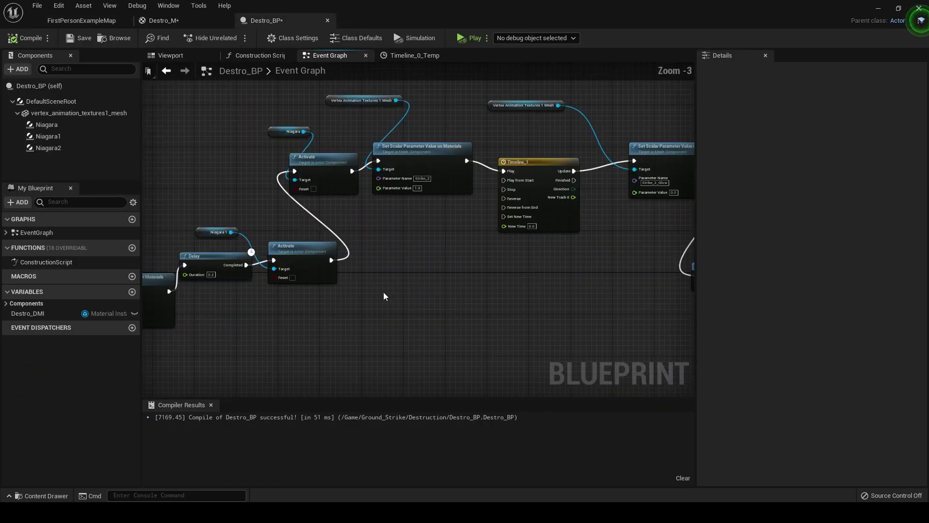
pyautogui.moveTo(340, 309); pyautogui.dragTo(632, 263, button='right')
pyautogui.moveTo(422, 302); pyautogui.dragTo(385, 282, button='right')
pyautogui.scroll(3, 384, 281)
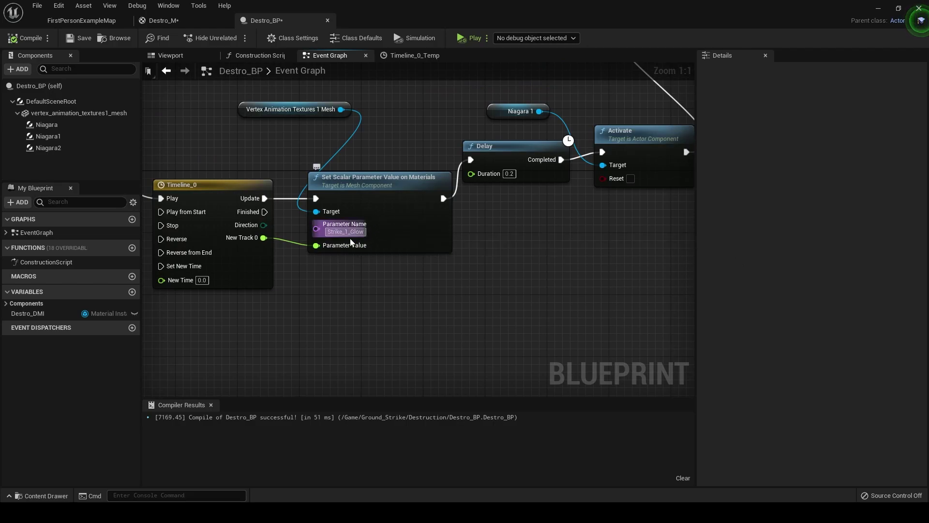
pyautogui.moveTo(361, 252); pyautogui.dragTo(219, 292, button='right')
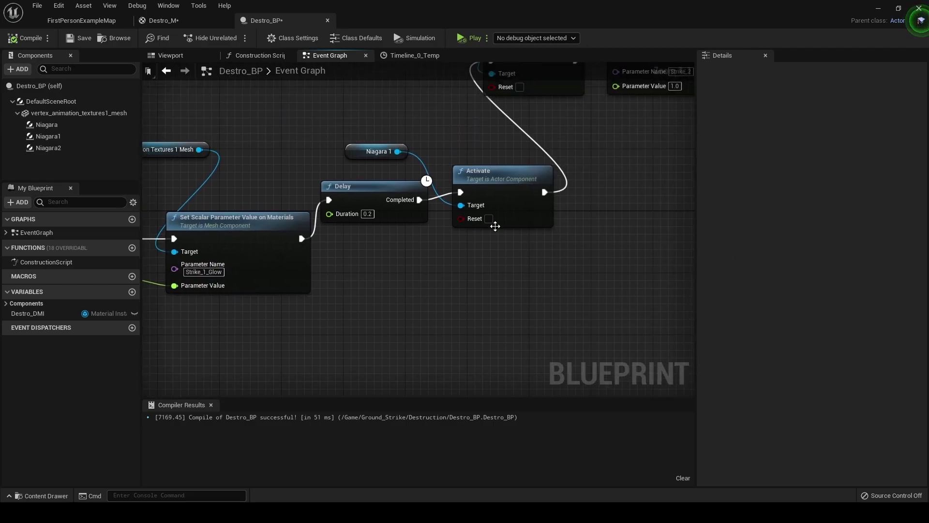
pyautogui.moveTo(487, 221); pyautogui.dragTo(318, 345, button='right')
pyautogui.click(395, 218)
pyautogui.moveTo(428, 249); pyautogui.dragTo(406, 274, button='right')
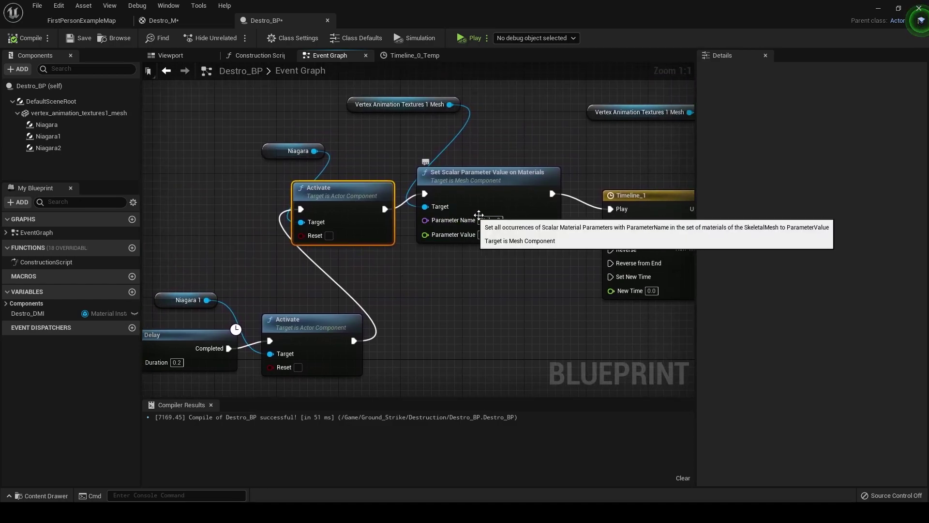
pyautogui.moveTo(496, 225); pyautogui.dragTo(484, 255, button='right')
pyautogui.moveTo(405, 137); pyautogui.dragTo(410, 271, button='right')
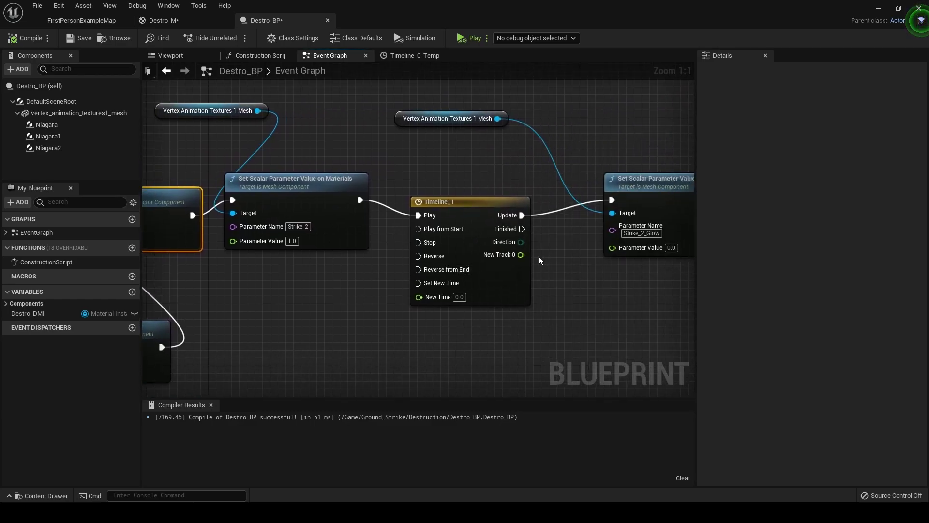
pyautogui.moveTo(521, 254); pyautogui.dragTo(612, 247)
# Connect Timeline_2's New Track 0 output to the Strike_3_Glow node's Parameter Value and compile the blueprint.
pyautogui.moveTo(629, 261); pyautogui.dragTo(376, 257, button='right')
pyautogui.scroll(-3, 475, 261)
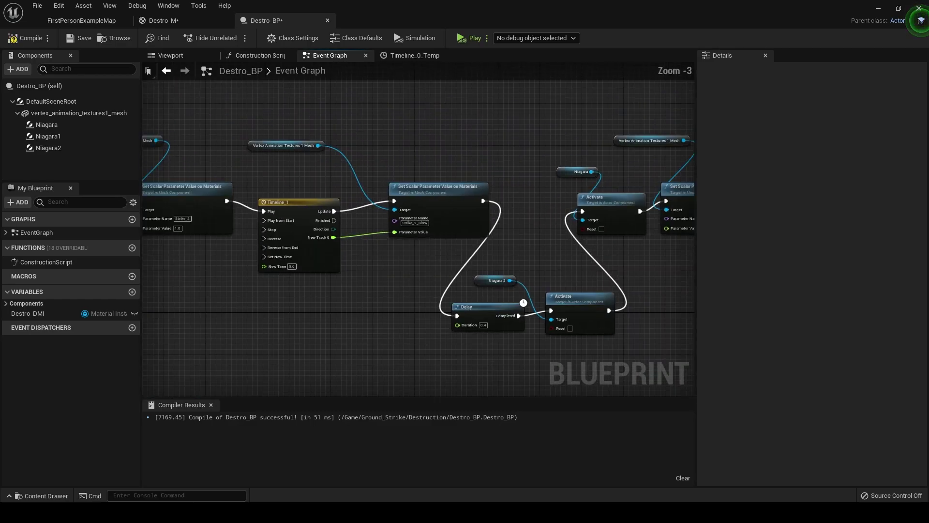
pyautogui.moveTo(677, 242); pyautogui.dragTo(404, 229, button='right')
pyautogui.moveTo(497, 245); pyautogui.dragTo(456, 251, button='right')
pyautogui.moveTo(555, 229); pyautogui.dragTo(495, 220, button='right')
pyautogui.scroll(2, 495, 220)
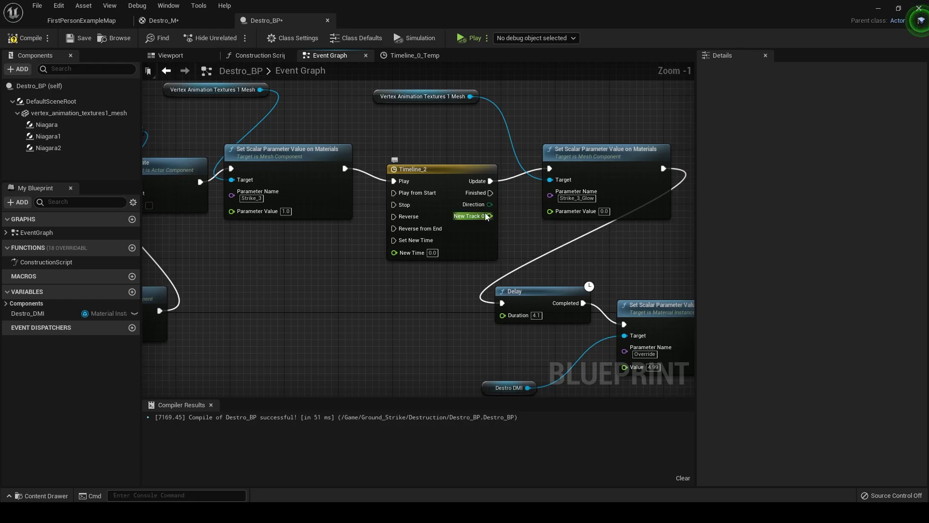
pyautogui.moveTo(487, 216); pyautogui.dragTo(550, 211)
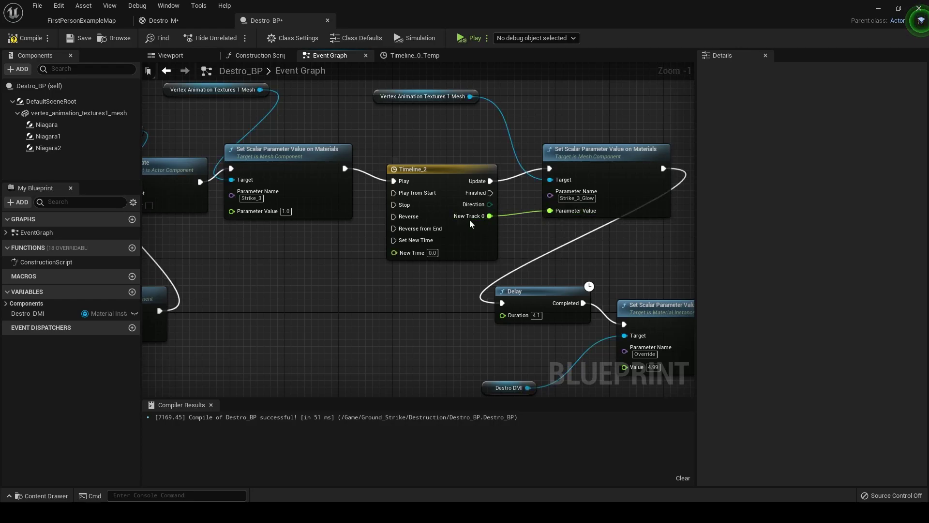
pyautogui.click(30, 38)
# Play FirstPersonExampleMap to check the glow on all strikes, then stop the simulation.
pyautogui.click(93, 22)
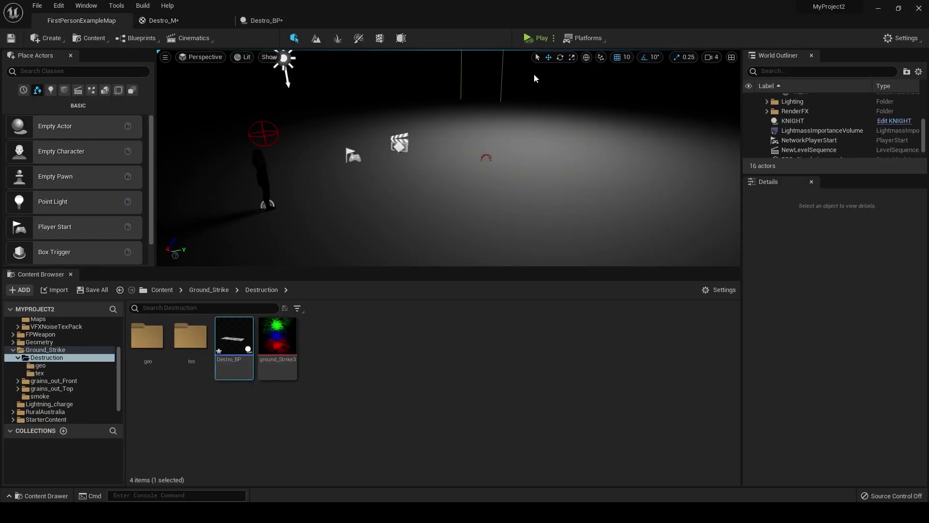
pyautogui.click(536, 37)
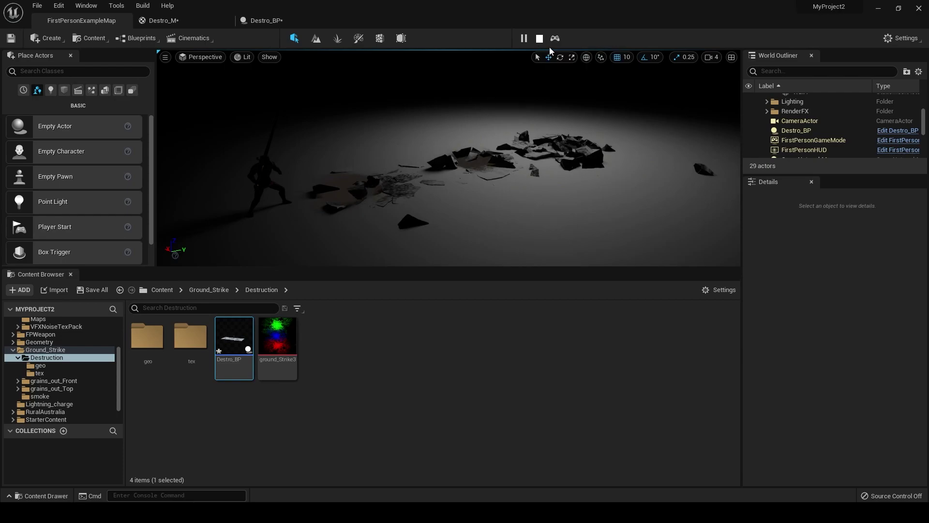
pyautogui.click(539, 38)
# Open the Strike Niagara system from Ground_Strike and set Emission to 0.2 in grains_top's Dynamic Material Parameters.
pyautogui.click(225, 289)
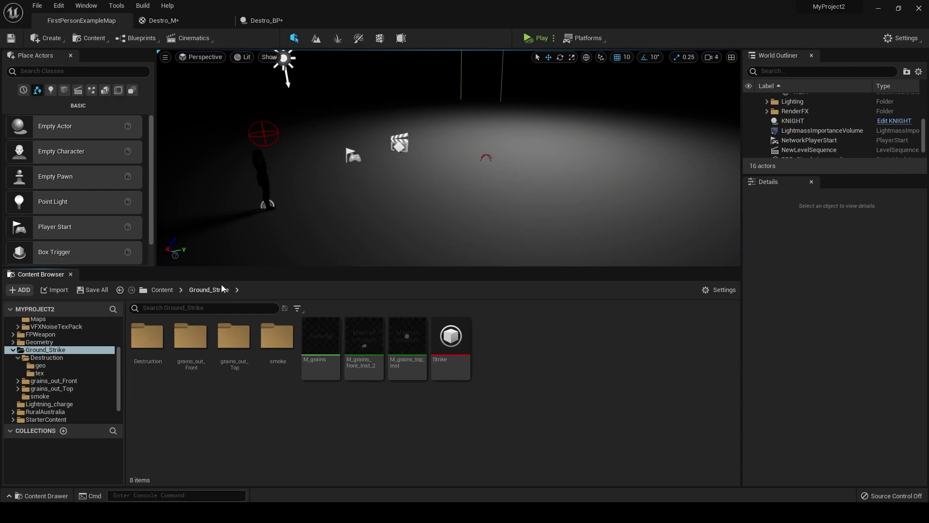
pyautogui.doubleClick(453, 344)
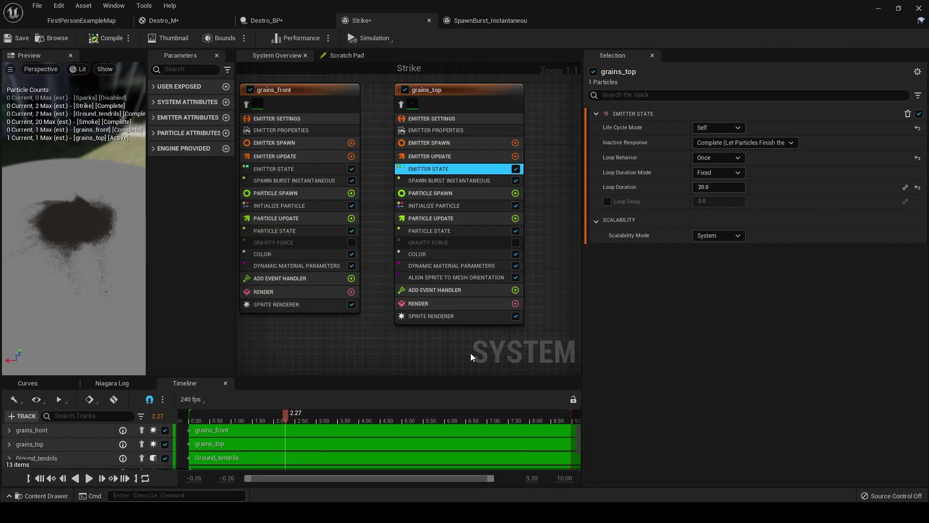
pyautogui.click(443, 265)
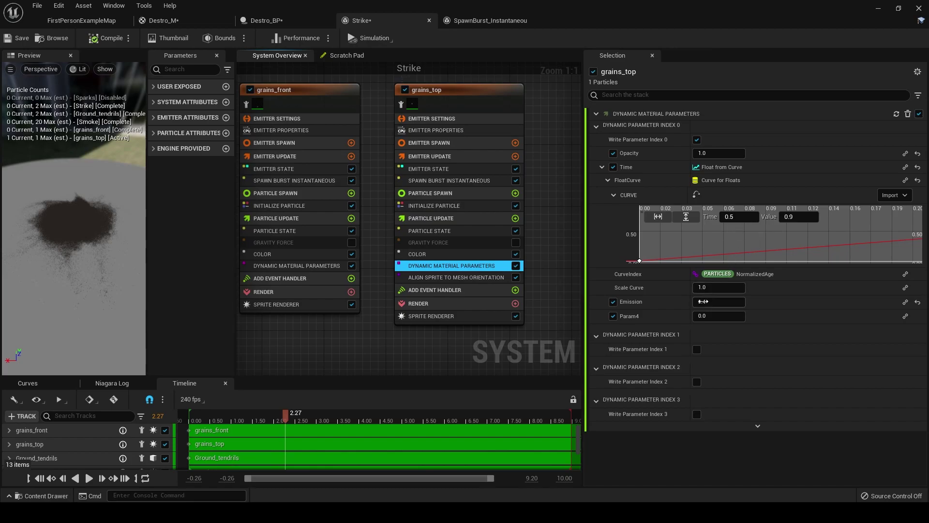
pyautogui.press('Return')
# Set the time of the 0.9-value key on grains_top's Time curve to 0.2 and preview the effect.
pyautogui.click(892, 252)
pyautogui.click(677, 218)
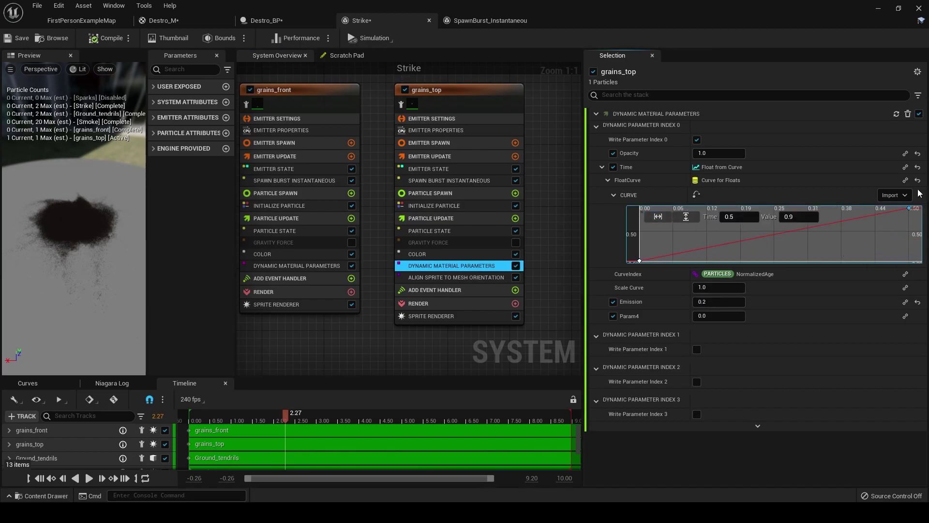
pyautogui.click(739, 217)
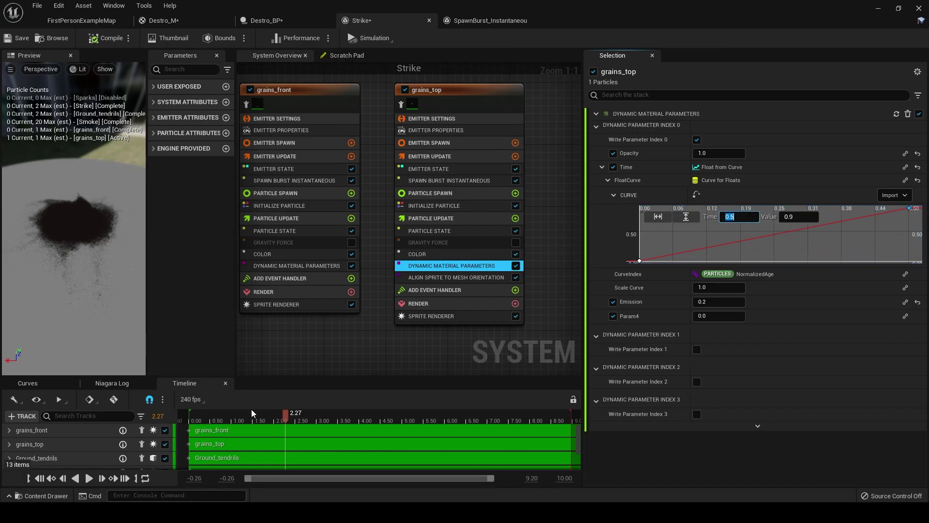
pyautogui.moveTo(194, 418); pyautogui.dragTo(330, 422)
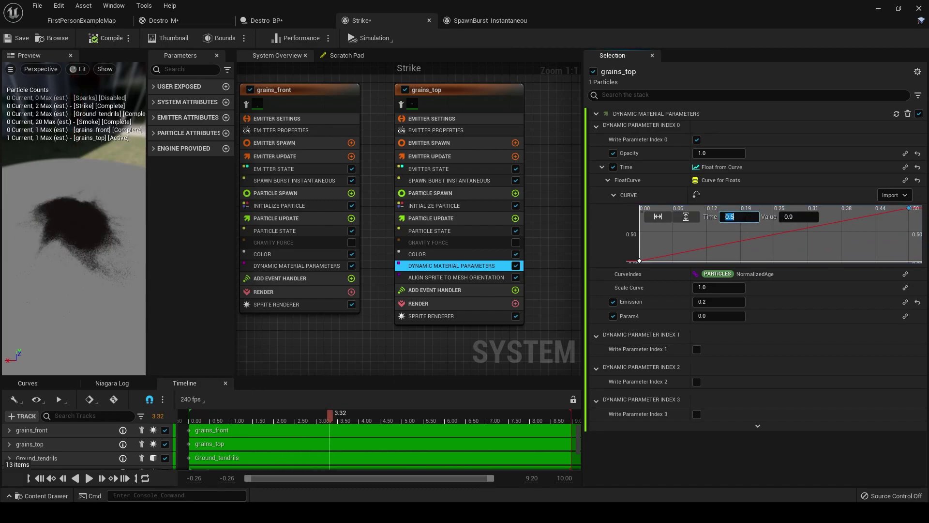
pyautogui.write('0.2')
pyautogui.press('Return')
pyautogui.moveTo(213, 411)
pyautogui.mouseDown()
pyautogui.moveTo(202, 417)
pyautogui.moveTo(217, 416)
pyautogui.moveTo(212, 412)
pyautogui.mouseUp()
pyautogui.press('space')
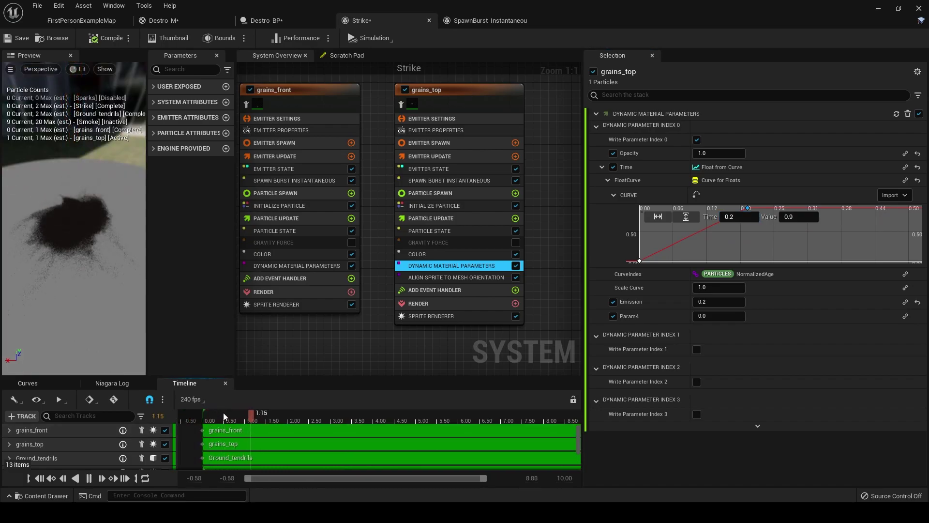
pyautogui.click(202, 418)
pyautogui.press('space')
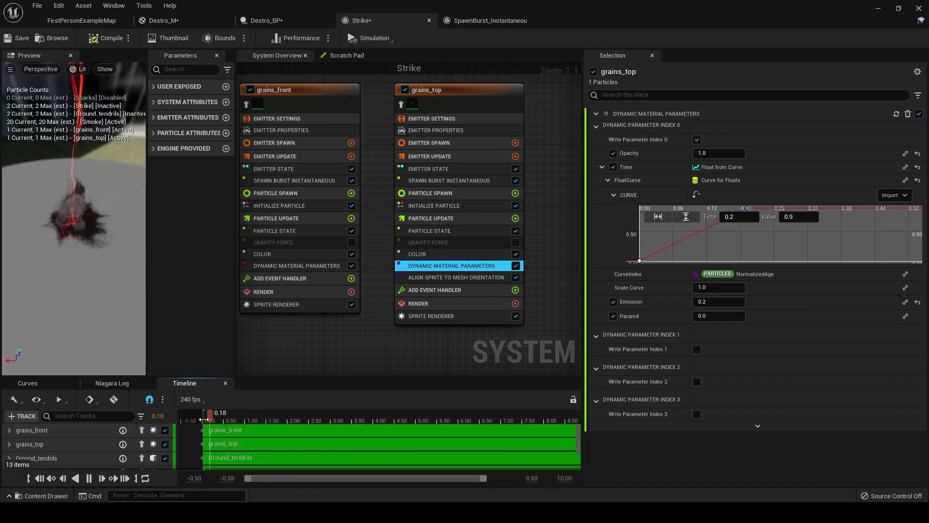
pyautogui.click(218, 418)
# Set grains_front's sprite size to 300 by 600 in Initialize Particle and preview the effect.
pyautogui.moveTo(299, 293); pyautogui.dragTo(388, 285, button='right')
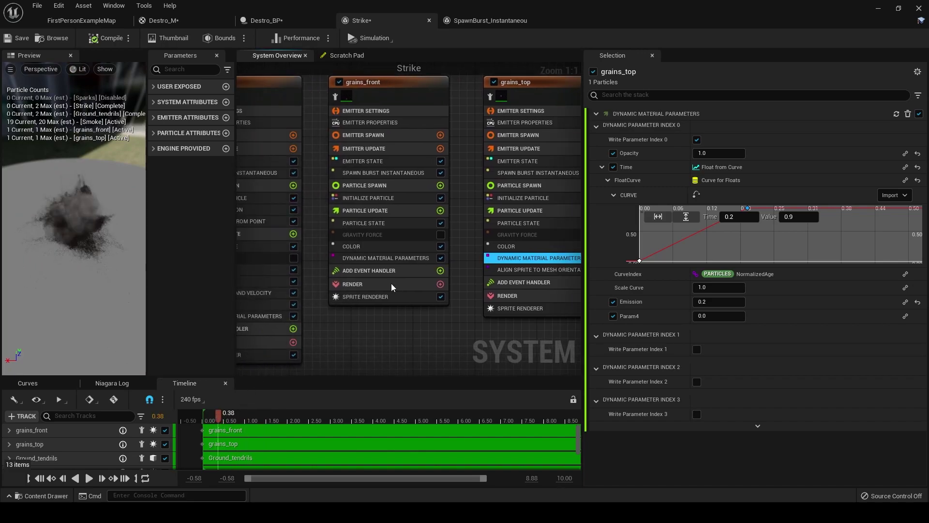
pyautogui.click(381, 198)
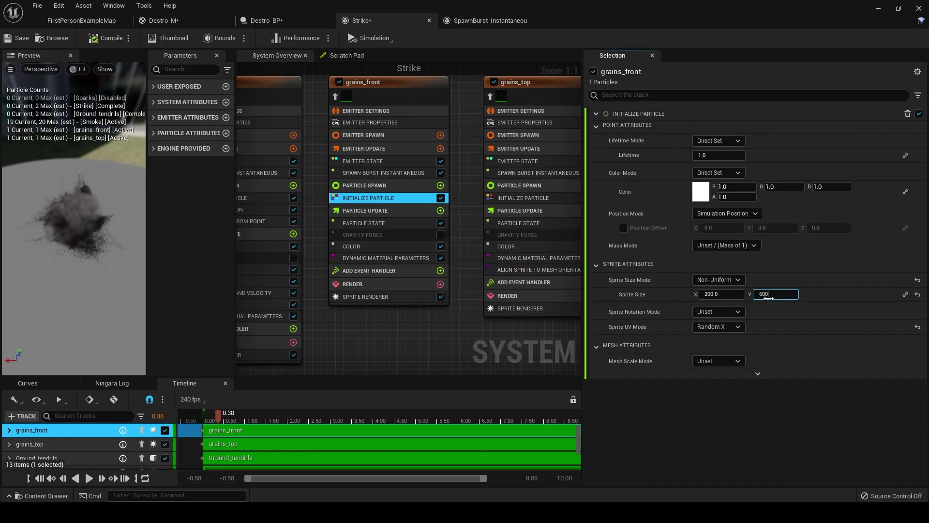
pyautogui.press('Return')
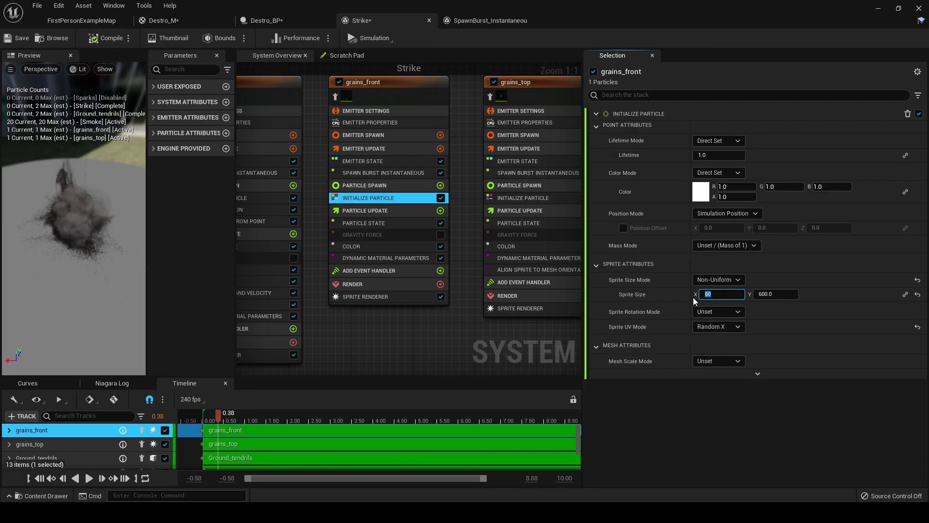
pyautogui.write('300')
pyautogui.press('Return')
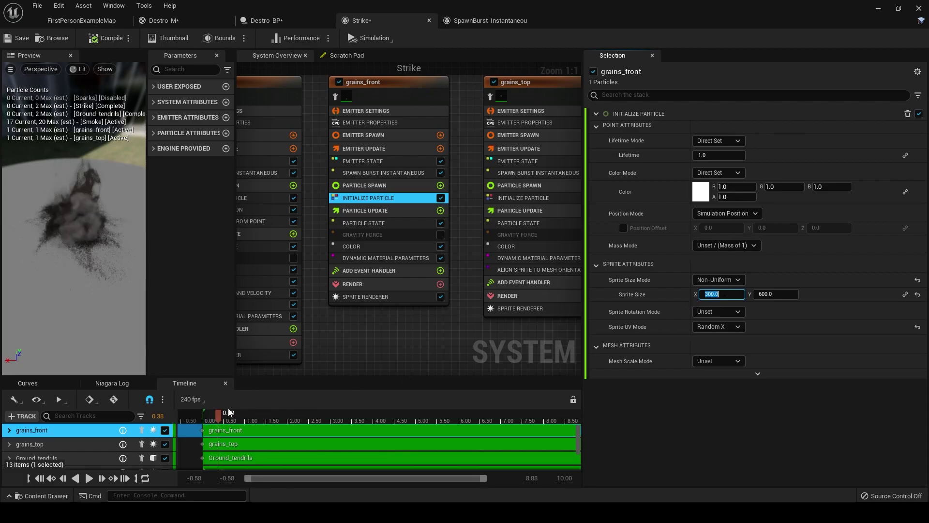
pyautogui.moveTo(225, 413)
pyautogui.mouseDown()
pyautogui.moveTo(202, 414)
pyautogui.moveTo(221, 415)
pyautogui.mouseUp()
pyautogui.press('space')
pyautogui.press('space')
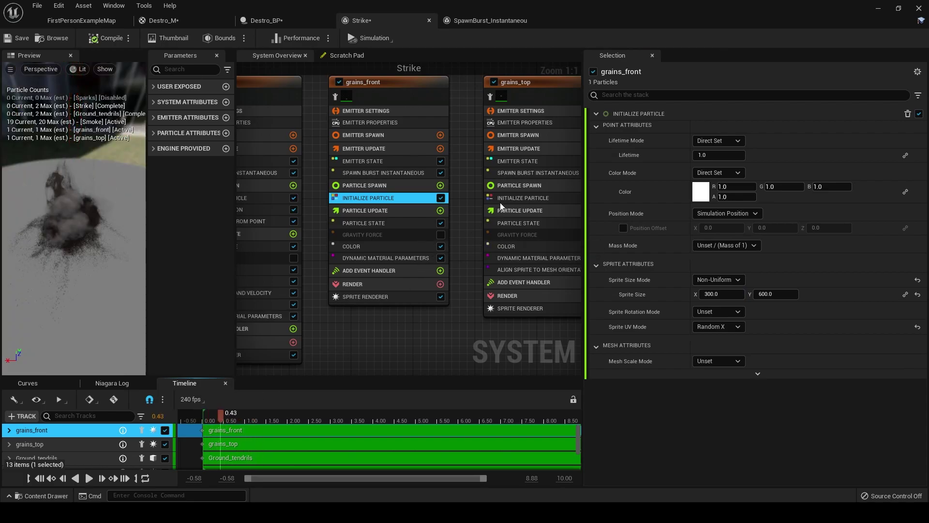
# Set grains_top's particle lifetime to 15 and replay the effect from the start.
pyautogui.moveTo(451, 326); pyautogui.dragTo(416, 329, button='right')
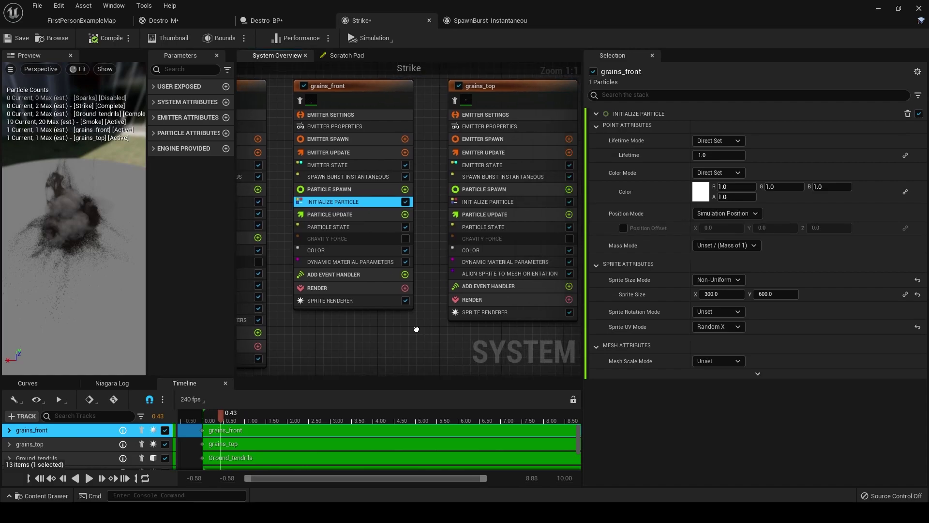
pyautogui.click(485, 206)
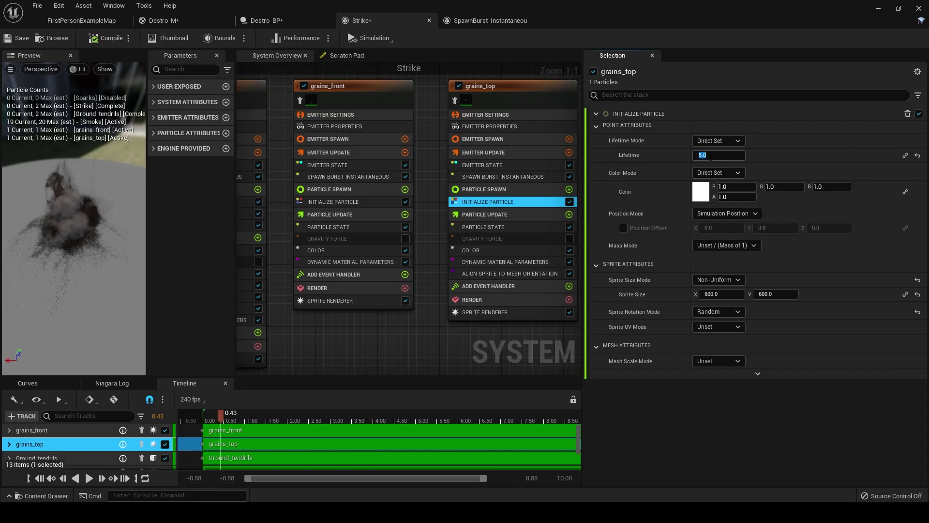
pyautogui.click(709, 159)
pyautogui.write('15')
pyautogui.press('Return')
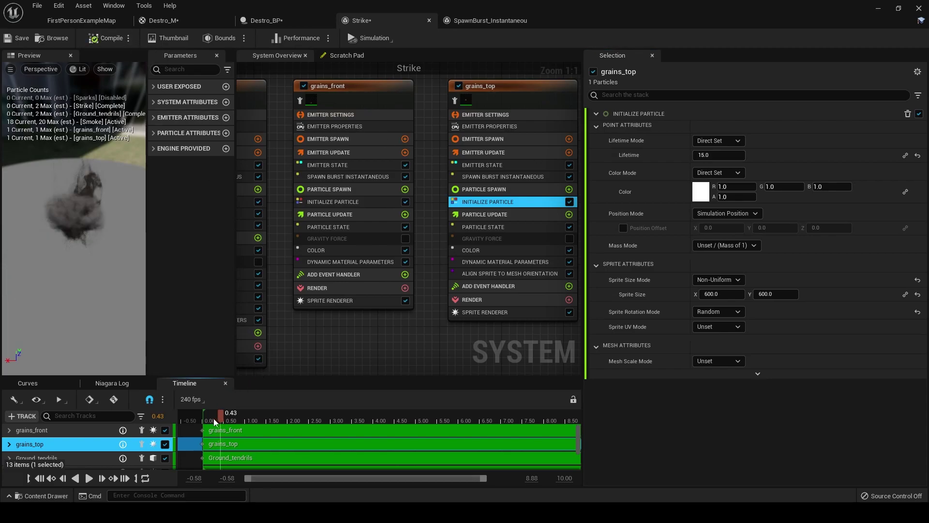
pyautogui.moveTo(211, 418); pyautogui.dragTo(201, 420)
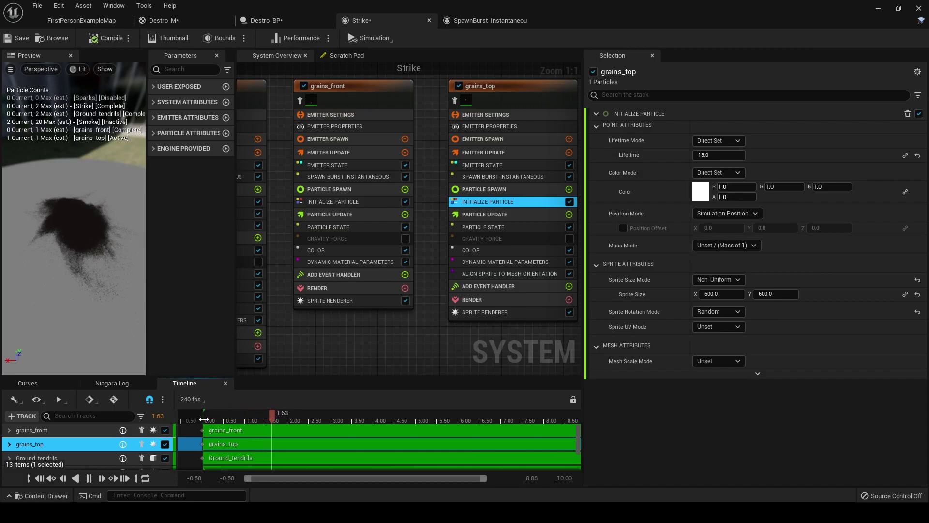
pyautogui.click(201, 417)
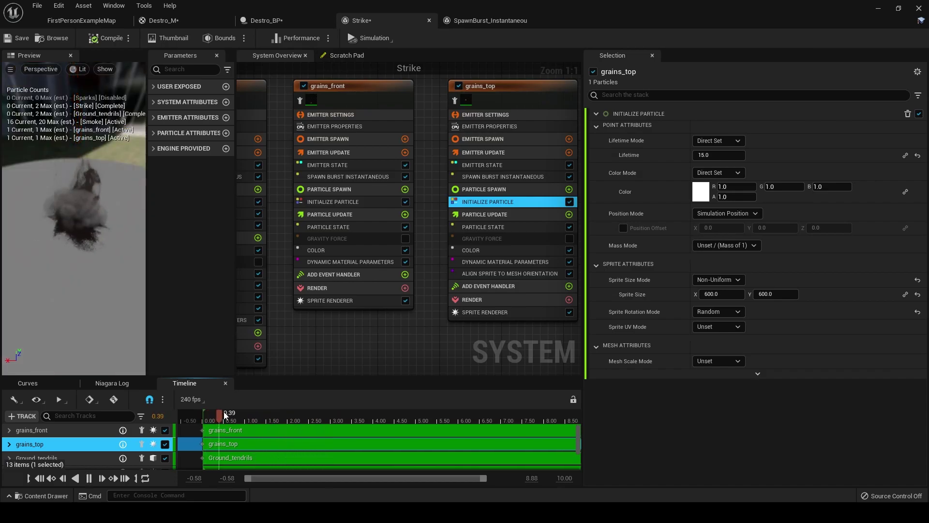
pyautogui.click(224, 411)
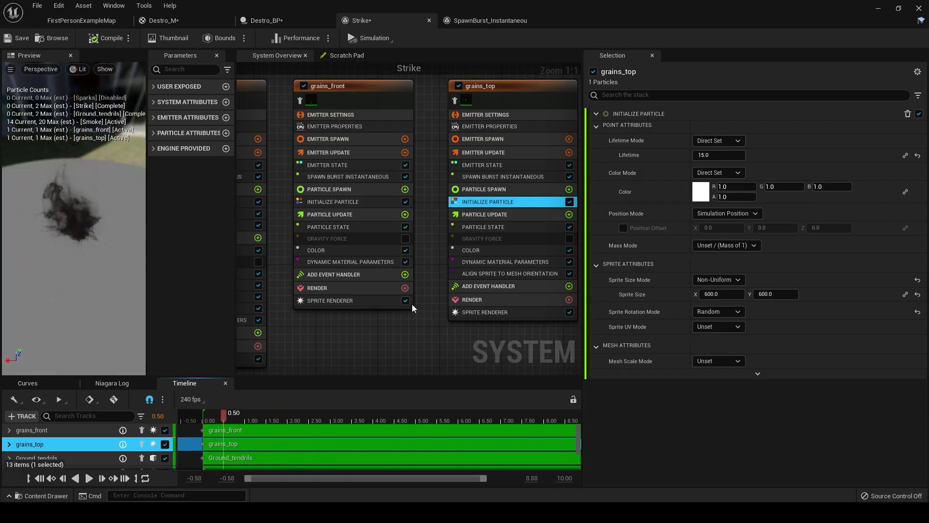
# Set the time of the 0.9-value key on grains_top's Time curve to 0.01 and replay the effect.
pyautogui.click(478, 262)
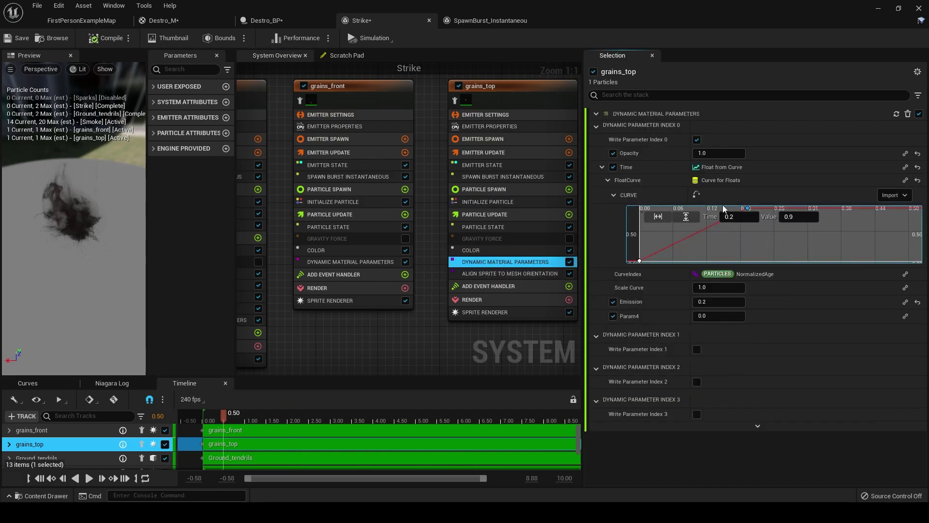
pyautogui.click(747, 221)
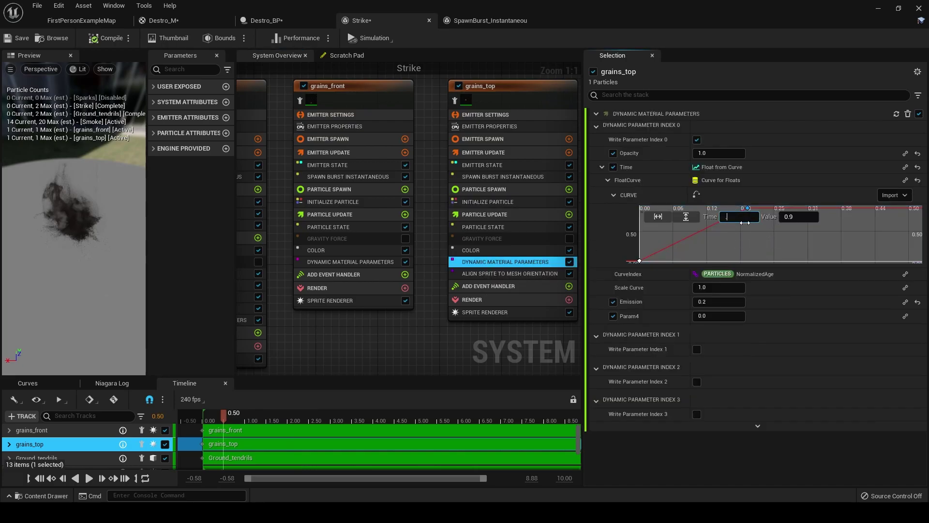
pyautogui.write('.01')
pyautogui.press('Return')
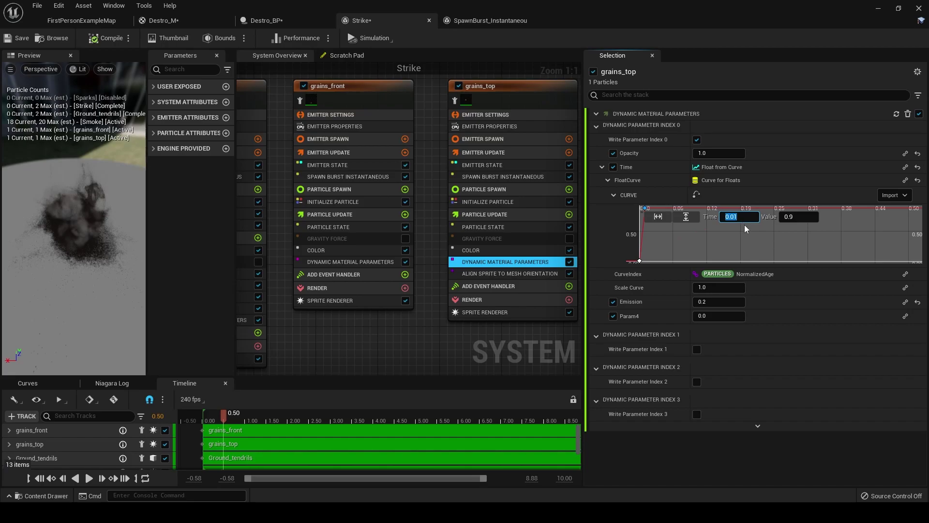
pyautogui.moveTo(225, 408); pyautogui.dragTo(200, 427)
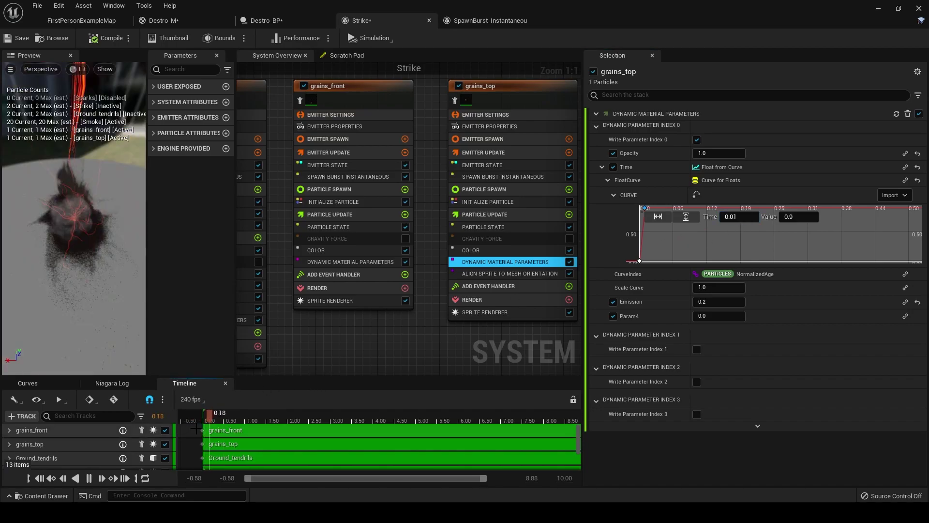
pyautogui.click(515, 324)
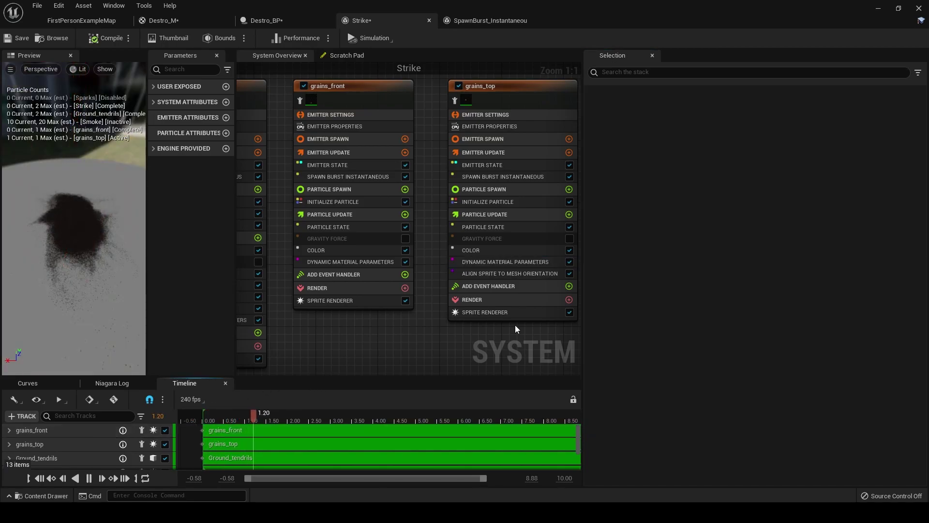
pyautogui.click(249, 414)
pyautogui.click(506, 262)
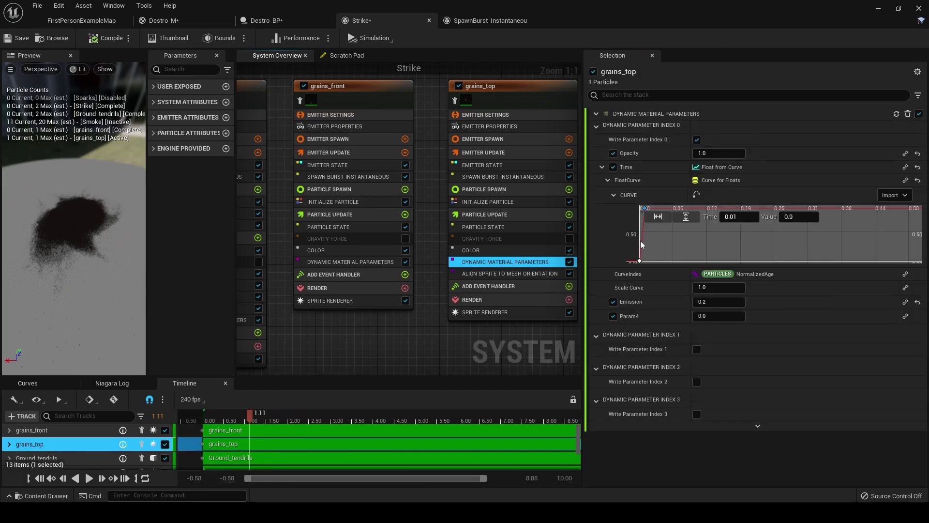
# Set the time of the 0.9-value key on grains_top's Time curve to 0.1 and replay the effect from the start.
pyautogui.click(742, 214)
pyautogui.write('.1')
pyautogui.press('Return')
pyautogui.moveTo(251, 415); pyautogui.dragTo(206, 422)
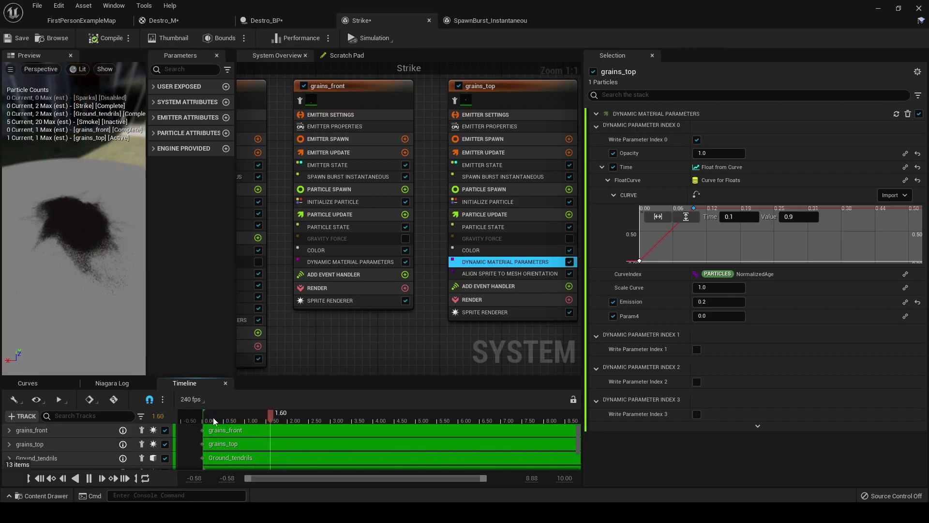
pyautogui.click(205, 419)
pyautogui.click(221, 417)
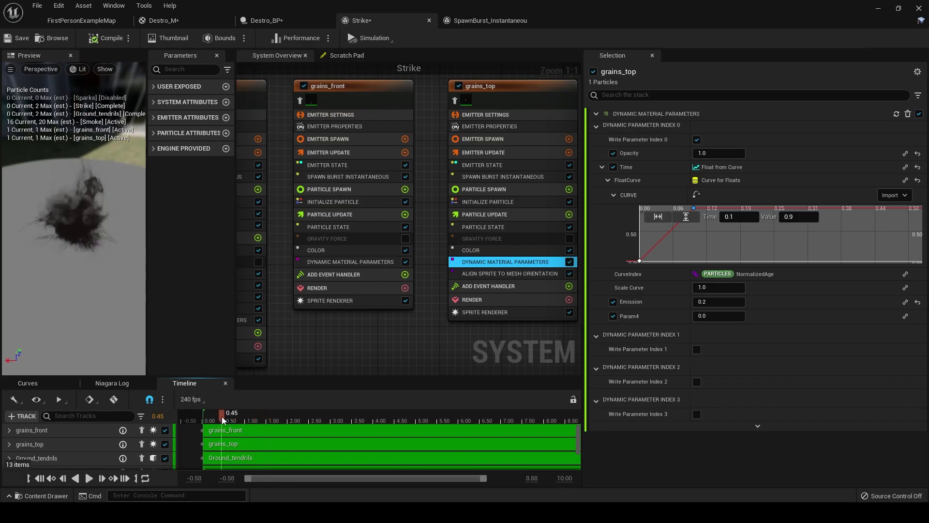
# Set grains_front's Emission to 0.2 in Dynamic Material Parameters and simulate the level to check the strikes.
pyautogui.click(334, 262)
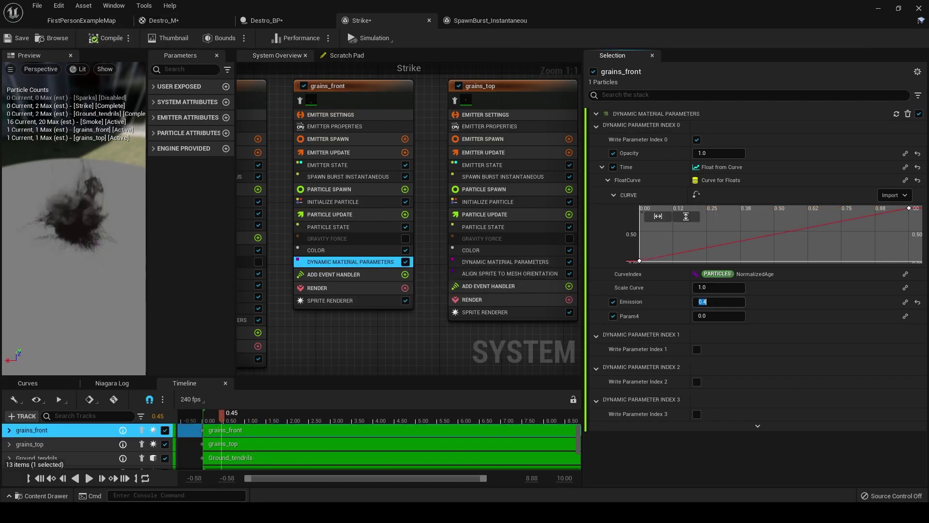
pyautogui.press('Return')
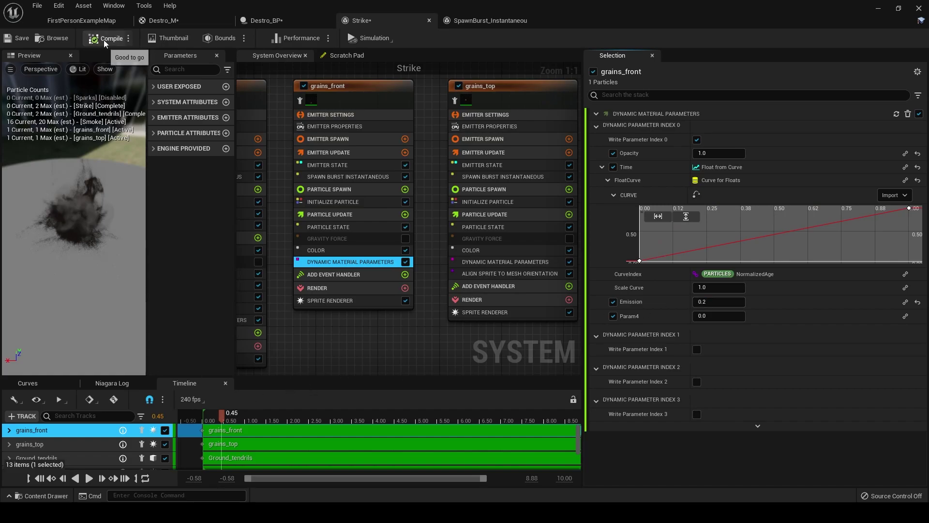
pyautogui.click(74, 22)
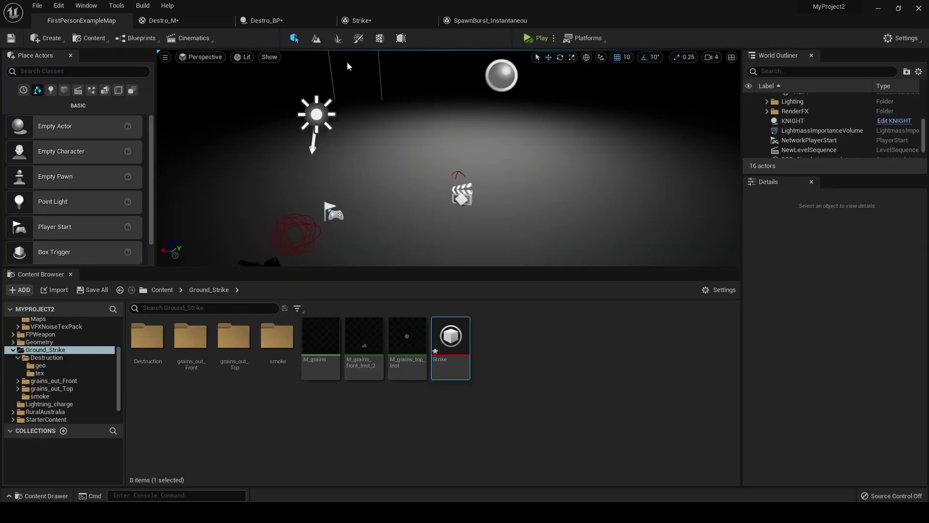
pyautogui.click(525, 42)
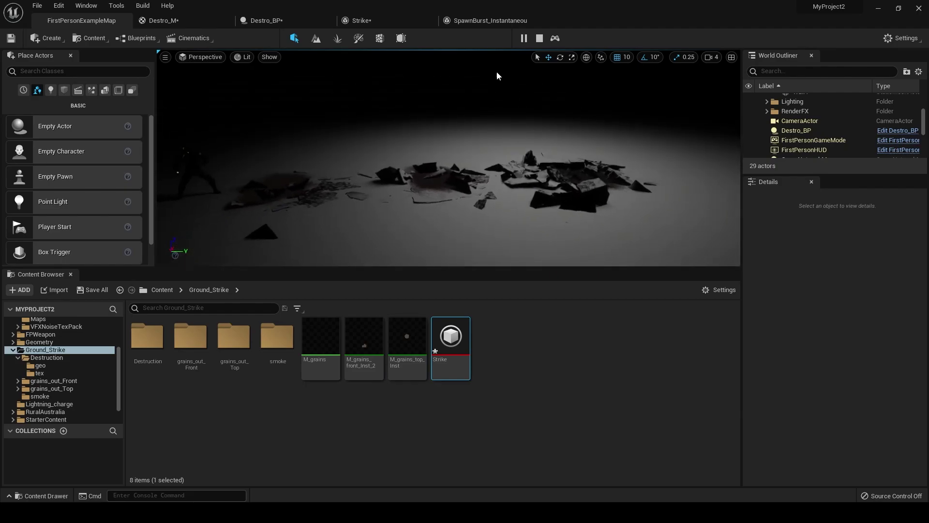
pyautogui.click(540, 39)
pyautogui.click(538, 39)
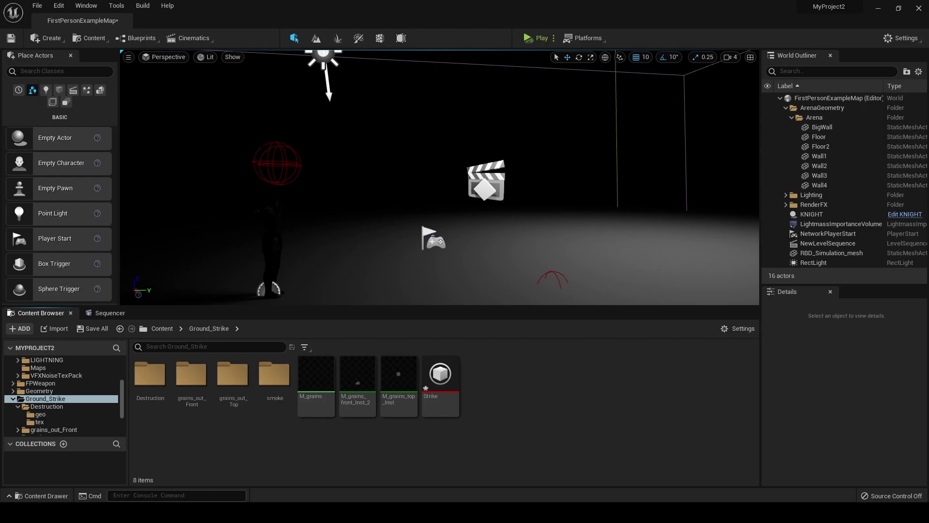
# Set the hilt emitter's Contrast to 0.23 in the Dynamic Material Parameters of Hilt_Charge from the Lightning_charge folder.
pyautogui.moveTo(439, 177); pyautogui.dragTo(300, 148, button='right')
pyautogui.click(164, 329)
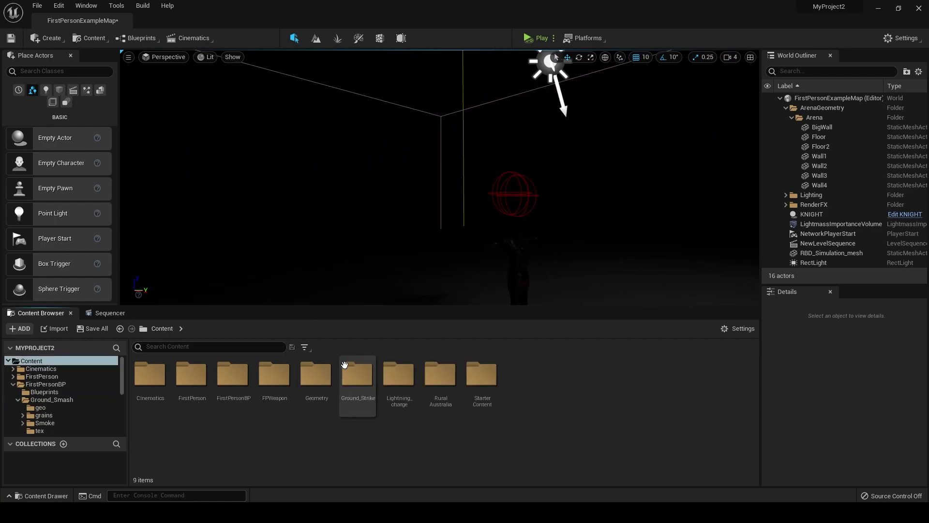
pyautogui.click(402, 373)
pyautogui.doubleClick(402, 373)
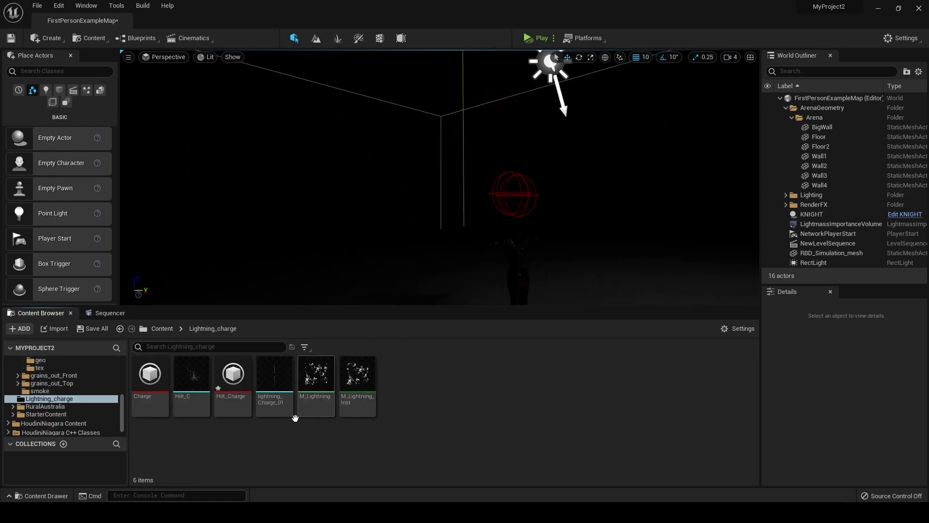
pyautogui.doubleClick(234, 375)
pyautogui.click(412, 258)
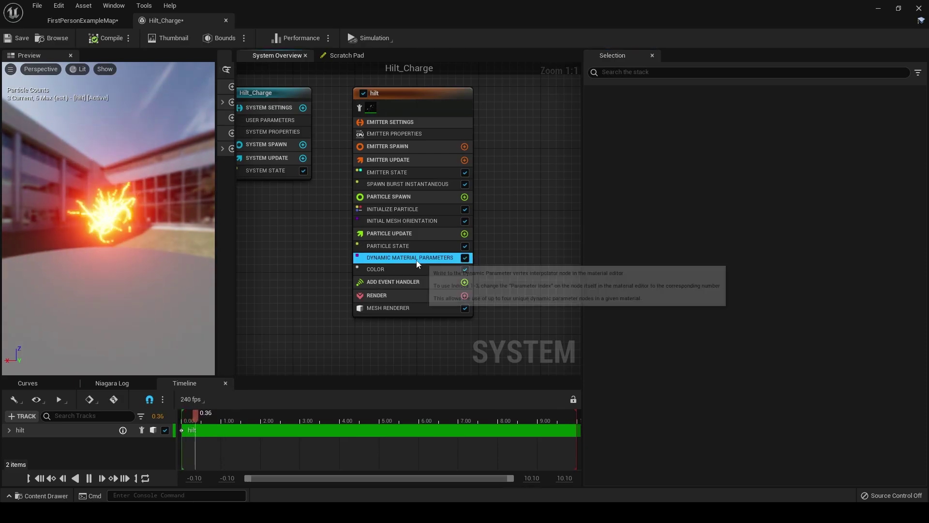
pyautogui.click(715, 182)
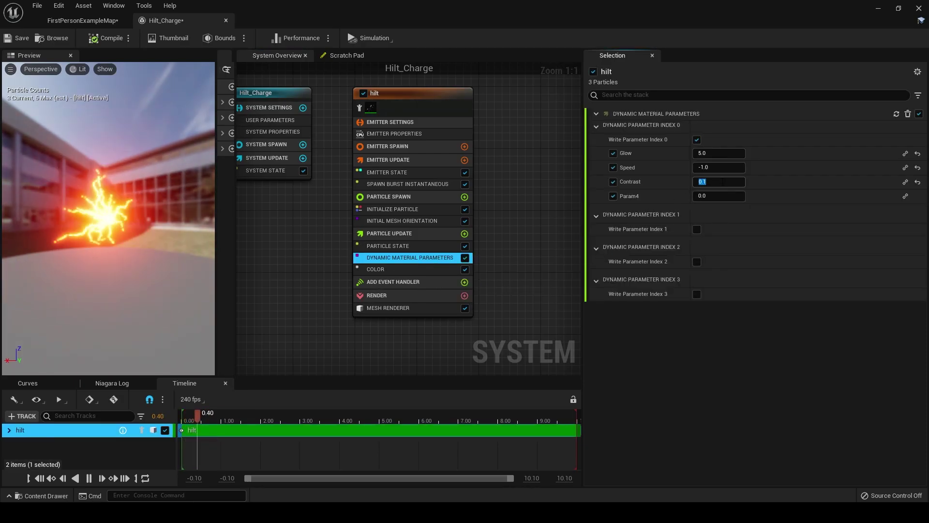
pyautogui.write('0.23')
pyautogui.press('Return')
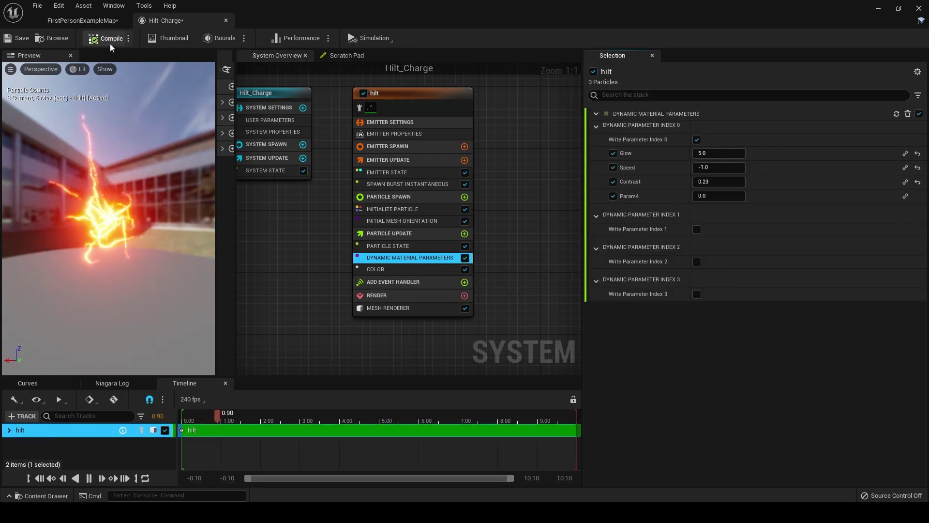
# Simulate FirstPersonExampleMap to check the knight's hilt lightning, and stop the simulation.
pyautogui.click(82, 20)
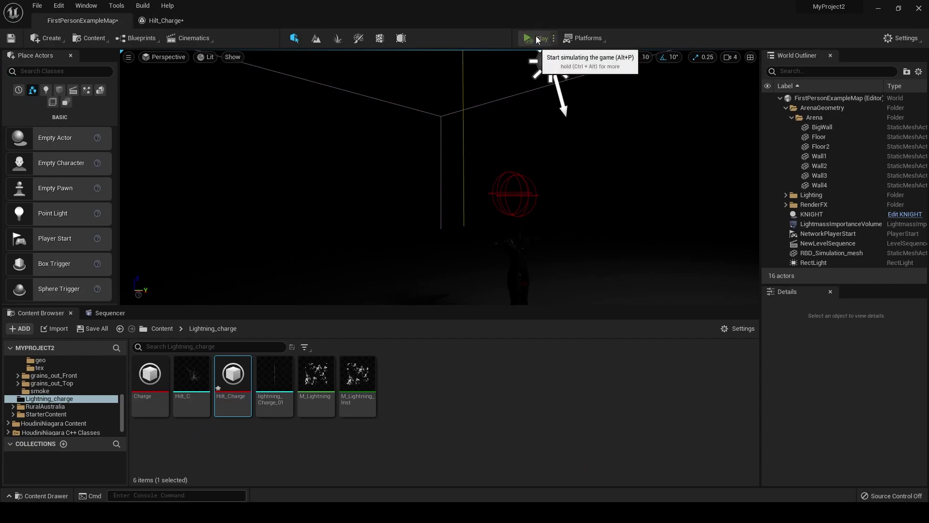
pyautogui.click(540, 38)
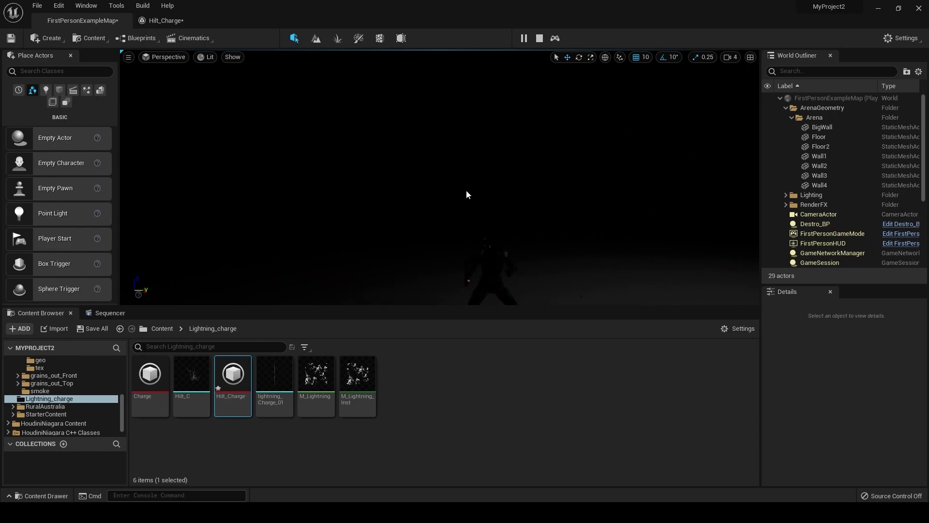
pyautogui.click(540, 39)
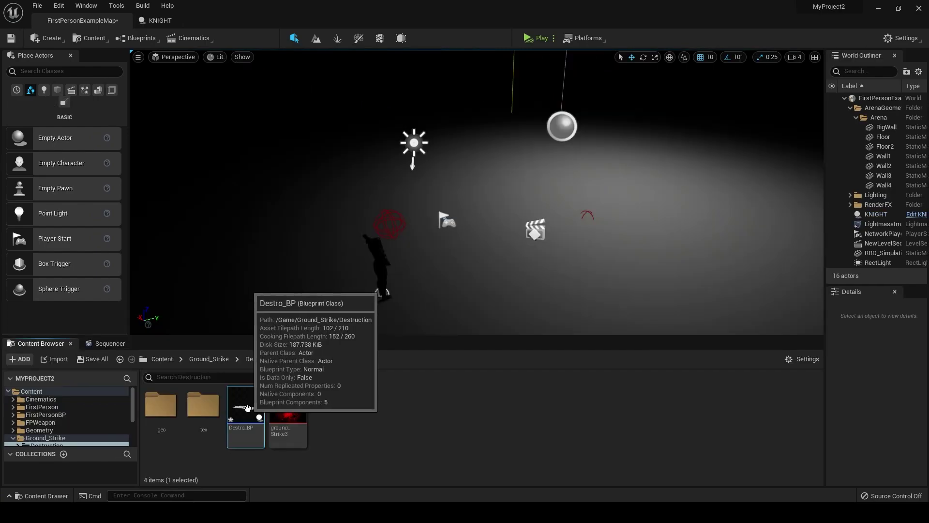
# Scale the vertex_animation_textures1_mesh component in Destro_BP to 0.5 on all three axes.
pyautogui.doubleClick(245, 404)
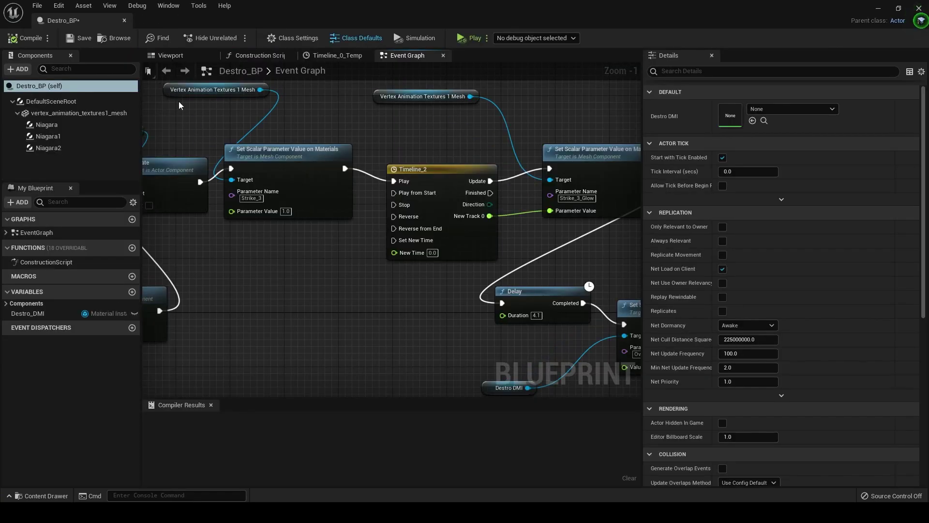
pyautogui.click(177, 56)
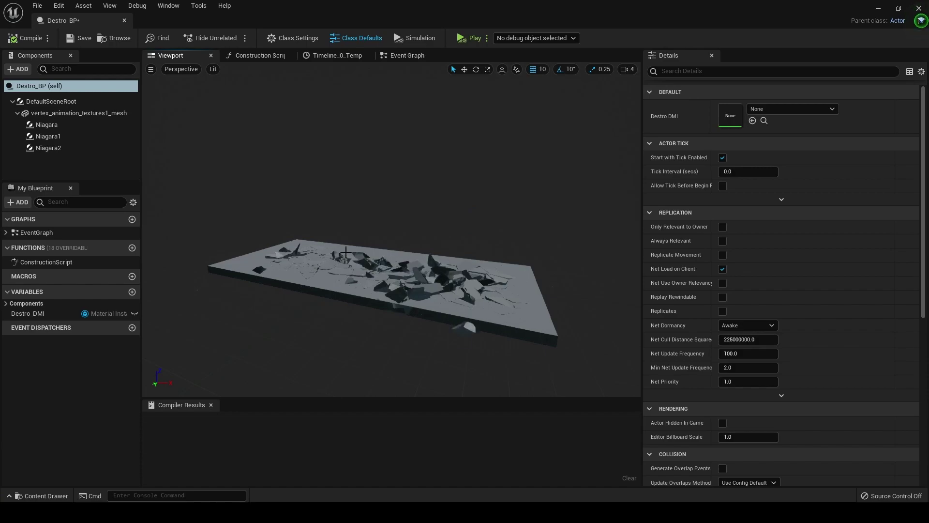
pyautogui.click(321, 263)
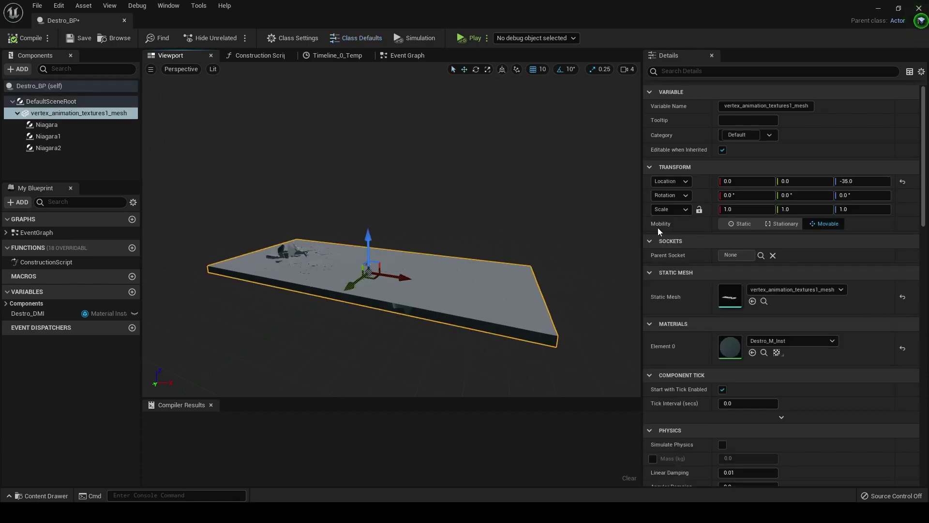
pyautogui.click(728, 209)
pyautogui.write('.5')
pyautogui.click(804, 209)
pyautogui.write('.0.5')
pyautogui.press('Tab')
pyautogui.write('0.5')
pyautogui.press('Return')
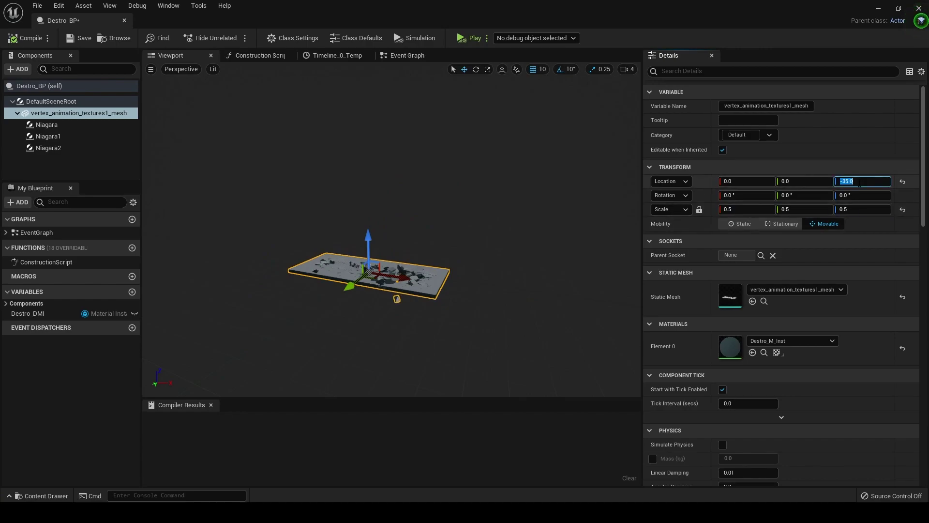
# Set the destruction mesh's Z location to -11 and close Destro_BP.
pyautogui.write('-11')
pyautogui.press('Return')
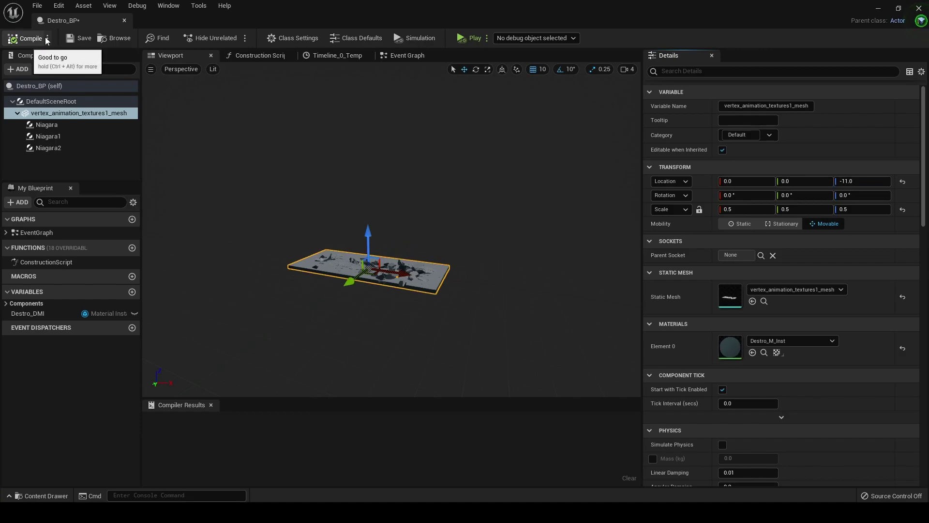
pyautogui.click(124, 21)
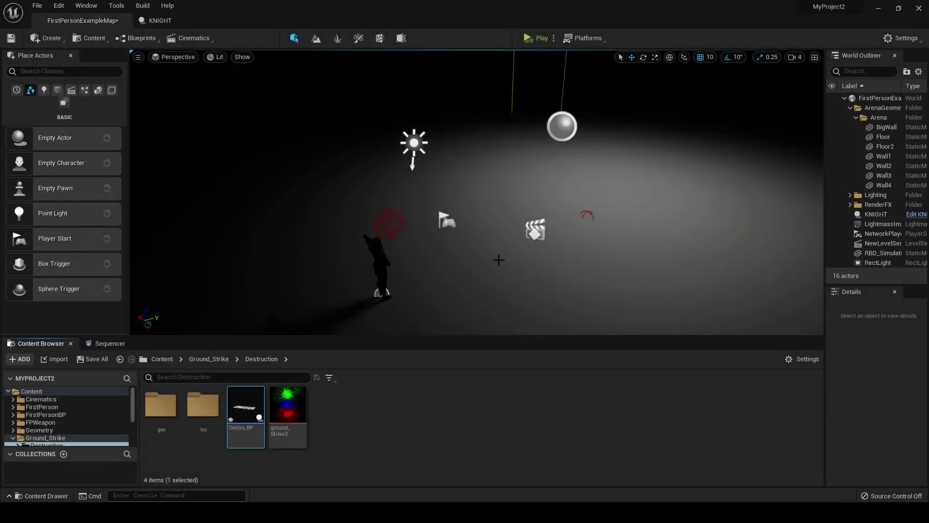
# Set grains_top's sprite size to 400 by 400 in the Strike system and simulate the level to check the result.
pyautogui.click(214, 362)
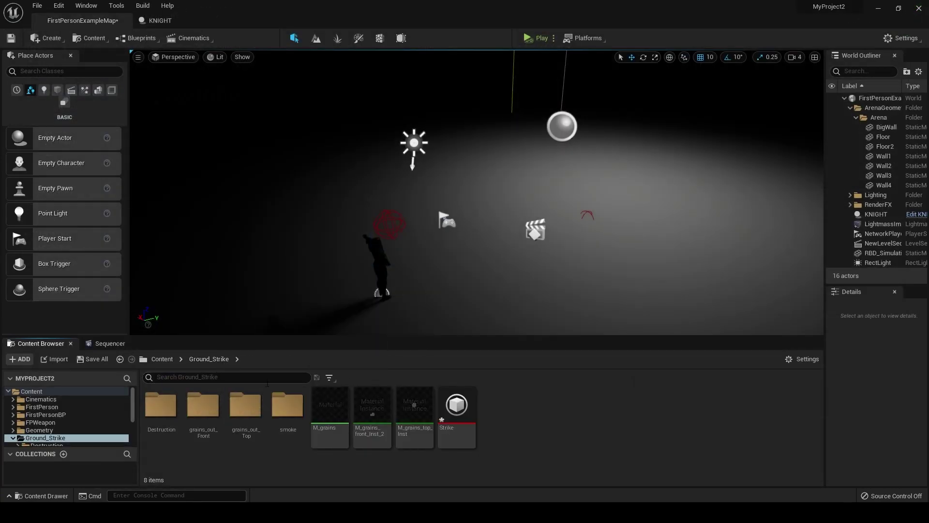
pyautogui.doubleClick(457, 407)
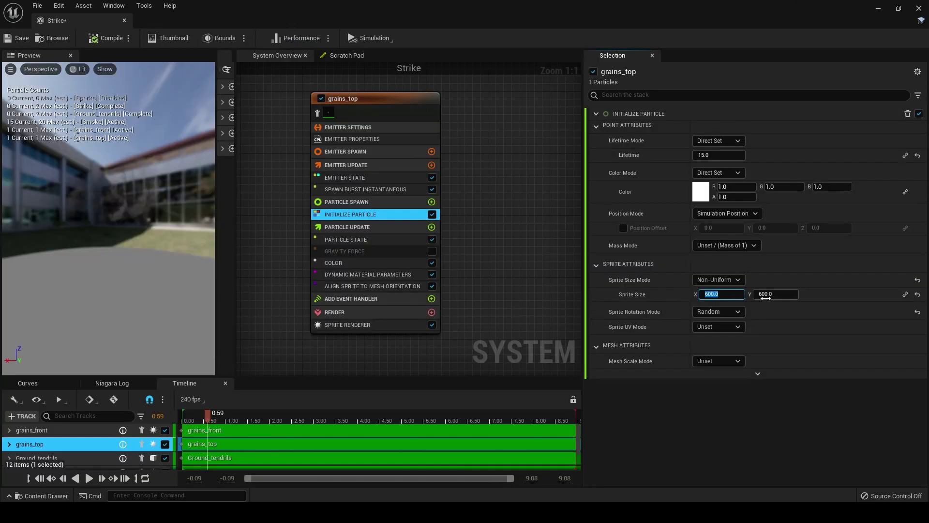
pyautogui.write('400')
pyautogui.click(780, 296)
pyautogui.write('400')
pyautogui.press('Return')
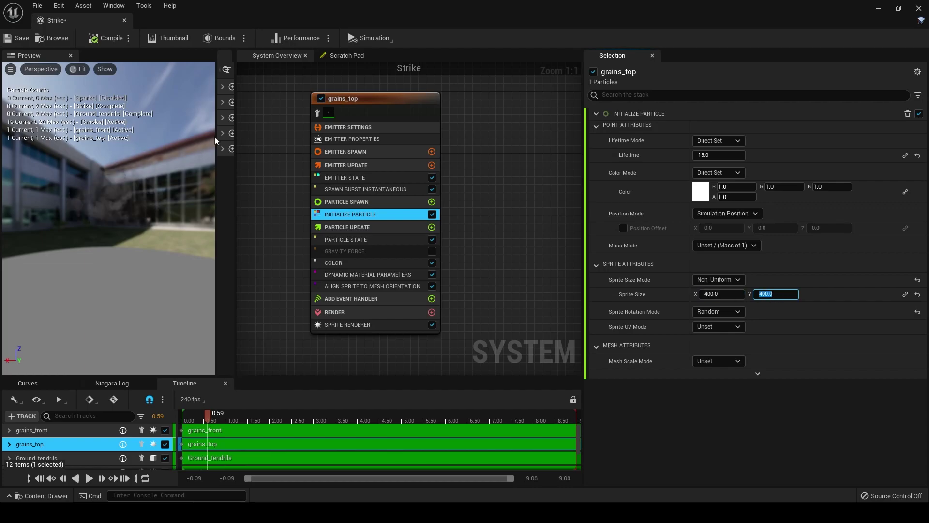
pyautogui.click(107, 39)
pyautogui.click(124, 20)
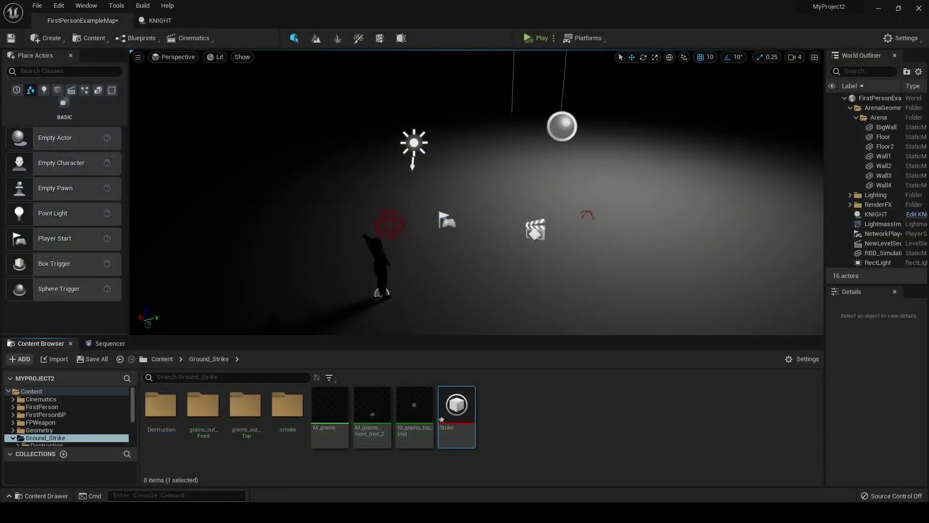
pyautogui.click(536, 38)
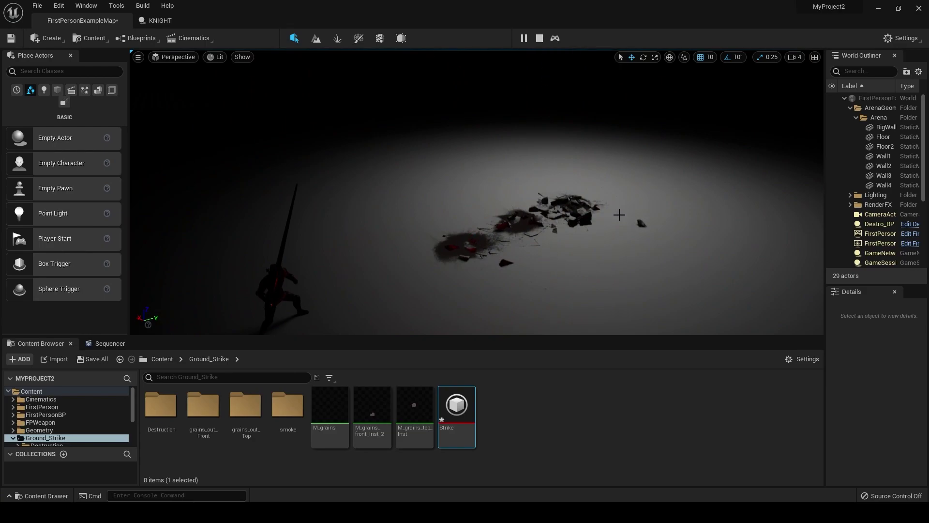
pyautogui.click(539, 38)
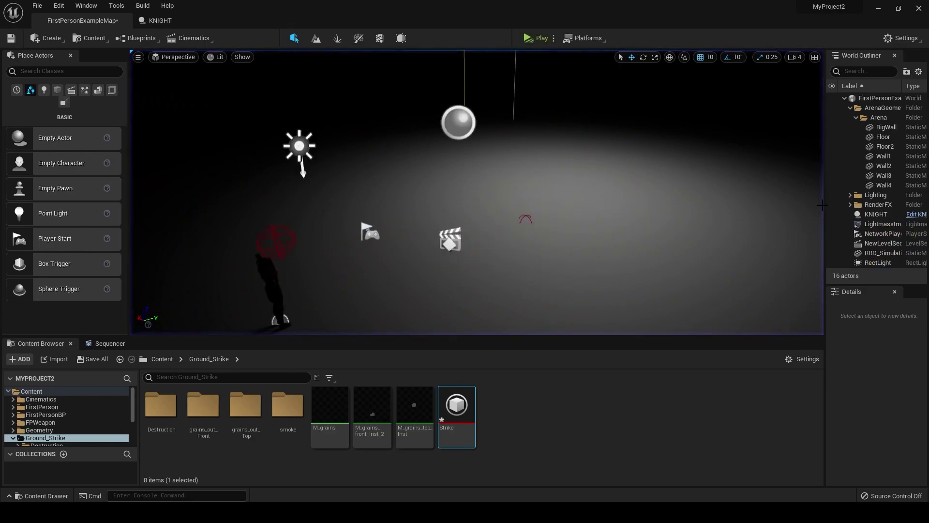
# Move the distant sphere closer to the character in the KNIGHT blueprint and simulate the level.
pyautogui.click(909, 219)
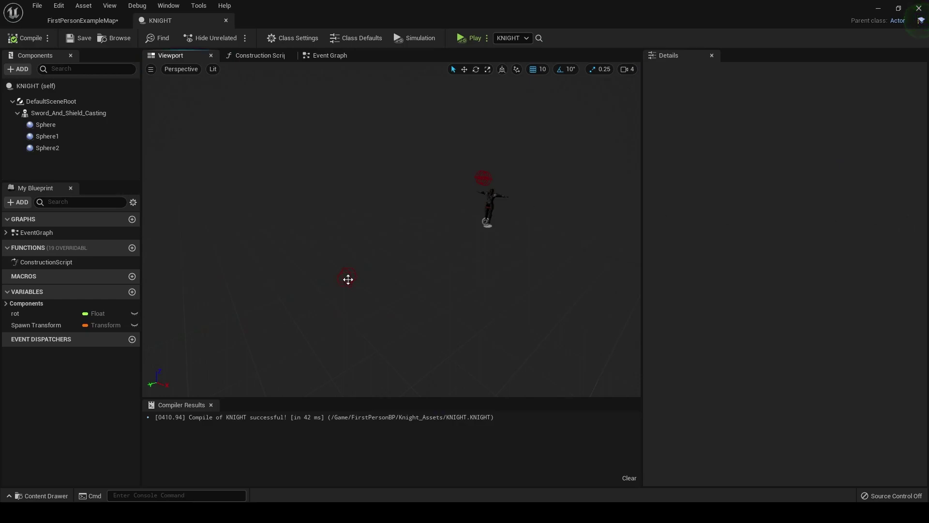
pyautogui.click(346, 275)
pyautogui.moveTo(310, 292); pyautogui.dragTo(395, 263)
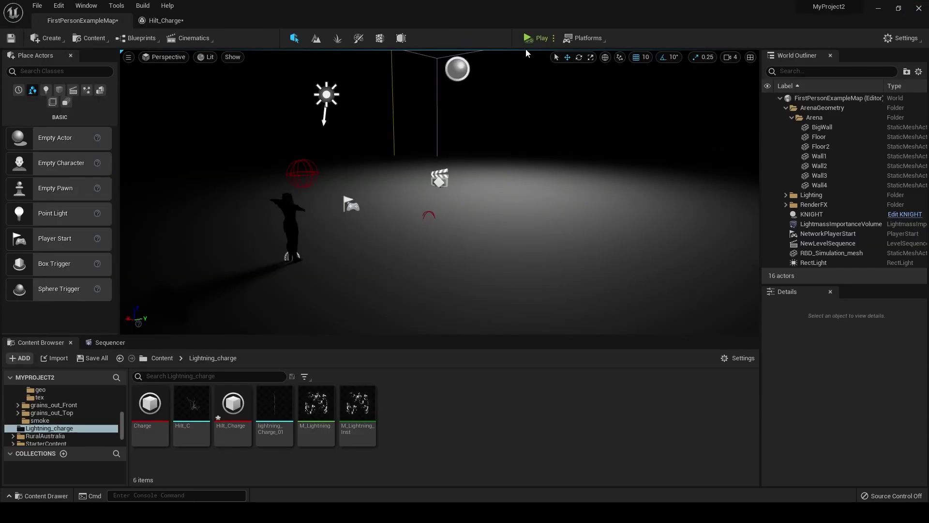
pyautogui.click(530, 39)
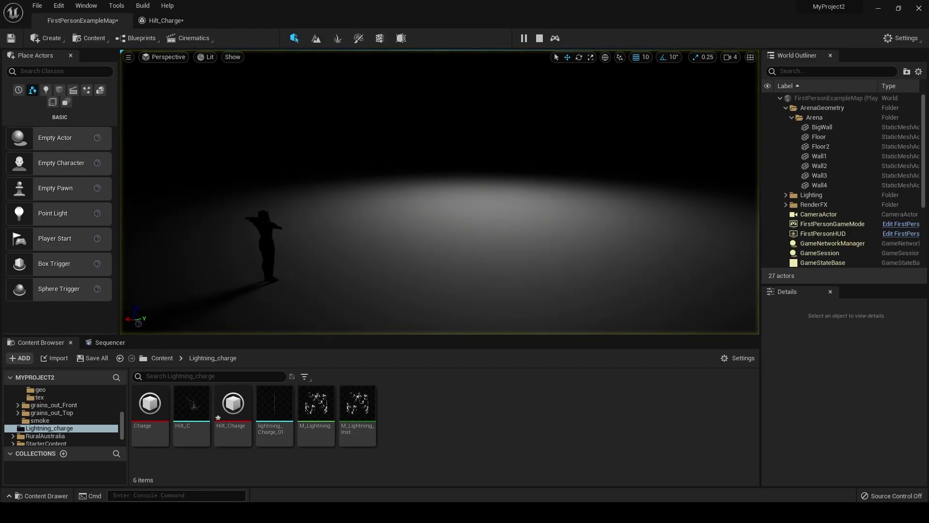